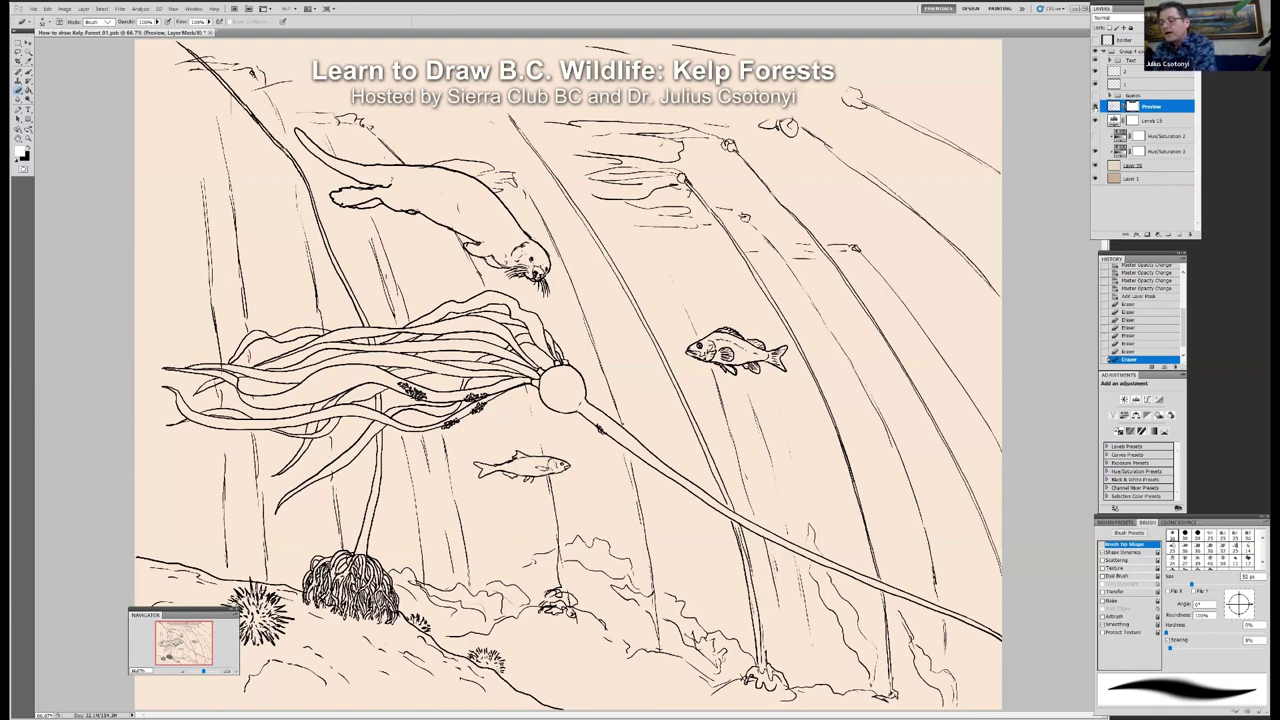
# Step: Hide the Preview layer and trace the round kelp bladder guide on layer 1 with a black 20 px brush
pyautogui.click(1095, 105)
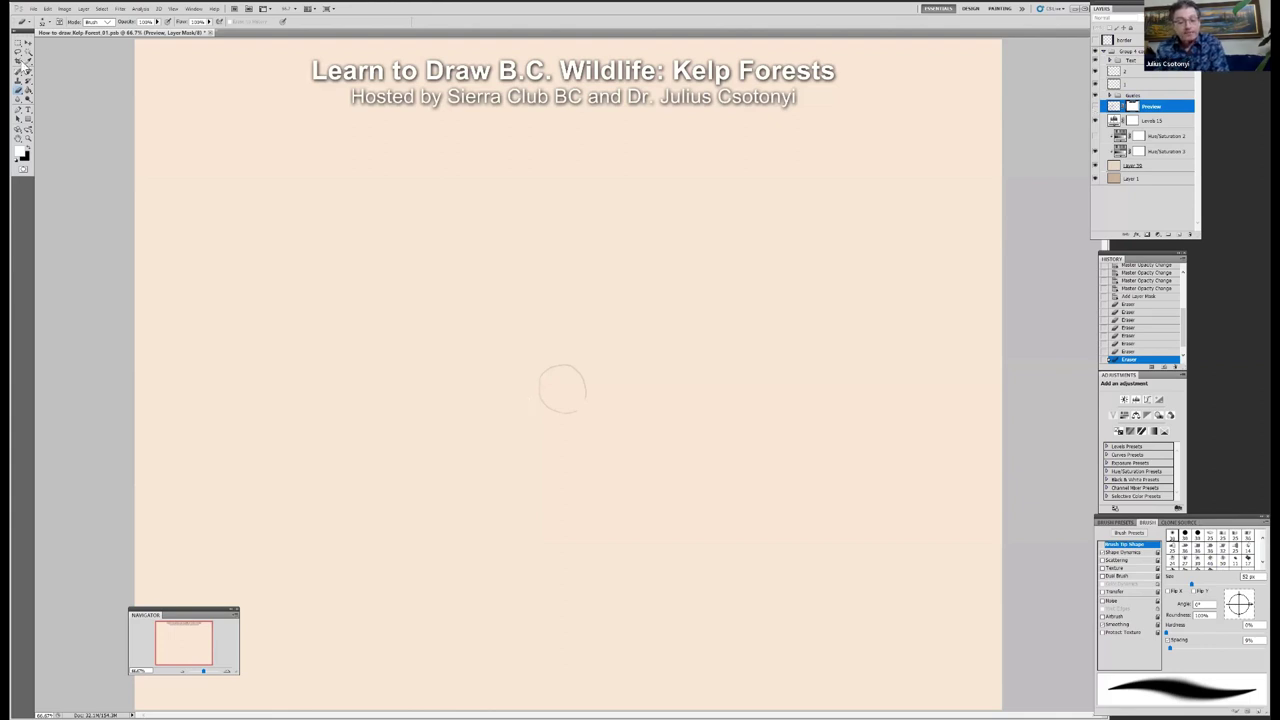
pyautogui.click(27, 73)
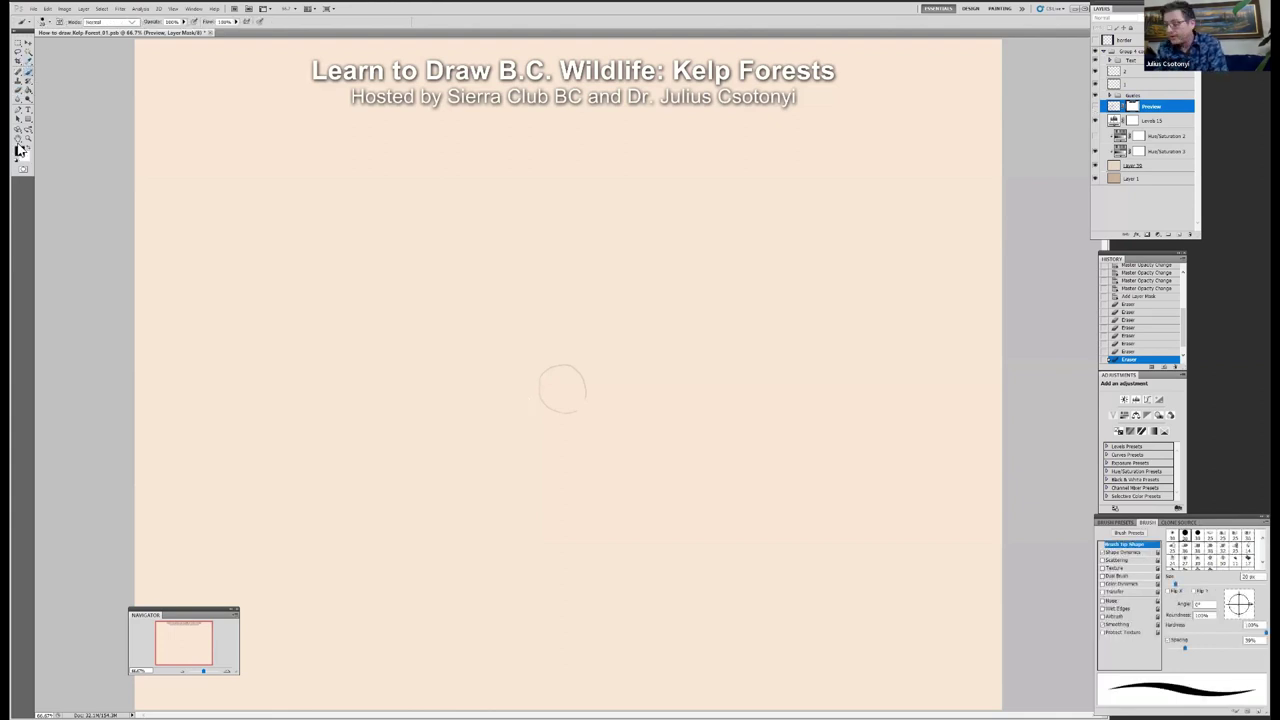
pyautogui.click(27, 148)
pyautogui.click(1114, 86)
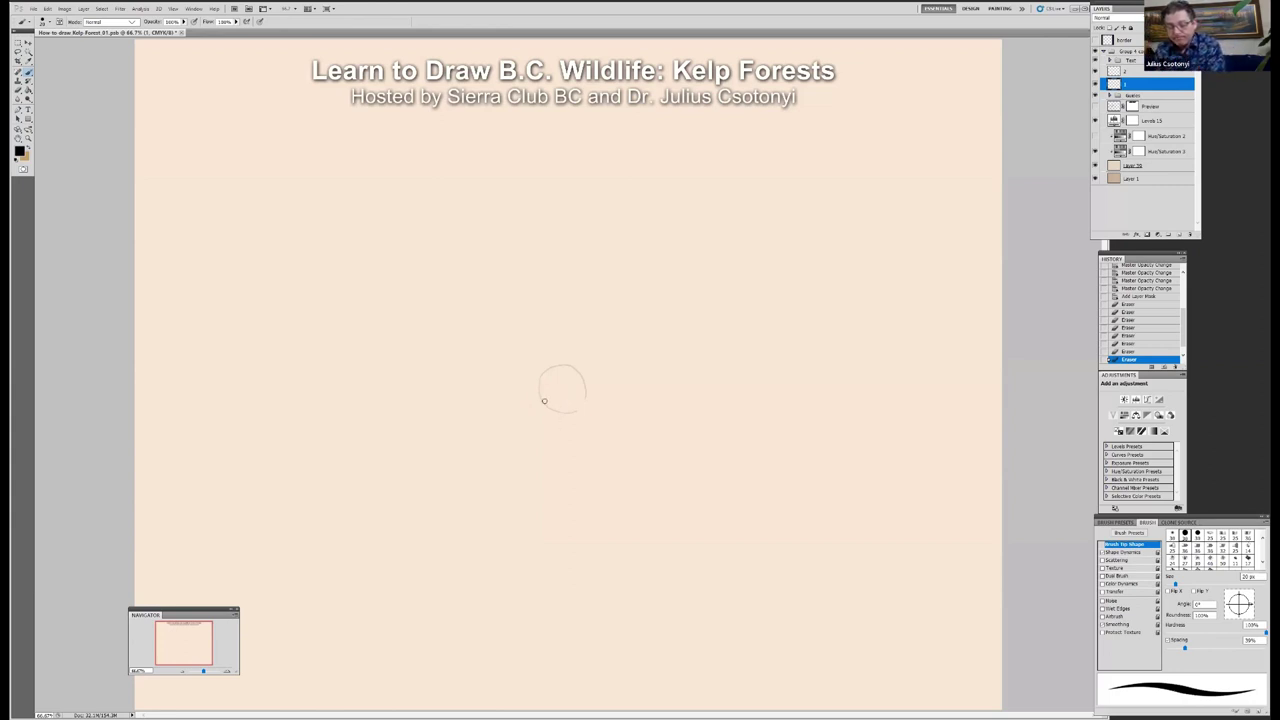
pyautogui.moveTo(576, 410)
pyautogui.mouseDown()
pyautogui.moveTo(543, 402)
pyautogui.moveTo(540, 374)
pyautogui.moveTo(555, 362)
pyautogui.moveTo(587, 386)
pyautogui.moveTo(574, 411)
pyautogui.mouseUp()
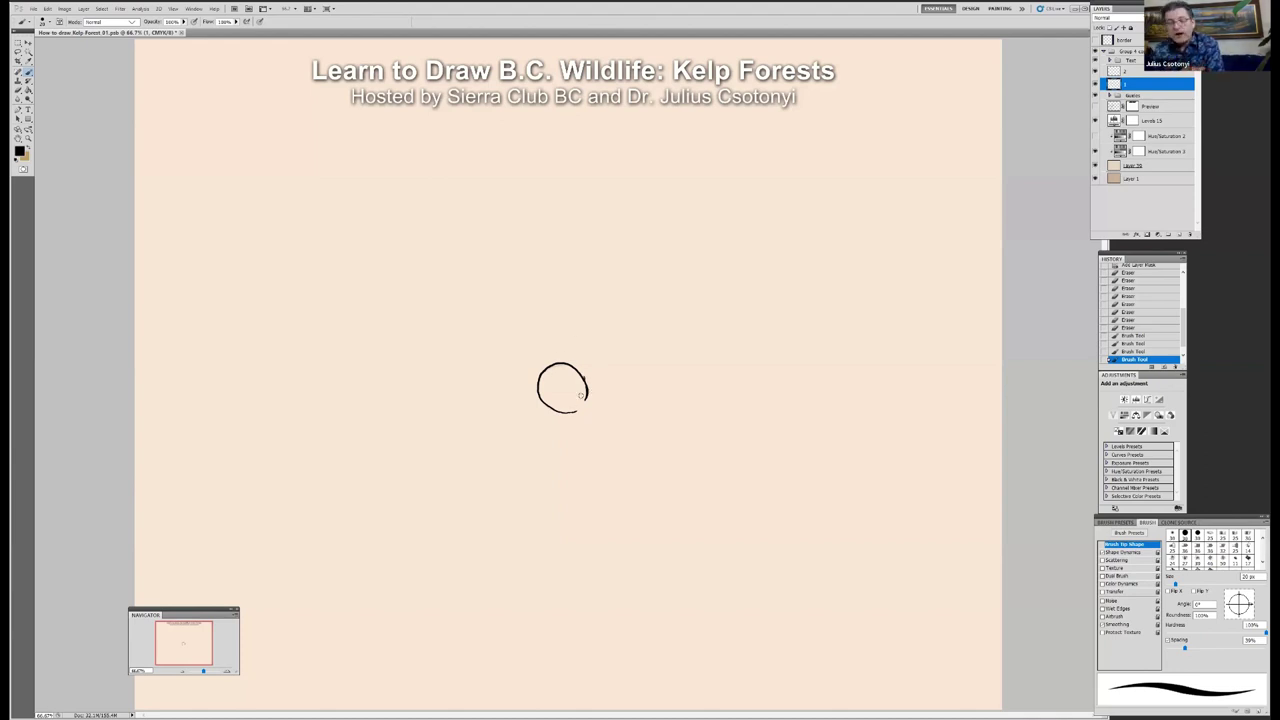
pyautogui.click(580, 396)
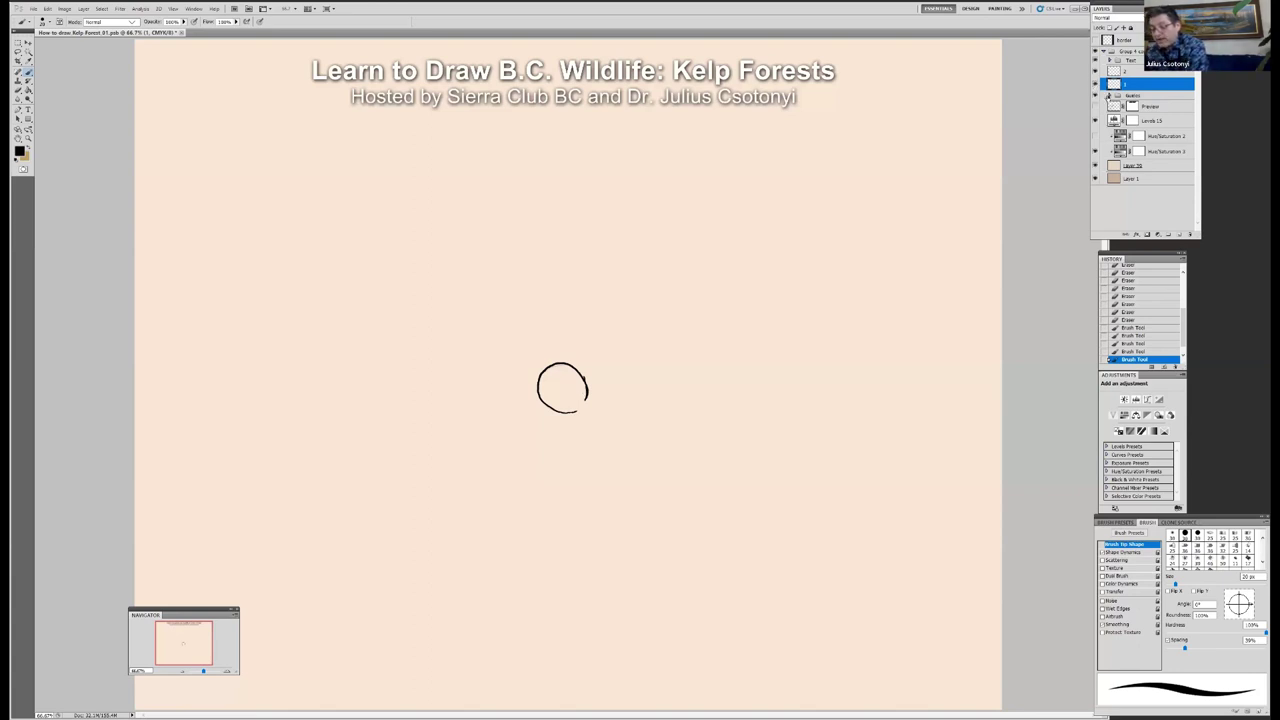
# Step: Show the Stipe guide layer and trace both edges of the long stem from the bladder to the canvas's lower-right edge
pyautogui.click(1105, 93)
pyautogui.scroll(-3, 1140, 150)
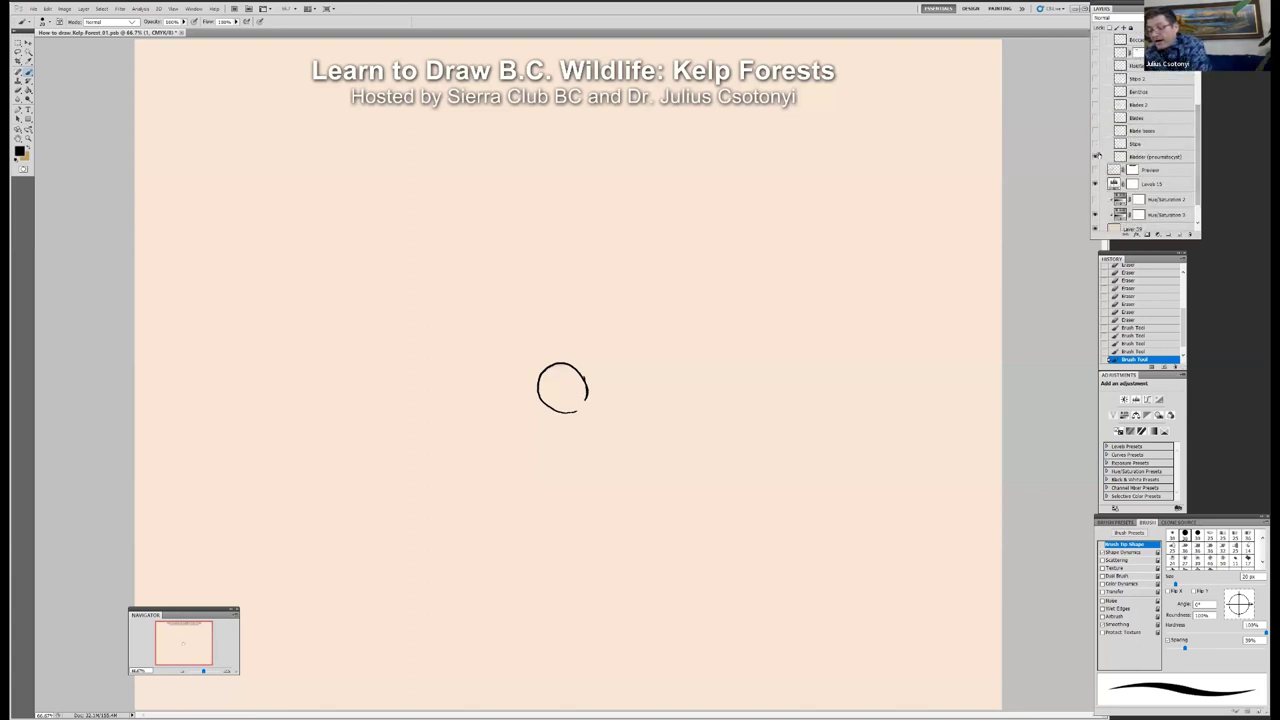
pyautogui.click(1098, 168)
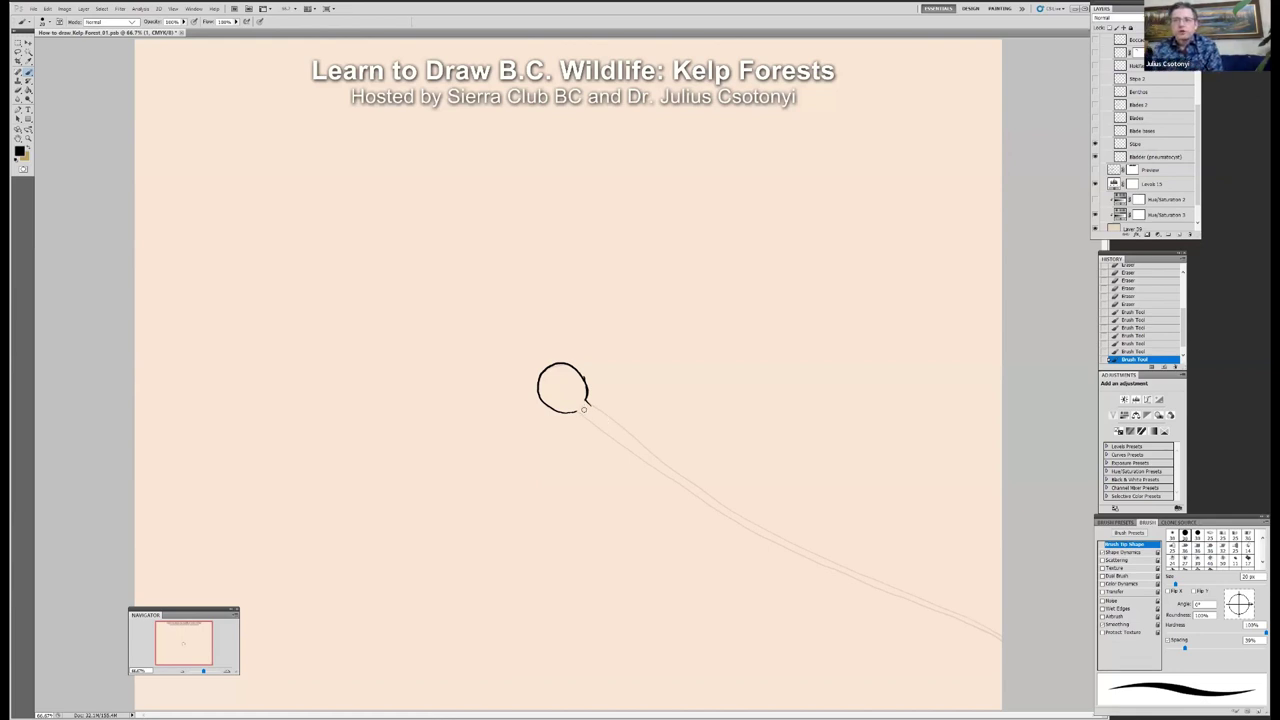
pyautogui.moveTo(584, 409)
pyautogui.mouseDown()
pyautogui.moveTo(776, 539)
pyautogui.moveTo(1003, 636)
pyautogui.mouseUp()
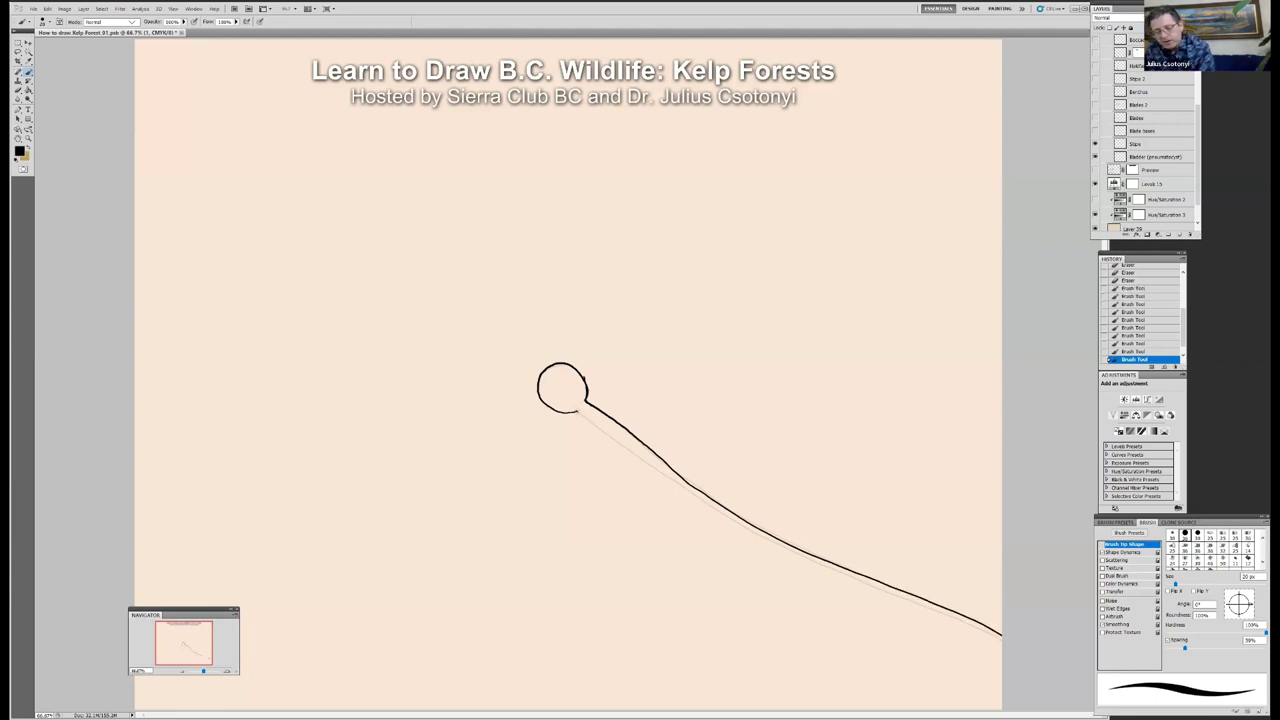
pyautogui.moveTo(578, 412)
pyautogui.mouseDown()
pyautogui.moveTo(771, 541)
pyautogui.moveTo(953, 616)
pyautogui.moveTo(1065, 685)
pyautogui.mouseUp()
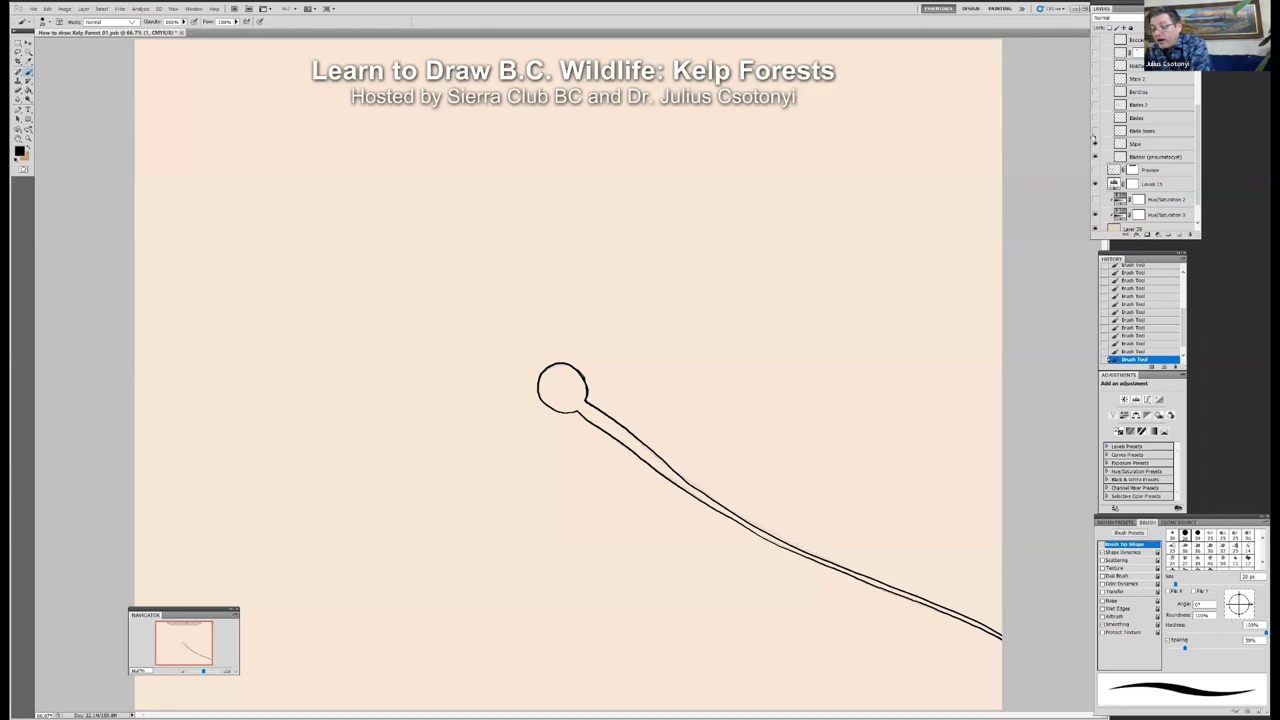
# Step: Show the blade bases guide layer and ink the small rounded bumps along the bladder's upper-left rim
pyautogui.click(1094, 131)
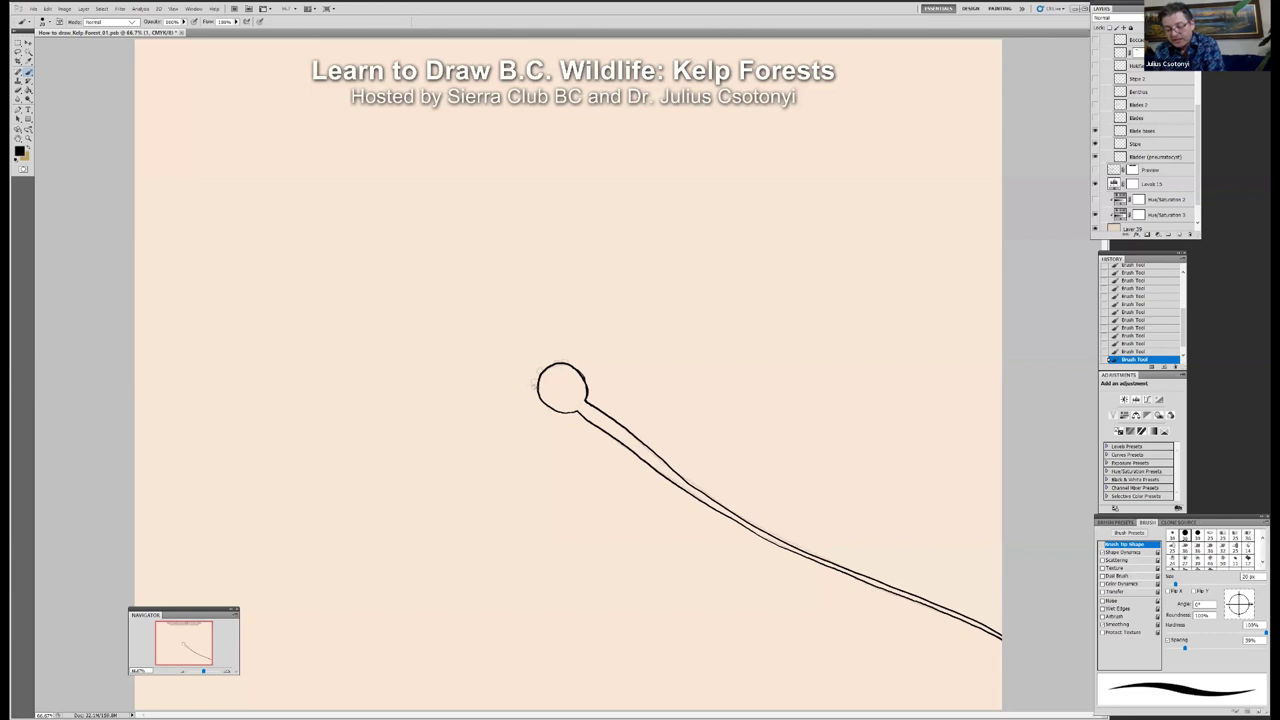
pyautogui.moveTo(540, 380); pyautogui.dragTo(531, 384)
pyautogui.moveTo(535, 374); pyautogui.dragTo(539, 366)
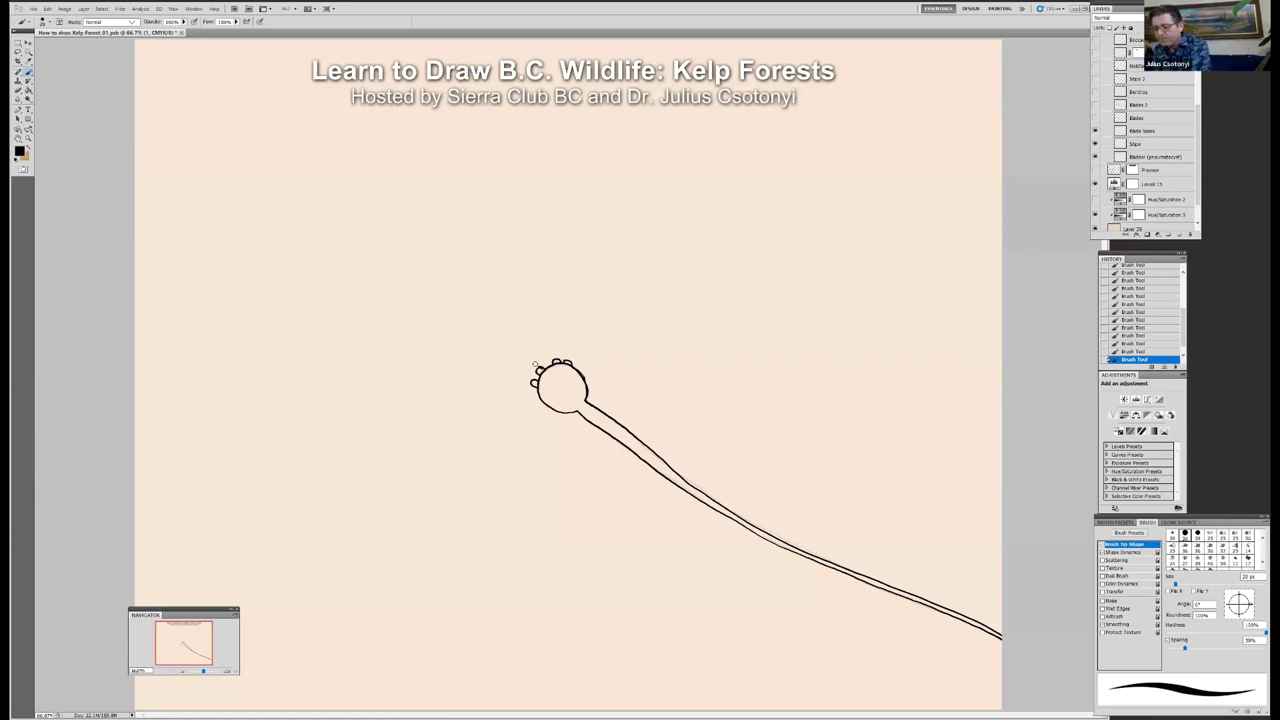
# Step: Show the Blades guide layer, trace the first long wavy blade streaming left from the bladder, and clean up its base
pyautogui.click(1094, 144)
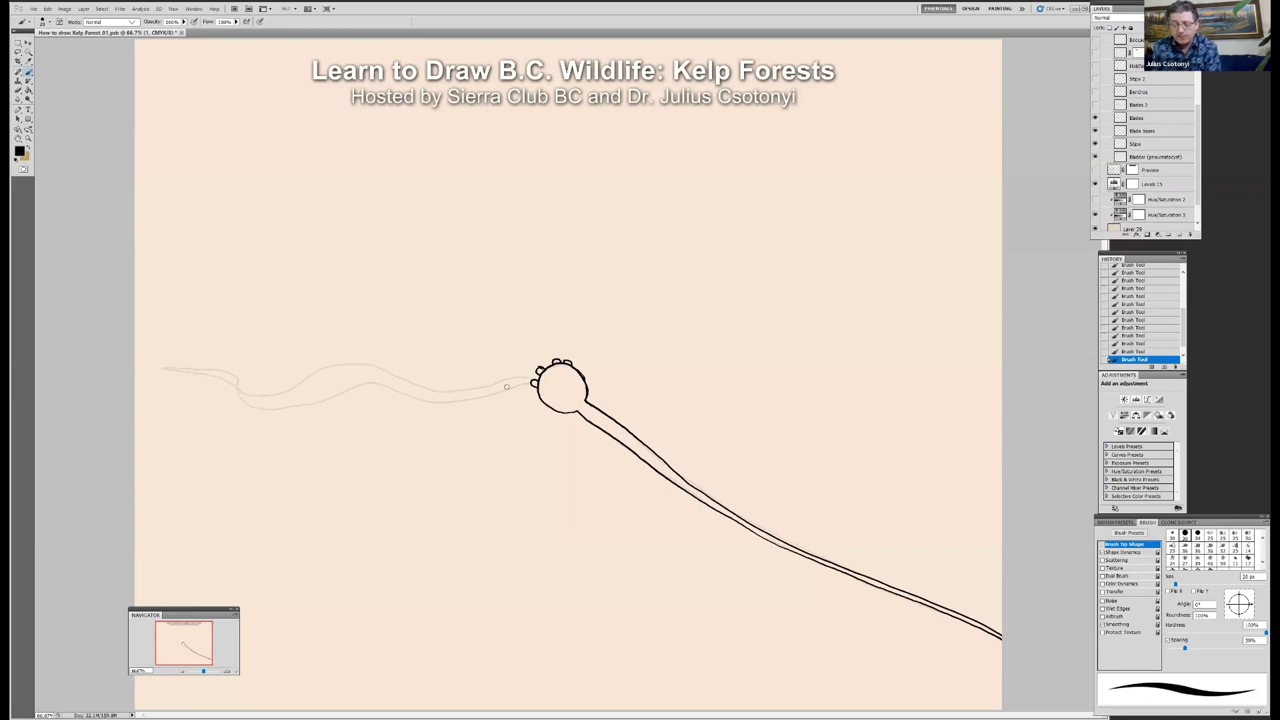
pyautogui.moveTo(534, 382)
pyautogui.mouseDown()
pyautogui.moveTo(432, 404)
pyautogui.moveTo(360, 384)
pyautogui.moveTo(261, 410)
pyautogui.moveTo(227, 381)
pyautogui.moveTo(158, 366)
pyautogui.moveTo(227, 371)
pyautogui.moveTo(255, 395)
pyautogui.moveTo(352, 365)
pyautogui.moveTo(437, 391)
pyautogui.moveTo(546, 383)
pyautogui.mouseUp()
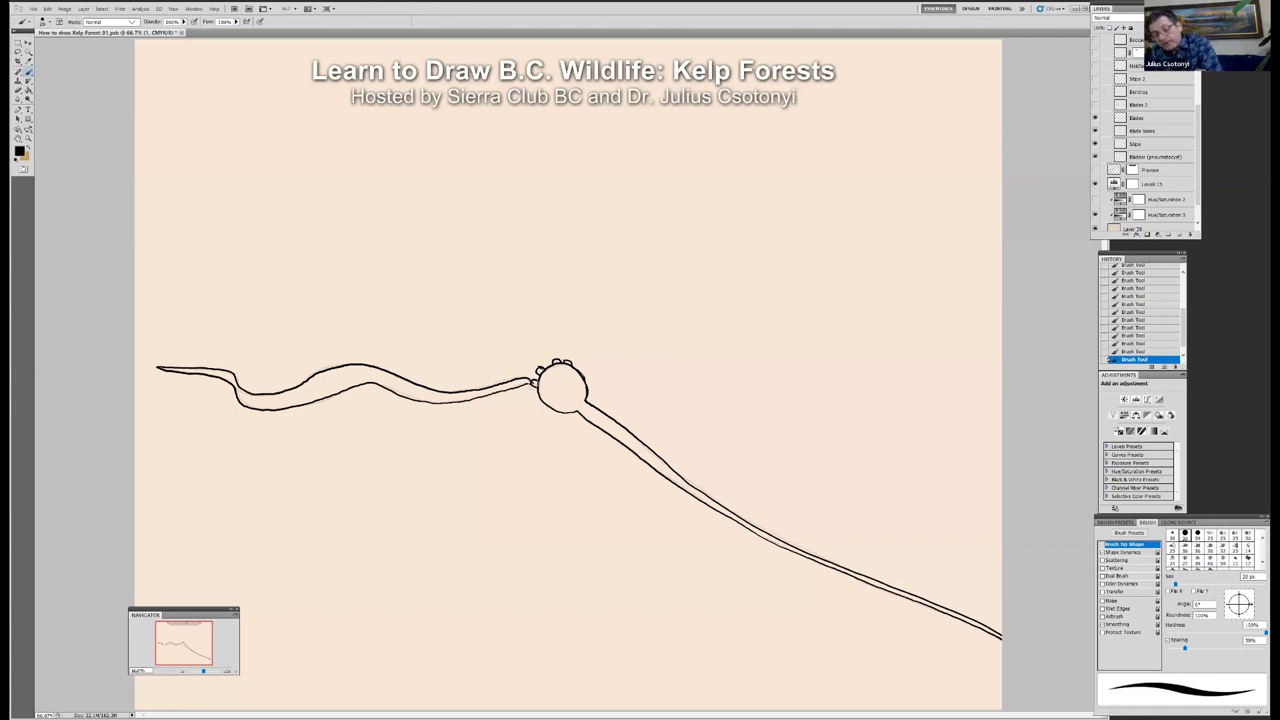
pyautogui.click(540, 375)
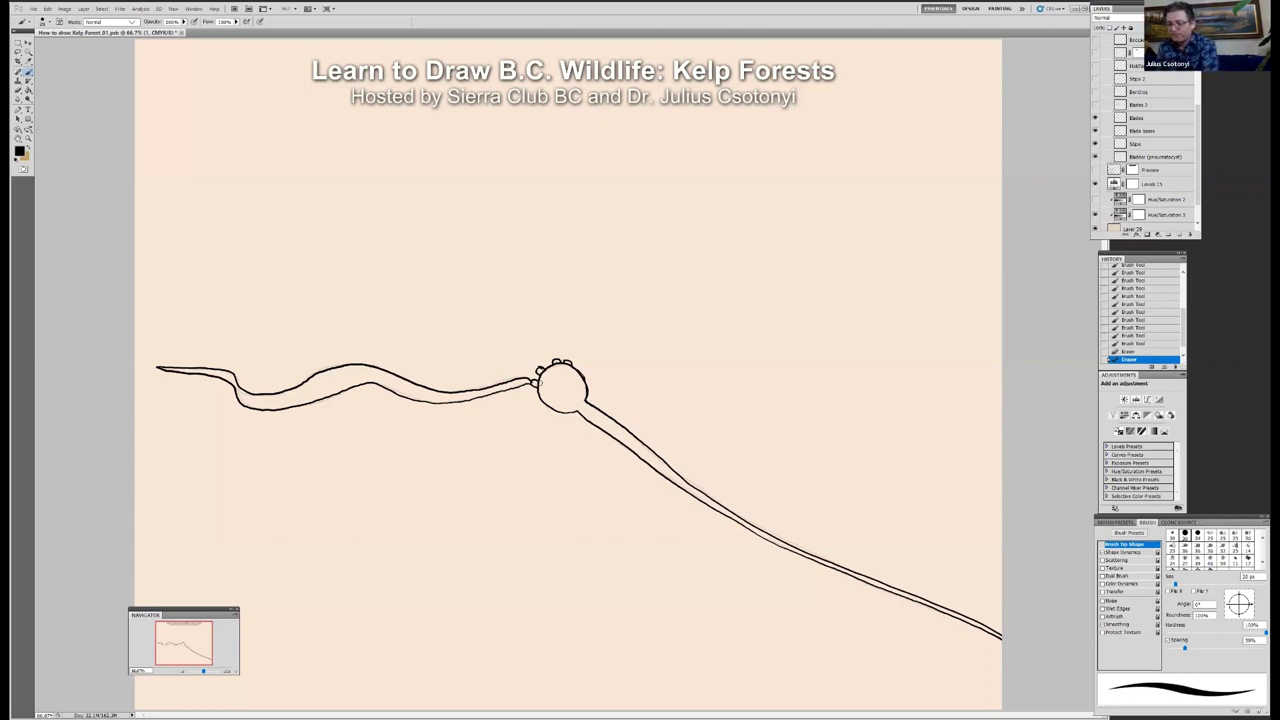
# Step: Show the Blades 2 guide layer and trace the wavy kelp blades directly above and below the first blade
pyautogui.click(1094, 104)
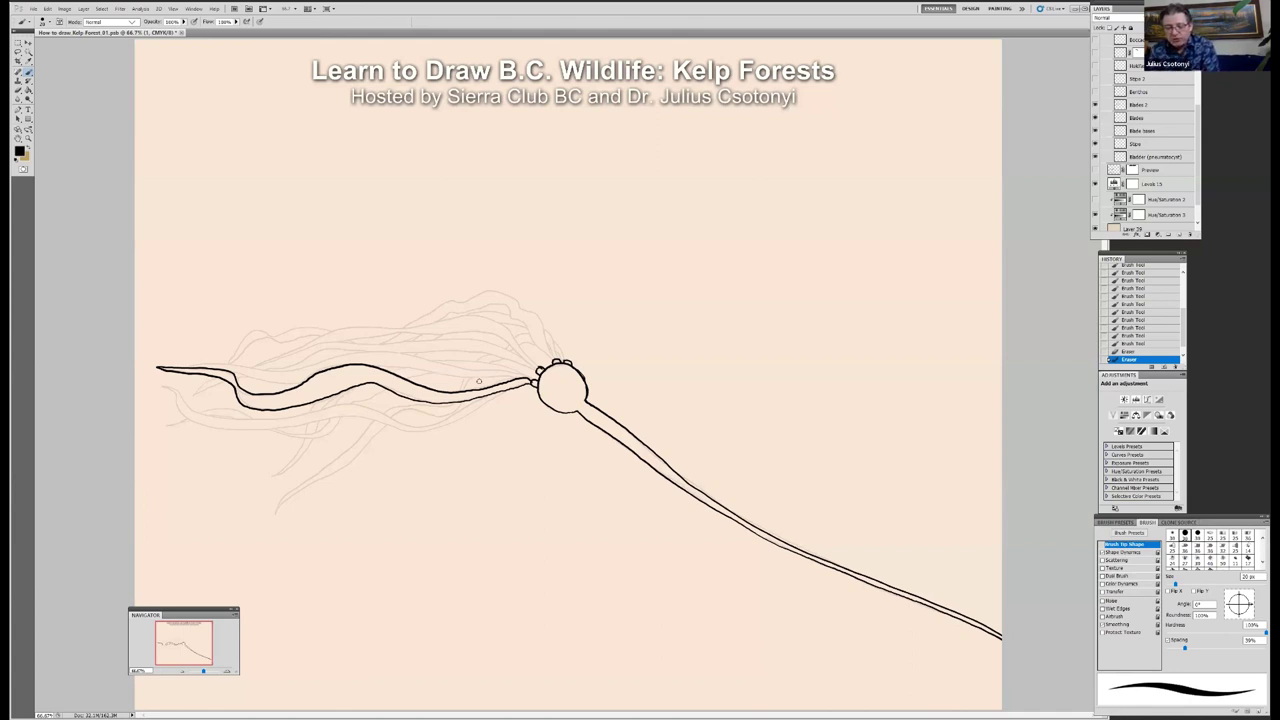
pyautogui.moveTo(524, 377)
pyautogui.mouseDown()
pyautogui.moveTo(360, 351)
pyautogui.moveTo(297, 368)
pyautogui.moveTo(185, 365)
pyautogui.moveTo(296, 386)
pyautogui.mouseUp()
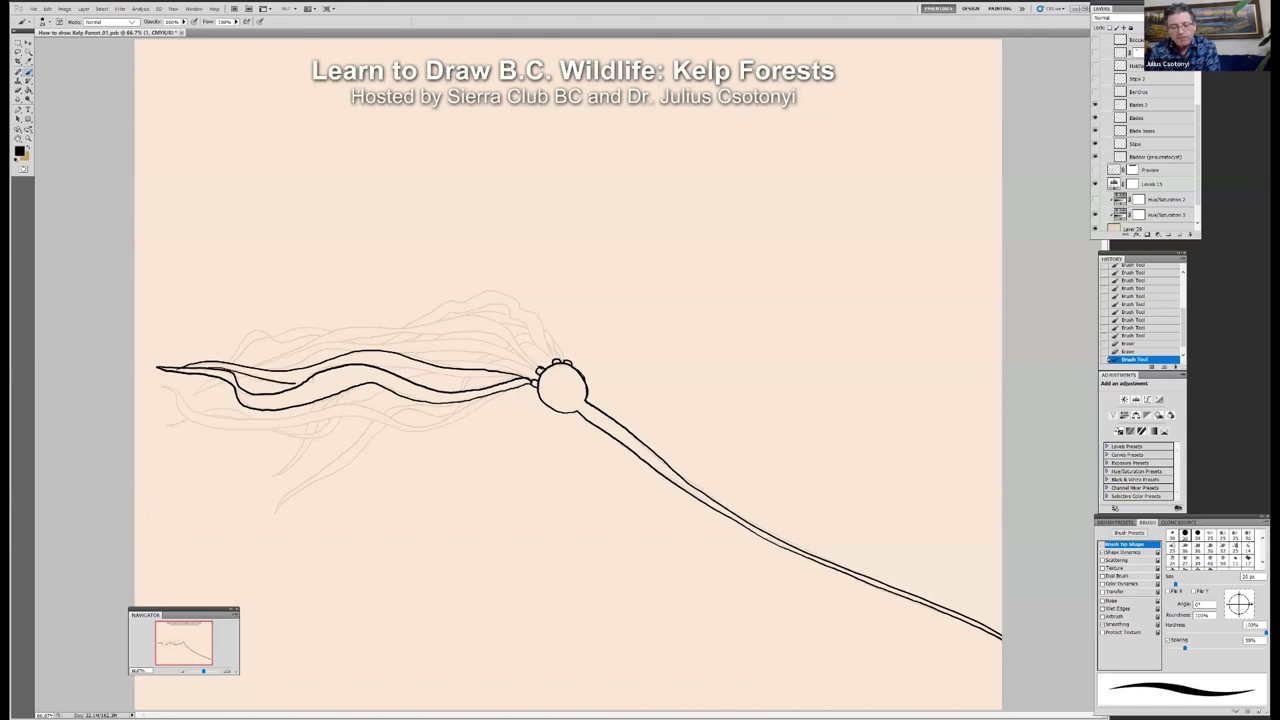
pyautogui.moveTo(374, 366); pyautogui.dragTo(516, 379)
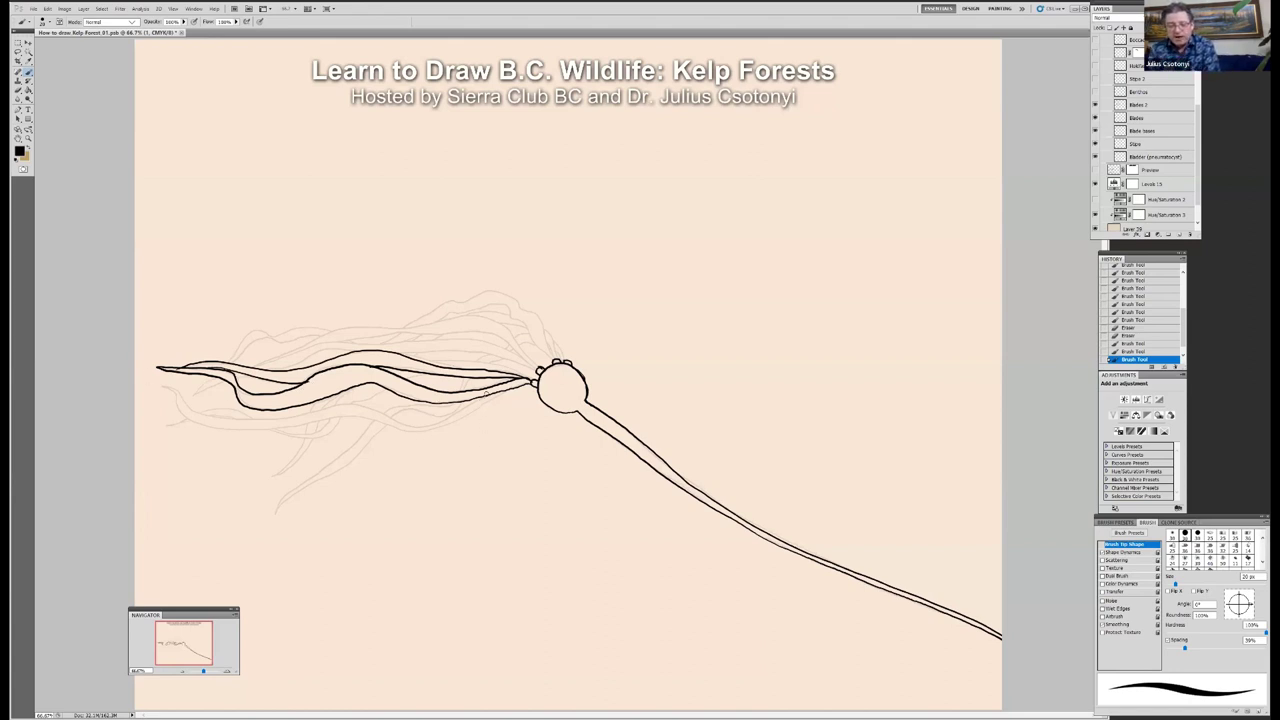
pyautogui.moveTo(488, 393)
pyautogui.mouseDown()
pyautogui.moveTo(421, 422)
pyautogui.moveTo(370, 405)
pyautogui.moveTo(234, 417)
pyautogui.moveTo(188, 412)
pyautogui.moveTo(156, 386)
pyautogui.moveTo(194, 421)
pyautogui.moveTo(230, 425)
pyautogui.moveTo(353, 415)
pyautogui.moveTo(407, 429)
pyautogui.moveTo(488, 398)
pyautogui.moveTo(505, 353)
pyautogui.moveTo(412, 342)
pyautogui.mouseUp()
pyautogui.moveTo(338, 342)
pyautogui.mouseDown()
pyautogui.moveTo(195, 392)
pyautogui.moveTo(350, 347)
pyautogui.moveTo(456, 348)
pyautogui.moveTo(544, 371)
pyautogui.moveTo(512, 361)
pyautogui.moveTo(536, 373)
pyautogui.moveTo(490, 320)
pyautogui.moveTo(440, 315)
pyautogui.moveTo(343, 328)
pyautogui.moveTo(252, 367)
pyautogui.mouseUp()
pyautogui.moveTo(342, 340)
pyautogui.mouseDown()
pyautogui.moveTo(504, 338)
pyautogui.moveTo(537, 367)
pyautogui.mouseUp()
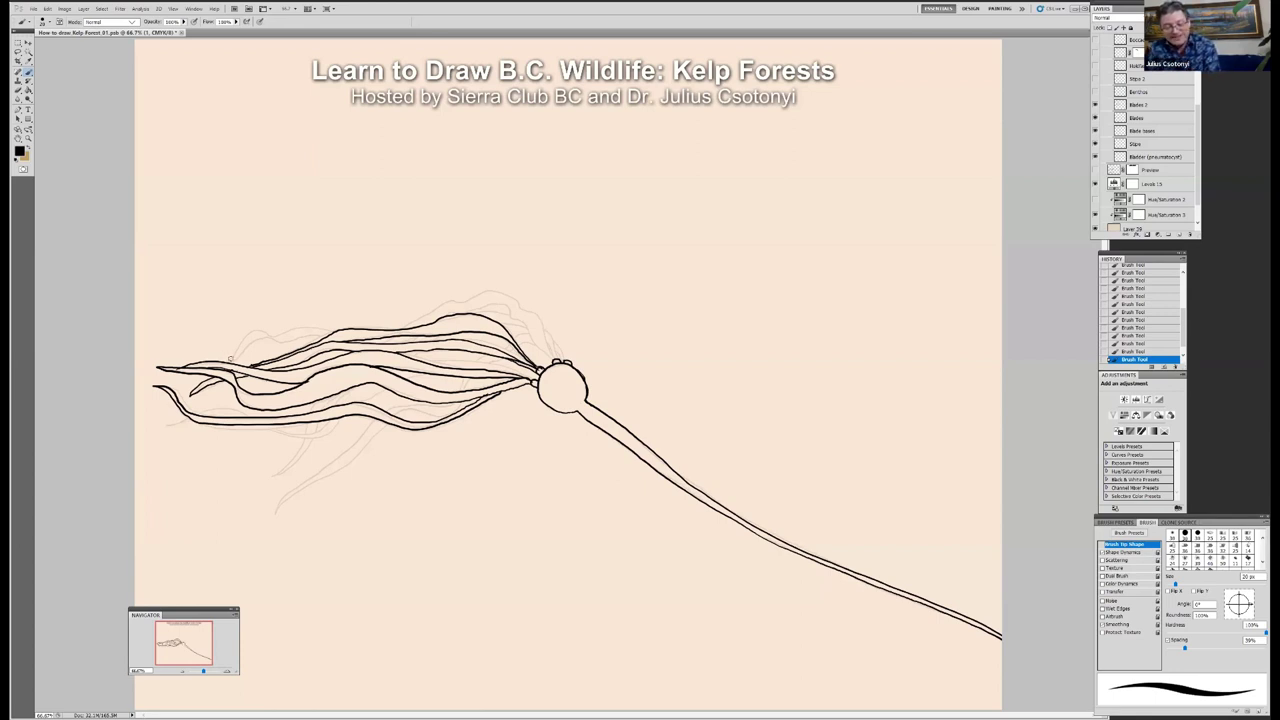
# Step: Trace the uppermost kelp blades arching over the bunch and connect them to the top of the bladder
pyautogui.moveTo(230, 358)
pyautogui.mouseDown()
pyautogui.moveTo(260, 330)
pyautogui.moveTo(336, 327)
pyautogui.mouseUp()
pyautogui.moveTo(232, 362)
pyautogui.mouseDown()
pyautogui.moveTo(261, 338)
pyautogui.moveTo(414, 320)
pyautogui.moveTo(490, 292)
pyautogui.moveTo(542, 326)
pyautogui.moveTo(556, 363)
pyautogui.moveTo(524, 325)
pyautogui.moveTo(433, 300)
pyautogui.mouseUp()
pyautogui.moveTo(540, 326)
pyautogui.mouseDown()
pyautogui.moveTo(560, 360)
pyautogui.moveTo(505, 316)
pyautogui.mouseUp()
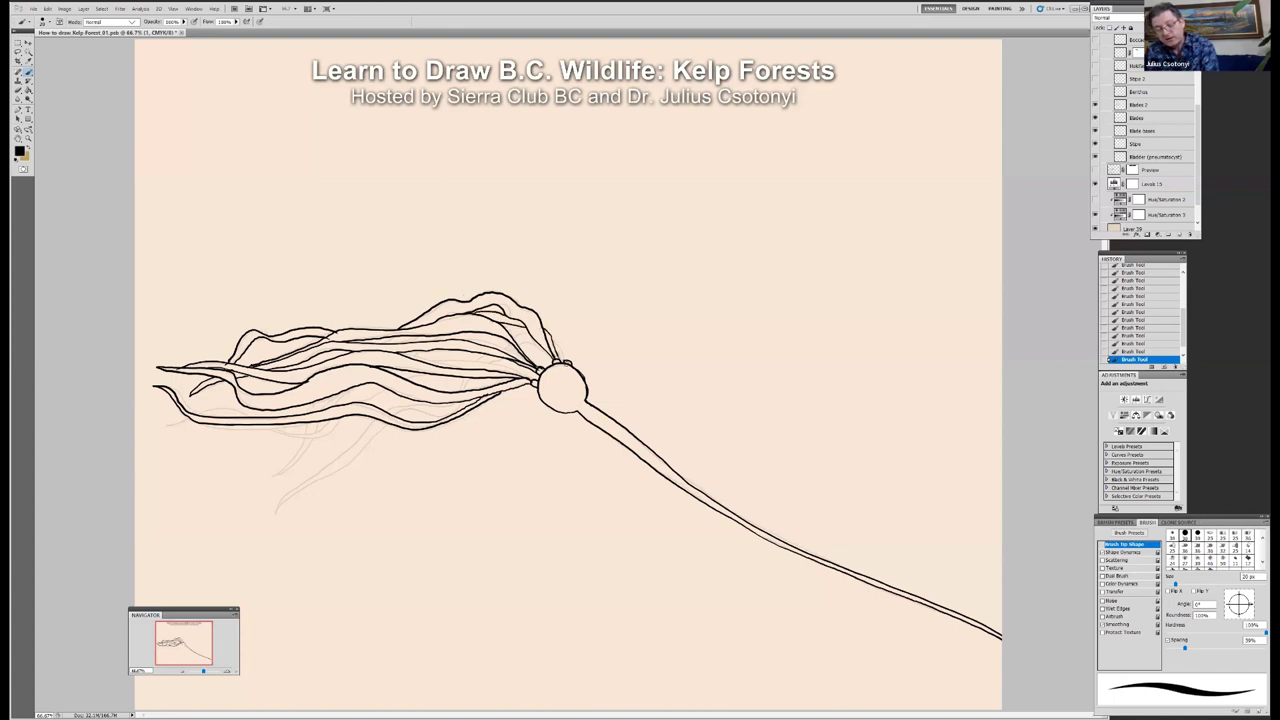
pyautogui.moveTo(566, 358)
pyautogui.mouseDown()
pyautogui.moveTo(511, 333)
pyautogui.moveTo(538, 347)
pyautogui.mouseUp()
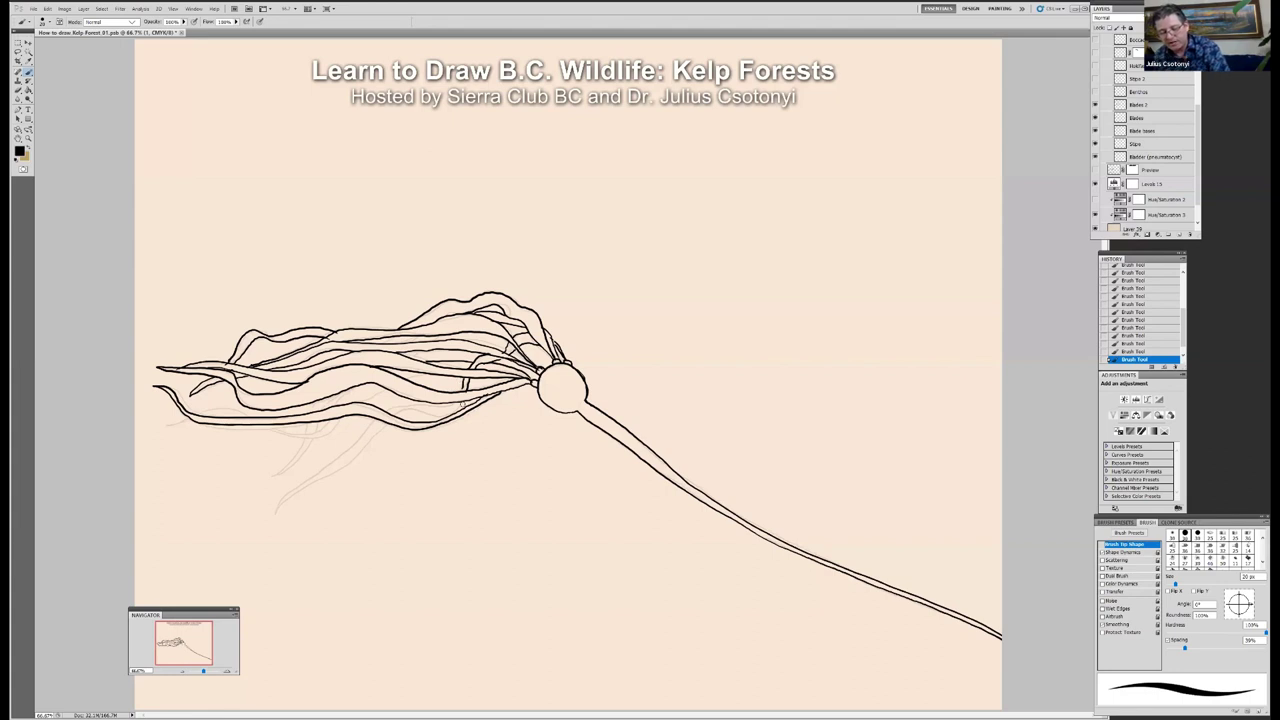
# Step: Trace the remaining lower kelp blades, including the two drooping tips and the short one at the far left
pyautogui.moveTo(460, 404)
pyautogui.mouseDown()
pyautogui.moveTo(412, 417)
pyautogui.moveTo(390, 413)
pyautogui.moveTo(398, 405)
pyautogui.moveTo(444, 409)
pyautogui.moveTo(372, 438)
pyautogui.moveTo(282, 504)
pyautogui.moveTo(372, 424)
pyautogui.mouseUp()
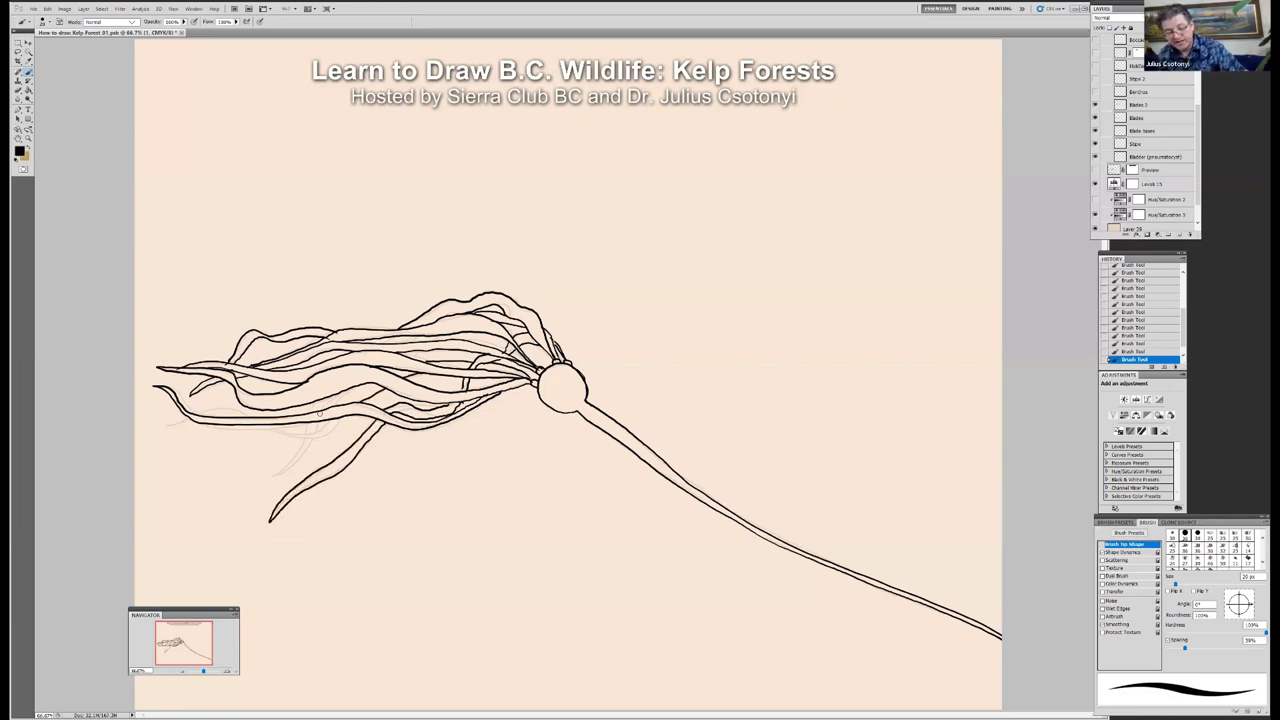
pyautogui.moveTo(340, 419)
pyautogui.mouseDown()
pyautogui.moveTo(322, 434)
pyautogui.moveTo(258, 424)
pyautogui.moveTo(334, 422)
pyautogui.mouseUp()
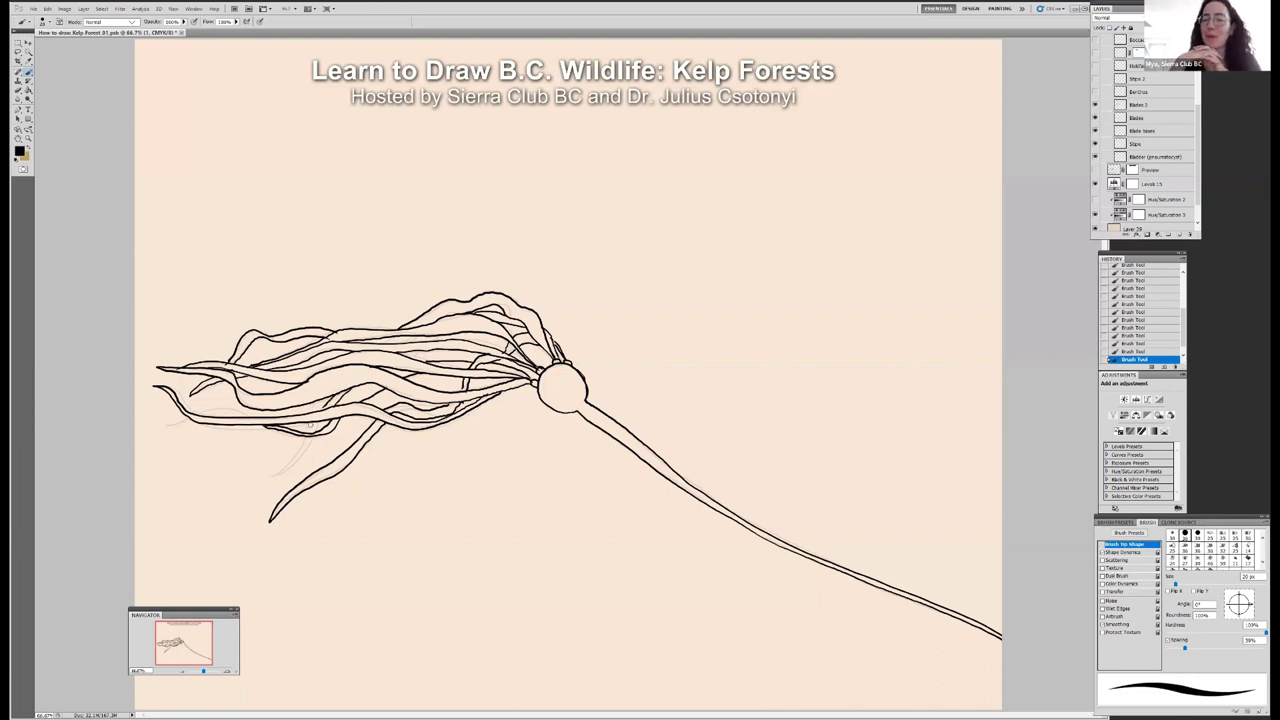
pyautogui.moveTo(311, 424); pyautogui.dragTo(318, 432)
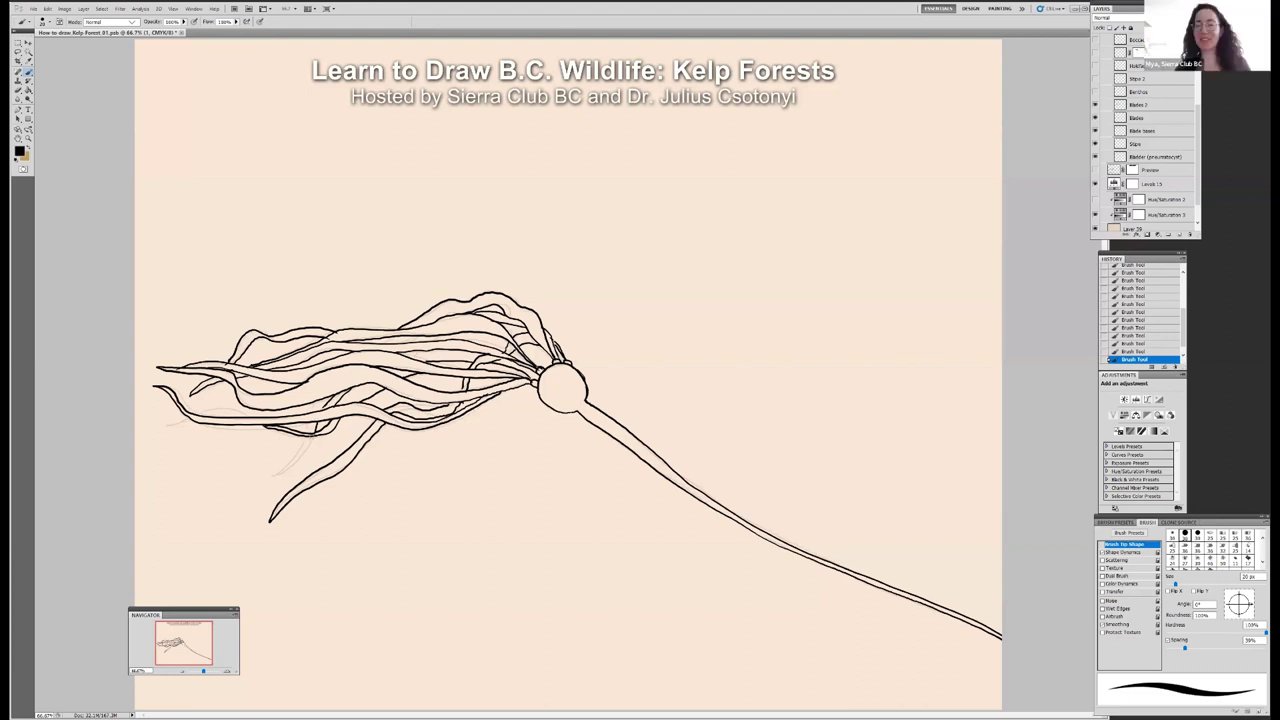
pyautogui.moveTo(312, 440)
pyautogui.mouseDown()
pyautogui.moveTo(272, 480)
pyautogui.moveTo(305, 437)
pyautogui.mouseUp()
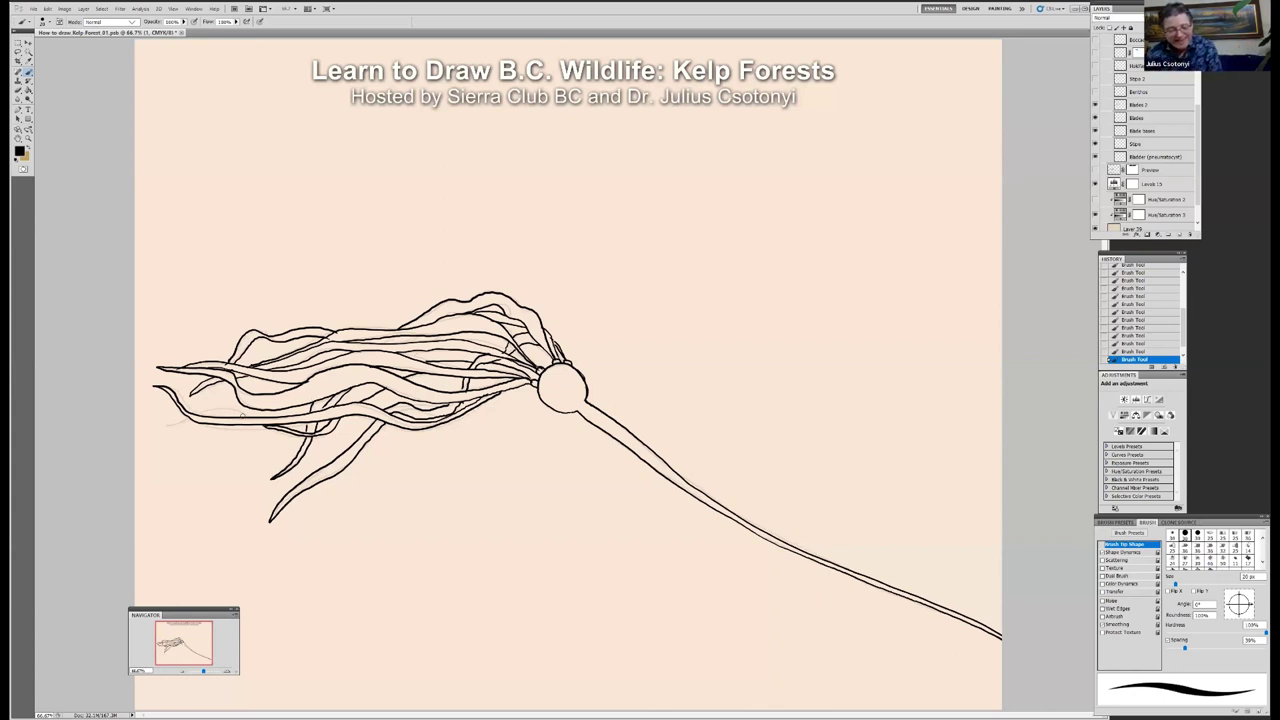
pyautogui.moveTo(256, 415)
pyautogui.mouseDown()
pyautogui.moveTo(218, 407)
pyautogui.moveTo(151, 431)
pyautogui.moveTo(218, 413)
pyautogui.mouseUp()
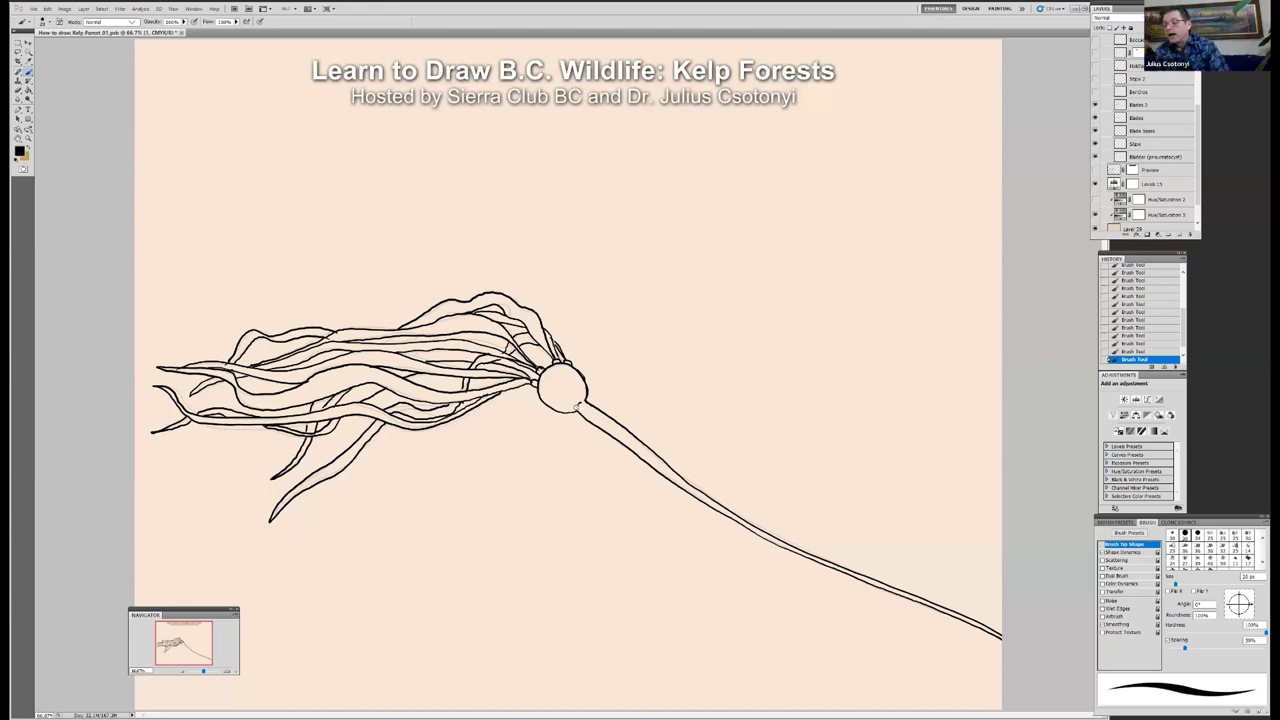
# Step: Show the seafloor guide layer, move the Navigator off it, and trace the sloping seabed outline with short surface texture marks
pyautogui.click(1094, 91)
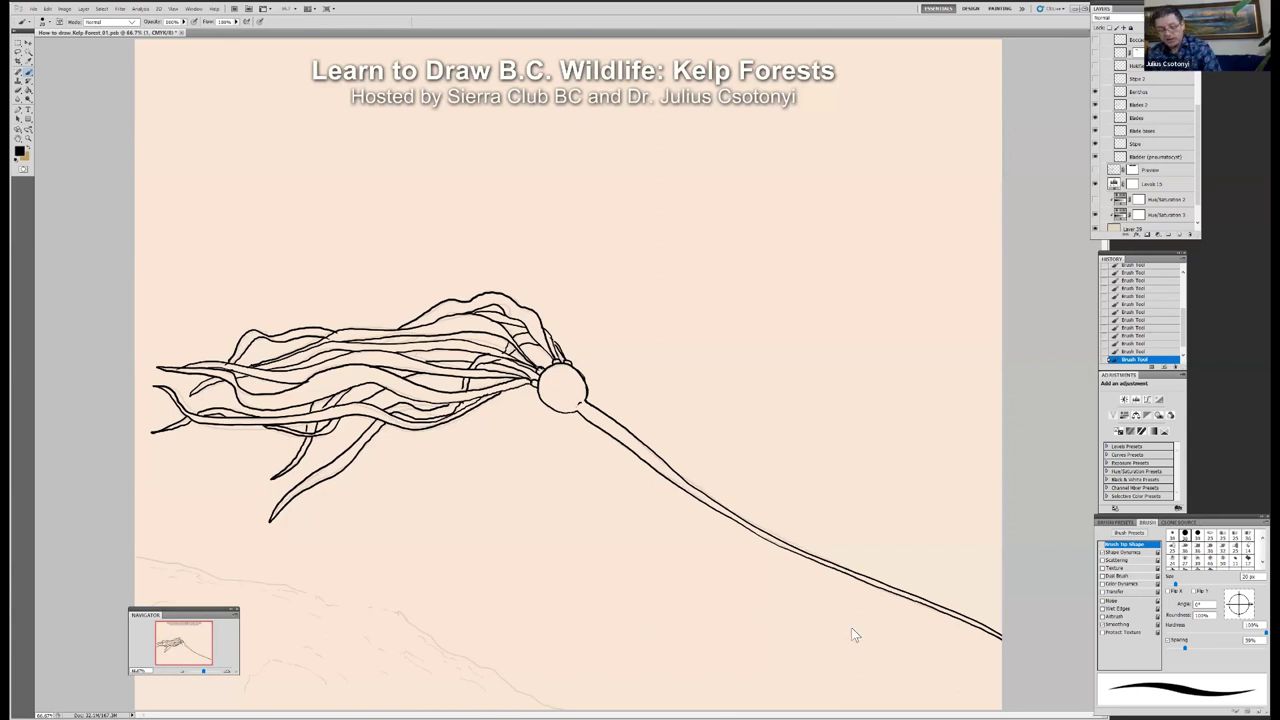
pyautogui.moveTo(851, 627); pyautogui.dragTo(852, 629)
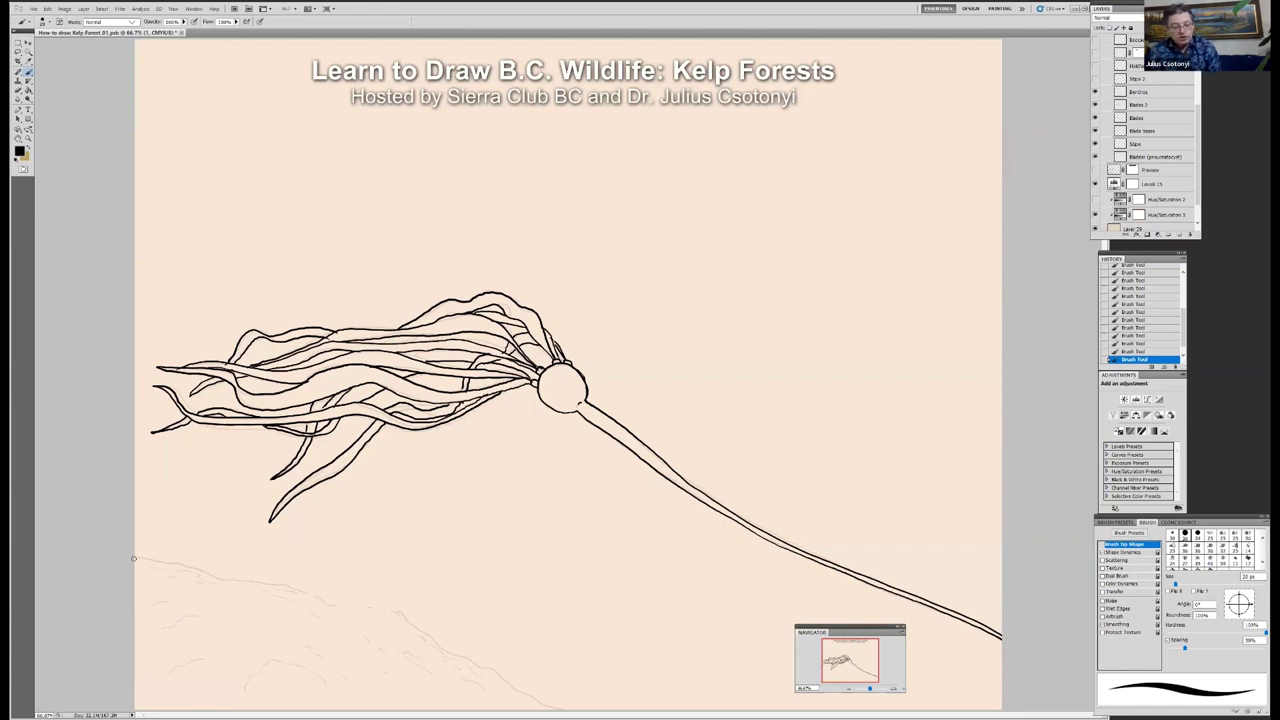
pyautogui.moveTo(134, 555)
pyautogui.mouseDown()
pyautogui.moveTo(398, 611)
pyautogui.moveTo(547, 708)
pyautogui.mouseUp()
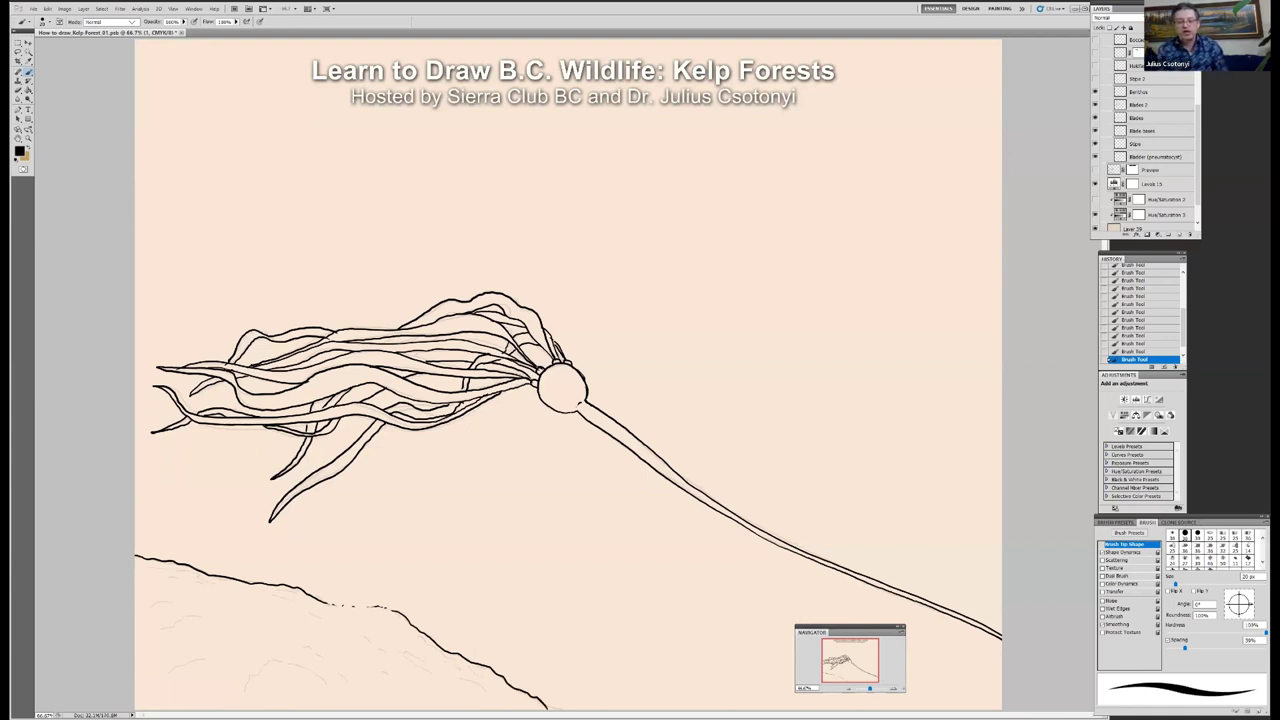
pyautogui.moveTo(162, 575)
pyautogui.mouseDown()
pyautogui.moveTo(192, 578)
pyautogui.moveTo(178, 604)
pyautogui.moveTo(210, 622)
pyautogui.mouseUp()
pyautogui.moveTo(294, 620); pyautogui.dragTo(310, 617)
pyautogui.moveTo(441, 658); pyautogui.dragTo(466, 672)
pyautogui.moveTo(485, 684); pyautogui.dragTo(492, 697)
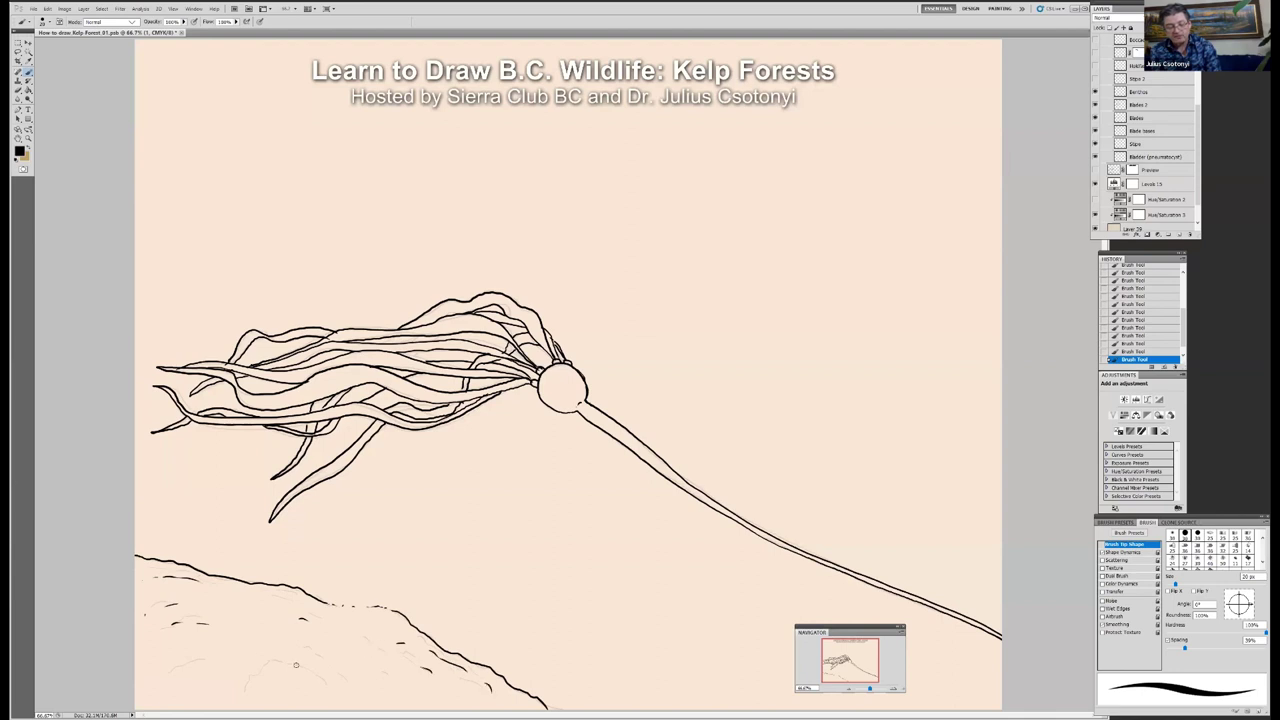
pyautogui.moveTo(296, 664); pyautogui.dragTo(282, 661)
pyautogui.moveTo(204, 664); pyautogui.dragTo(226, 662)
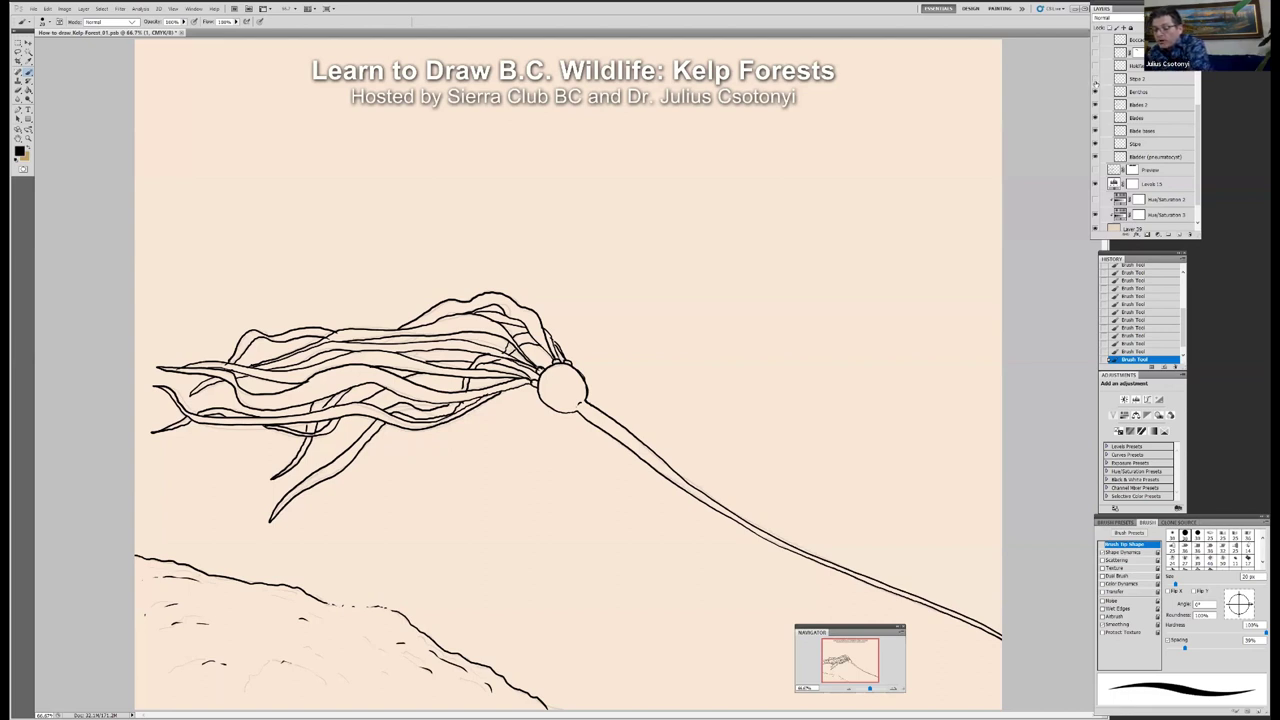
# Step: Show the Stipe 2 guide layer and trace both edges of the second stem above and below the kelp blades
pyautogui.click(1094, 79)
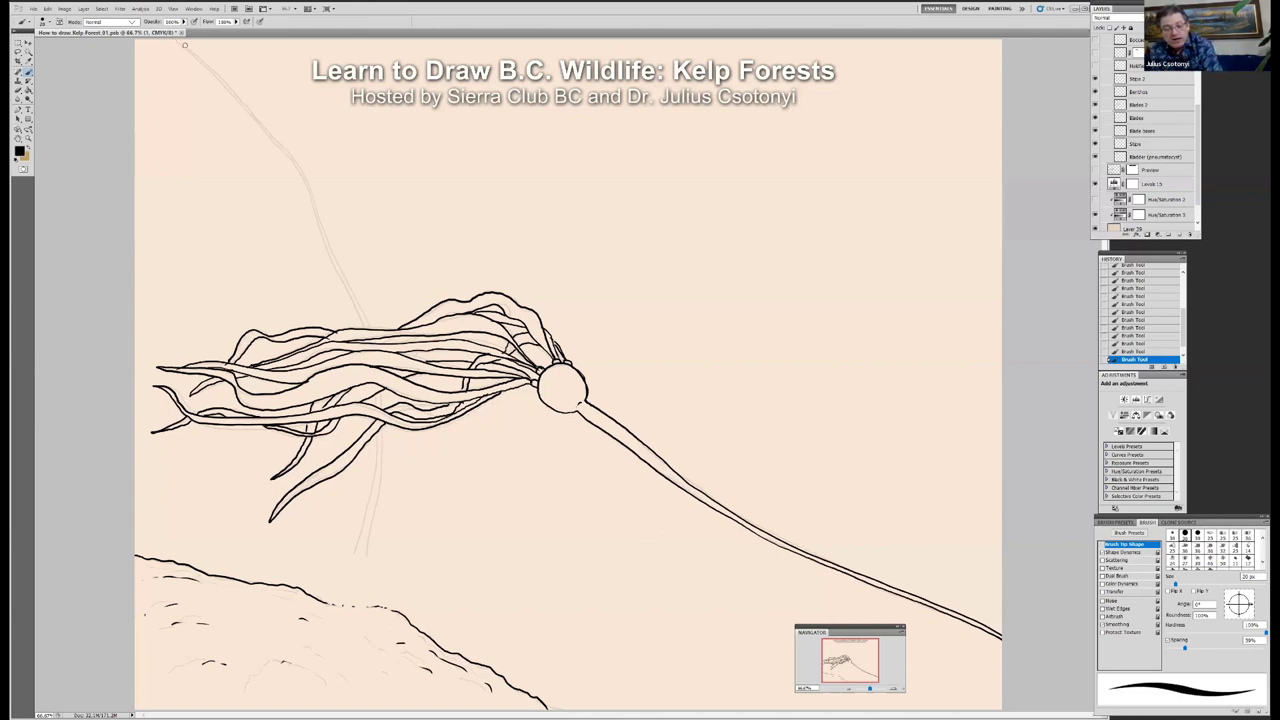
pyautogui.moveTo(184, 44)
pyautogui.mouseDown()
pyautogui.moveTo(297, 164)
pyautogui.moveTo(372, 336)
pyautogui.mouseUp()
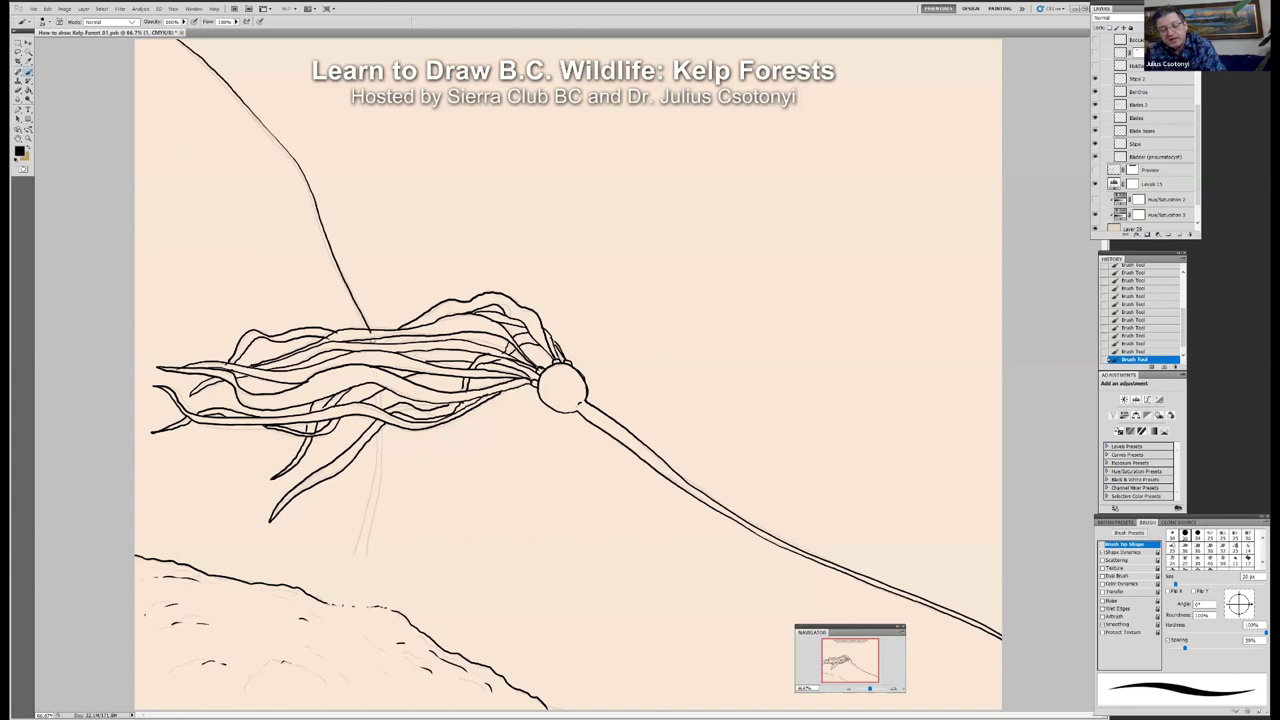
pyautogui.moveTo(379, 393)
pyautogui.mouseDown()
pyautogui.moveTo(383, 452)
pyautogui.moveTo(360, 556)
pyautogui.mouseUp()
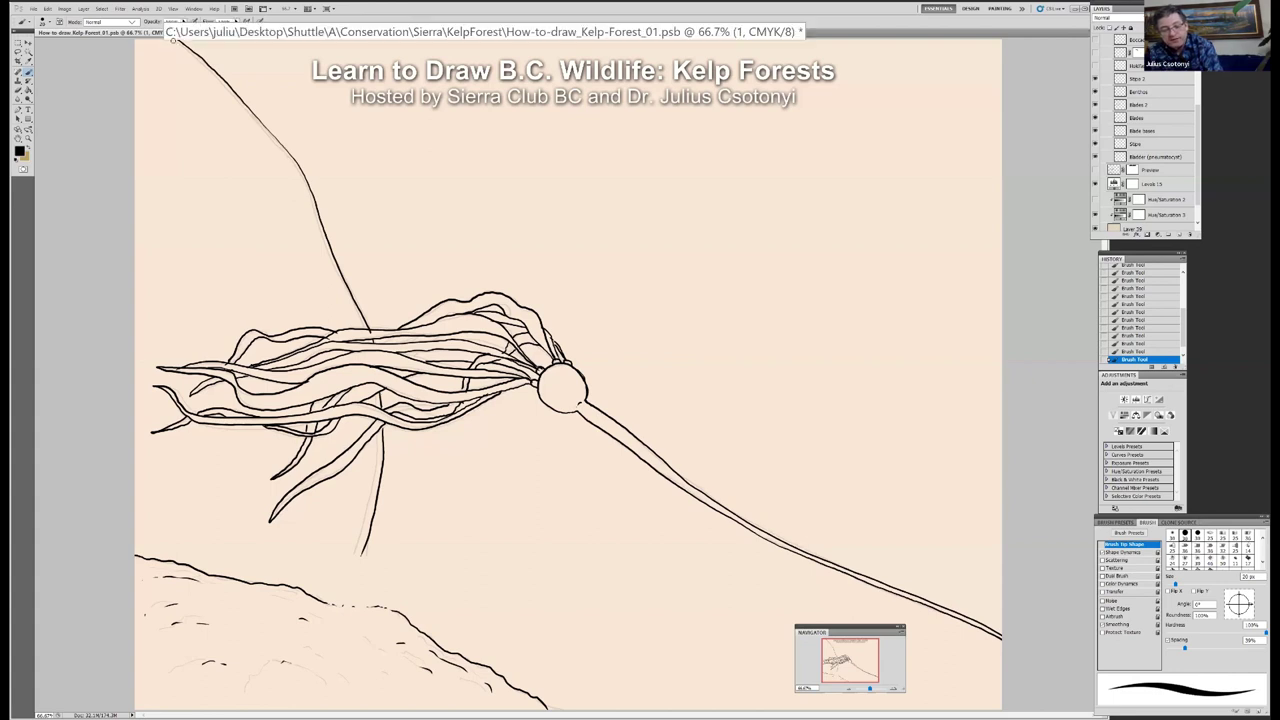
pyautogui.moveTo(172, 40)
pyautogui.mouseDown()
pyautogui.moveTo(292, 164)
pyautogui.moveTo(366, 331)
pyautogui.mouseUp()
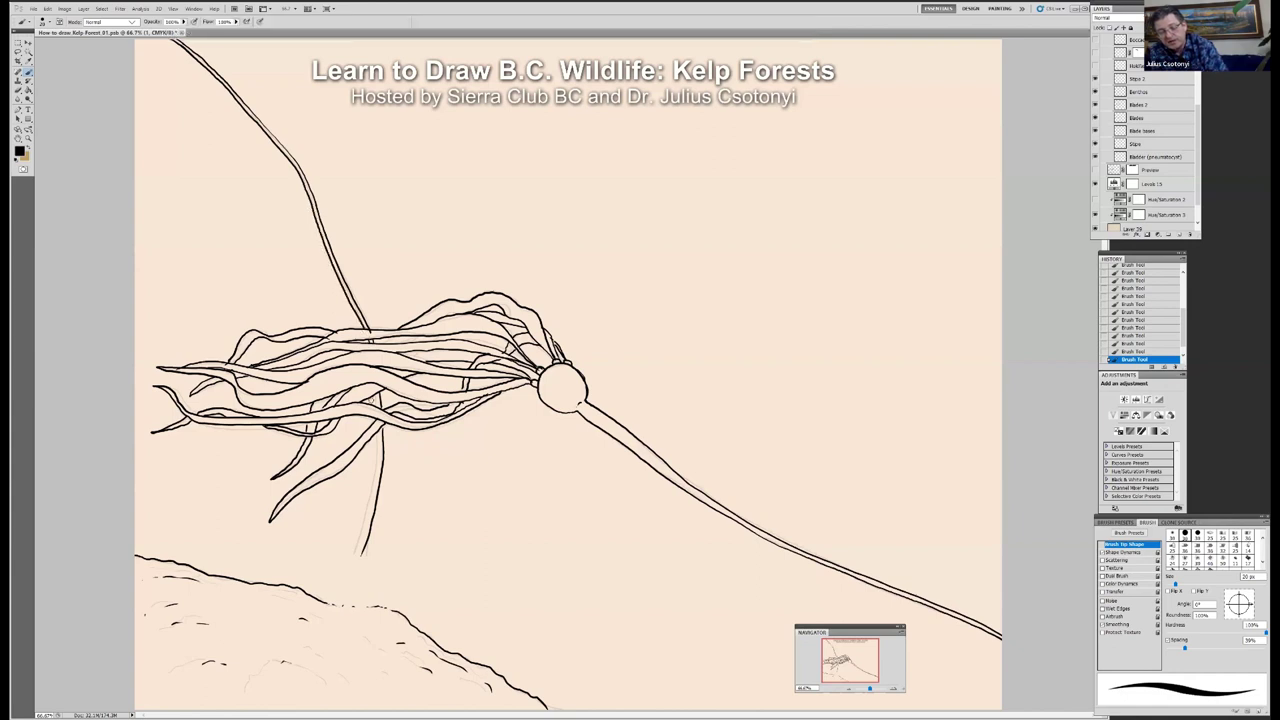
pyautogui.moveTo(378, 396)
pyautogui.mouseDown()
pyautogui.moveTo(371, 539)
pyautogui.moveTo(372, 494)
pyautogui.moveTo(355, 552)
pyautogui.mouseUp()
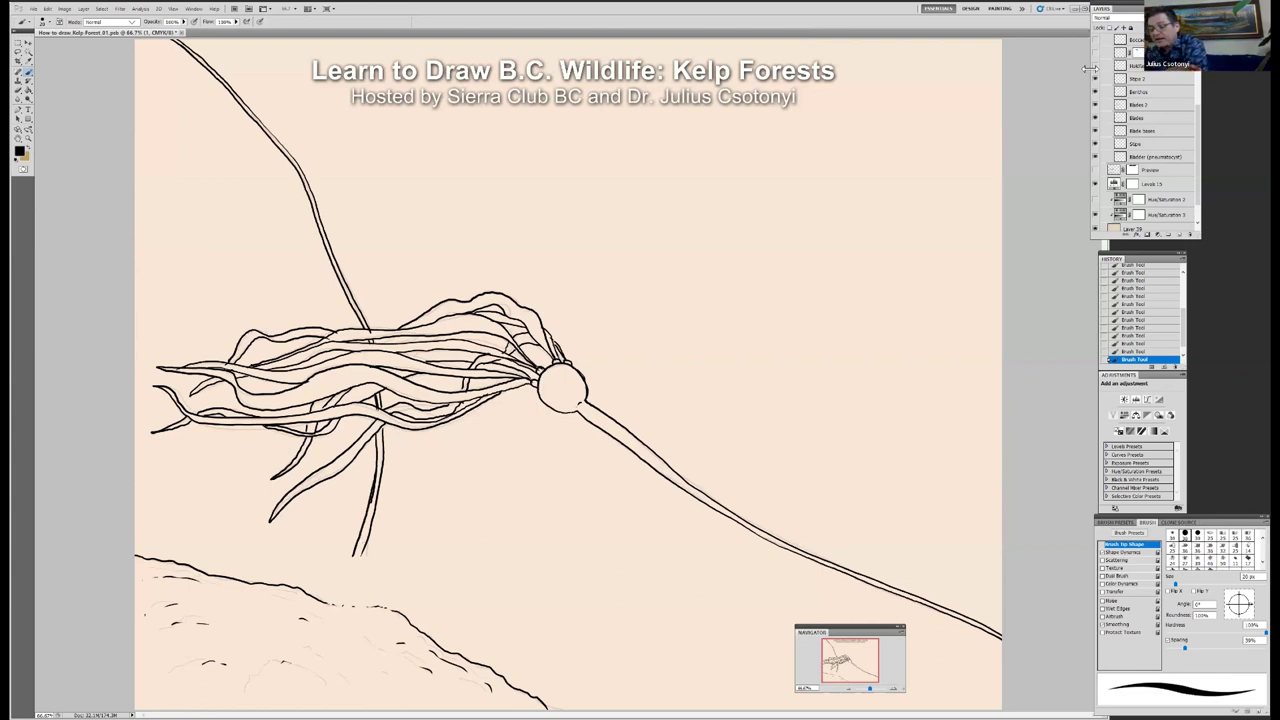
# Step: Trace the tangled rootlets in the middle and right half of the holdfast guide at the base of the second stem
pyautogui.moveTo(330, 565); pyautogui.dragTo(380, 610)
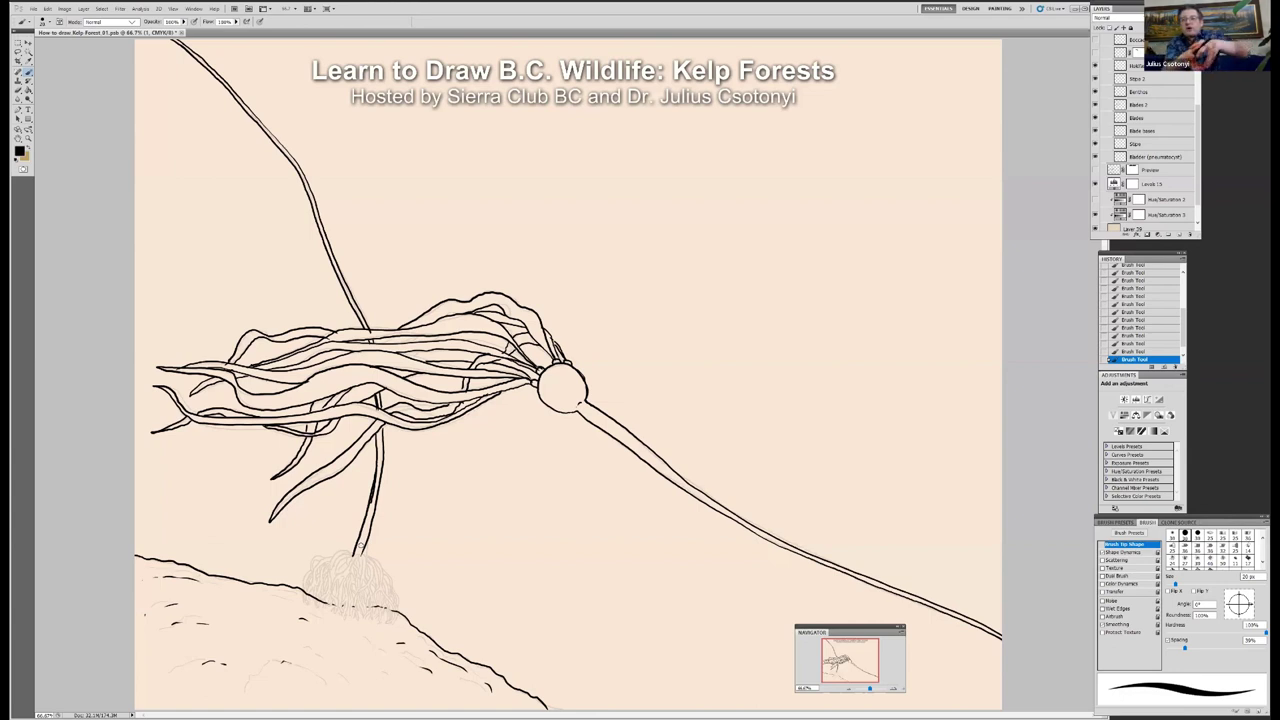
pyautogui.moveTo(359, 549)
pyautogui.mouseDown()
pyautogui.moveTo(377, 618)
pyautogui.moveTo(370, 599)
pyautogui.moveTo(364, 620)
pyautogui.mouseUp()
pyautogui.moveTo(360, 602)
pyautogui.mouseDown()
pyautogui.moveTo(374, 620)
pyautogui.moveTo(378, 600)
pyautogui.moveTo(390, 606)
pyautogui.moveTo(394, 625)
pyautogui.moveTo(384, 615)
pyautogui.mouseUp()
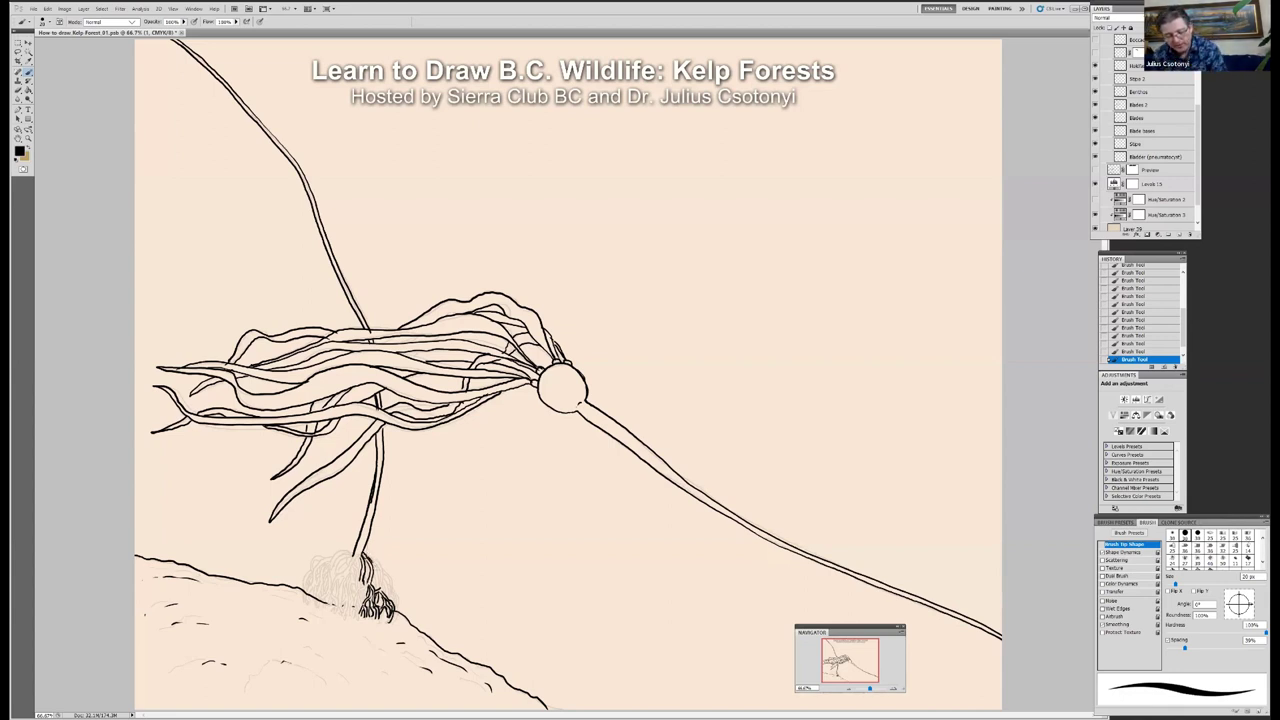
pyautogui.moveTo(378, 572)
pyautogui.mouseDown()
pyautogui.moveTo(370, 588)
pyautogui.moveTo(386, 596)
pyautogui.moveTo(386, 578)
pyautogui.moveTo(394, 626)
pyautogui.mouseUp()
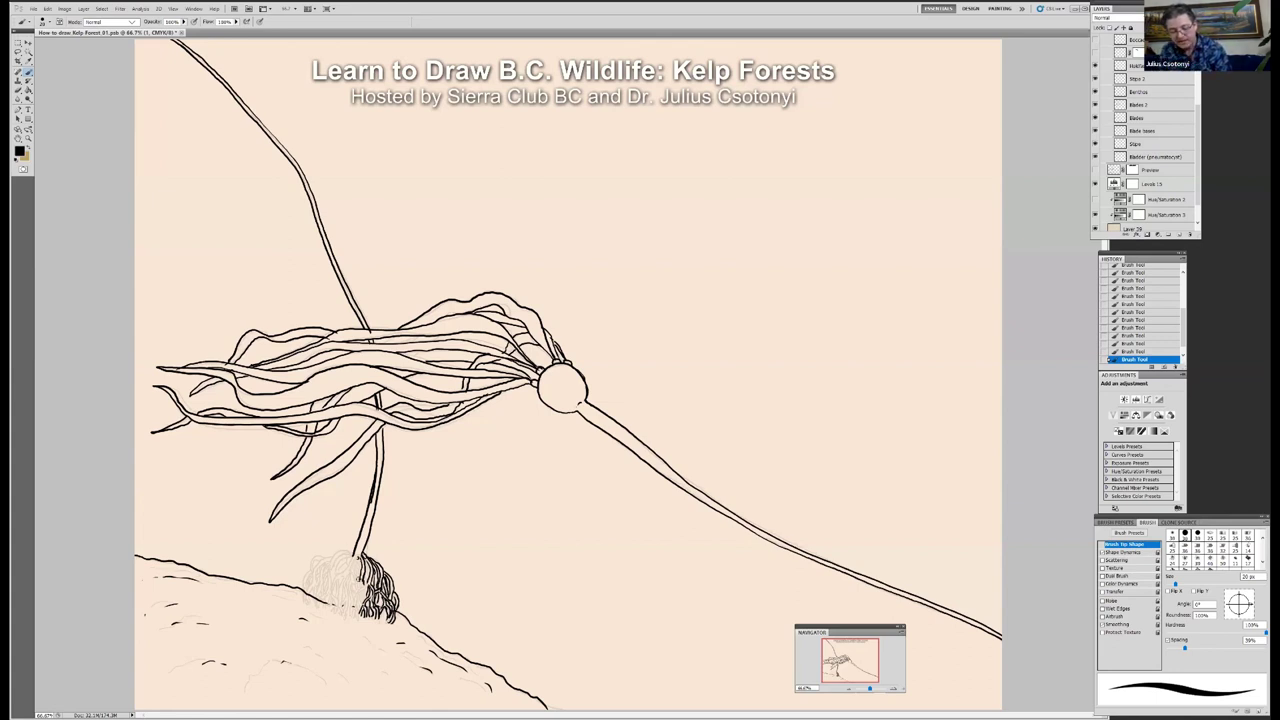
pyautogui.moveTo(362, 588)
pyautogui.mouseDown()
pyautogui.moveTo(352, 618)
pyautogui.moveTo(356, 588)
pyautogui.mouseUp()
pyautogui.moveTo(362, 578)
pyautogui.mouseDown()
pyautogui.moveTo(354, 590)
pyautogui.moveTo(348, 578)
pyautogui.moveTo(348, 612)
pyautogui.mouseUp()
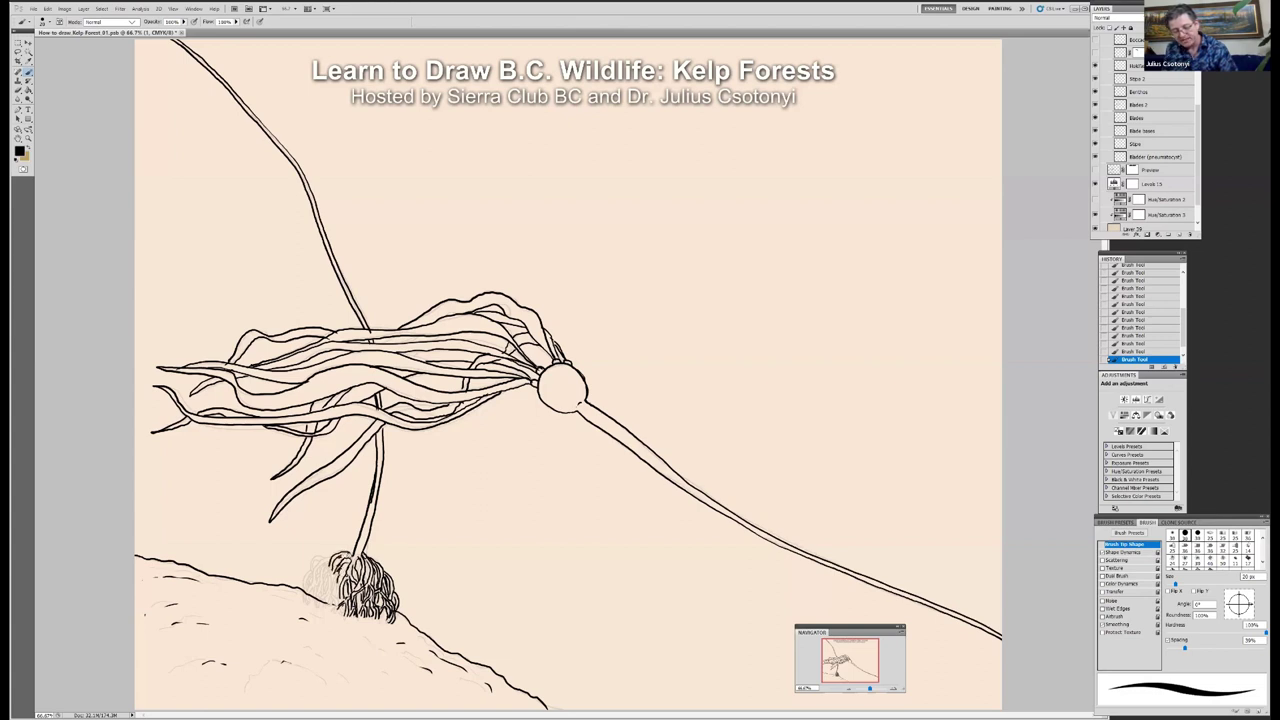
# Step: Fill in the holdfast's left half with curling rootlets reaching down to the seabed line
pyautogui.moveTo(318, 558)
pyautogui.mouseDown()
pyautogui.moveTo(302, 604)
pyautogui.moveTo(313, 561)
pyautogui.mouseUp()
pyautogui.moveTo(317, 559)
pyautogui.mouseDown()
pyautogui.moveTo(314, 599)
pyautogui.moveTo(319, 569)
pyautogui.moveTo(333, 614)
pyautogui.mouseUp()
pyautogui.moveTo(333, 567)
pyautogui.mouseDown()
pyautogui.moveTo(326, 590)
pyautogui.moveTo(325, 574)
pyautogui.mouseUp()
pyautogui.moveTo(347, 565)
pyautogui.mouseDown()
pyautogui.moveTo(334, 591)
pyautogui.moveTo(333, 572)
pyautogui.mouseUp()
pyautogui.moveTo(339, 579)
pyautogui.mouseDown()
pyautogui.moveTo(327, 613)
pyautogui.moveTo(325, 592)
pyautogui.mouseUp()
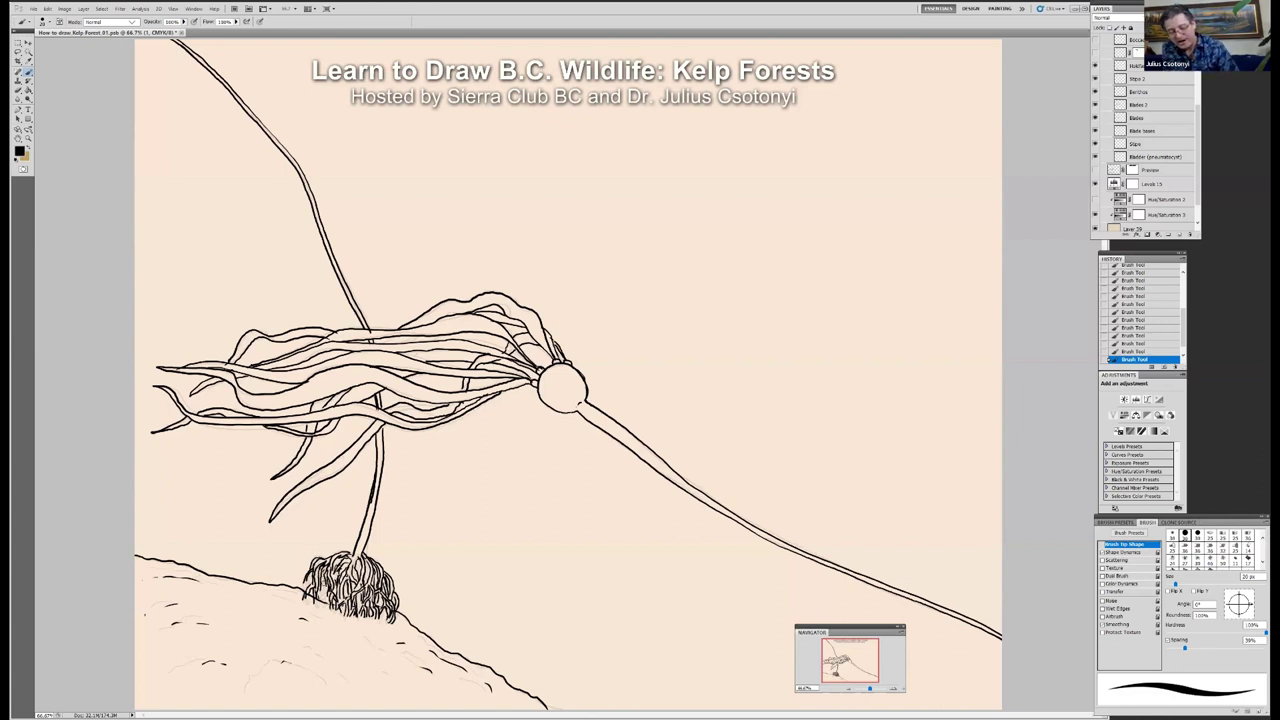
pyautogui.moveTo(327, 573)
pyautogui.mouseDown()
pyautogui.moveTo(321, 591)
pyautogui.moveTo(334, 569)
pyautogui.mouseUp()
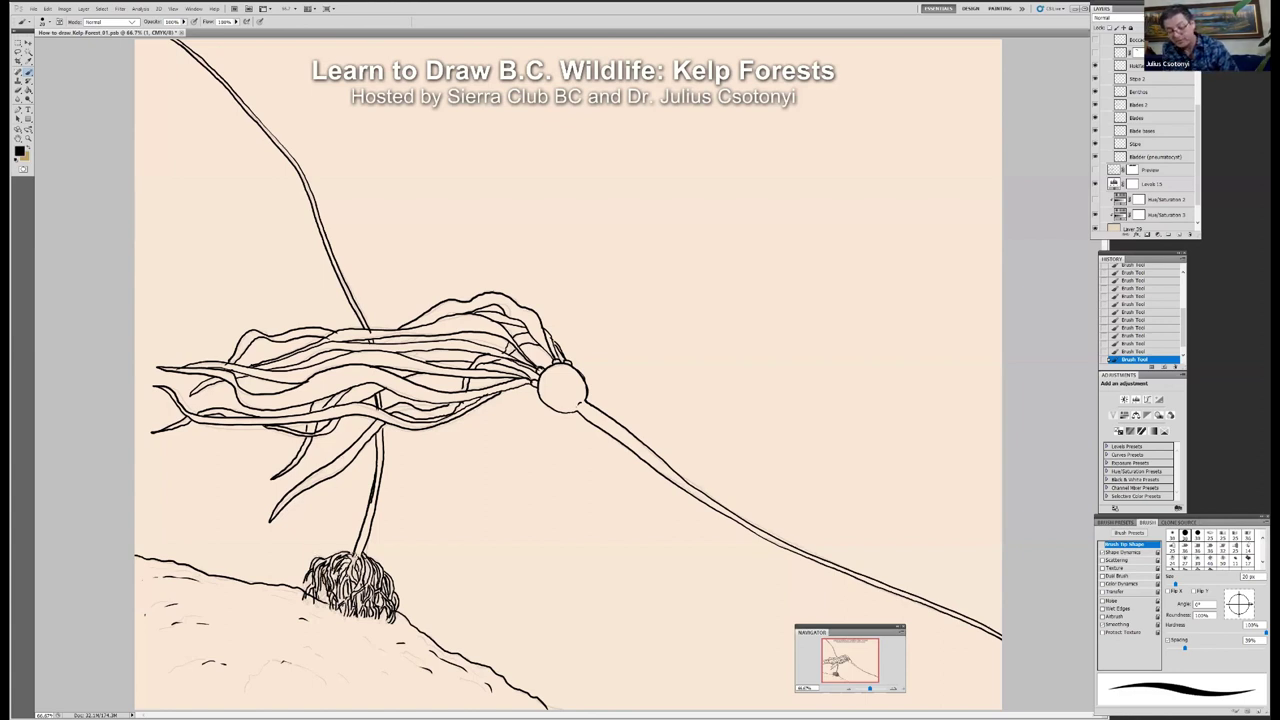
pyautogui.moveTo(322, 588)
pyautogui.mouseDown()
pyautogui.moveTo(324, 610)
pyautogui.moveTo(302, 595)
pyautogui.mouseUp()
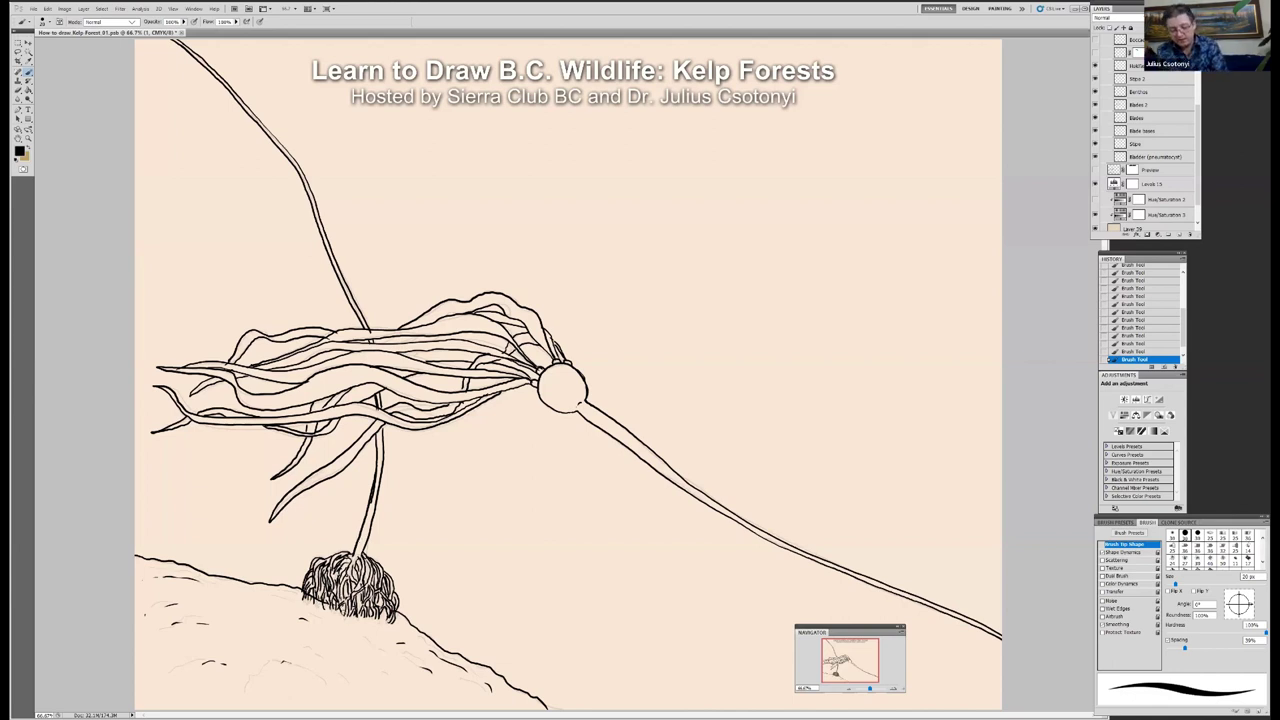
pyautogui.moveTo(333, 609)
pyautogui.mouseDown()
pyautogui.moveTo(347, 615)
pyautogui.moveTo(323, 607)
pyautogui.mouseUp()
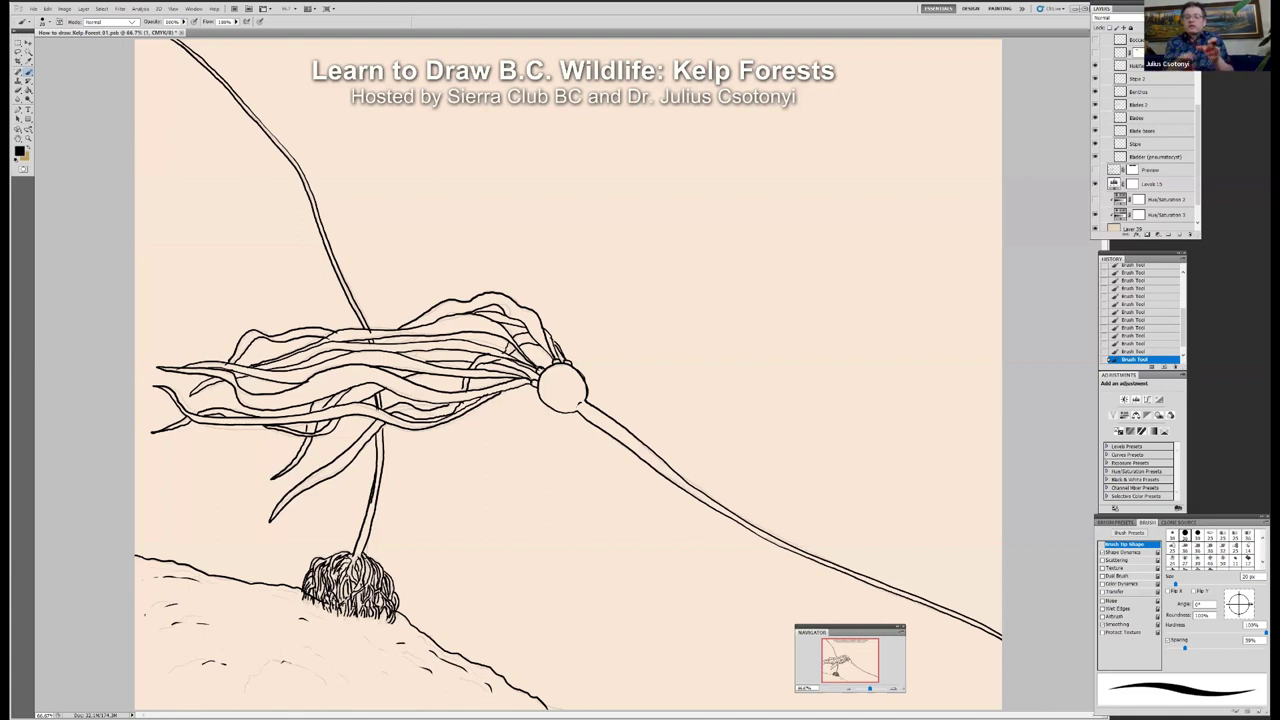
pyautogui.moveTo(299, 588); pyautogui.dragTo(300, 600)
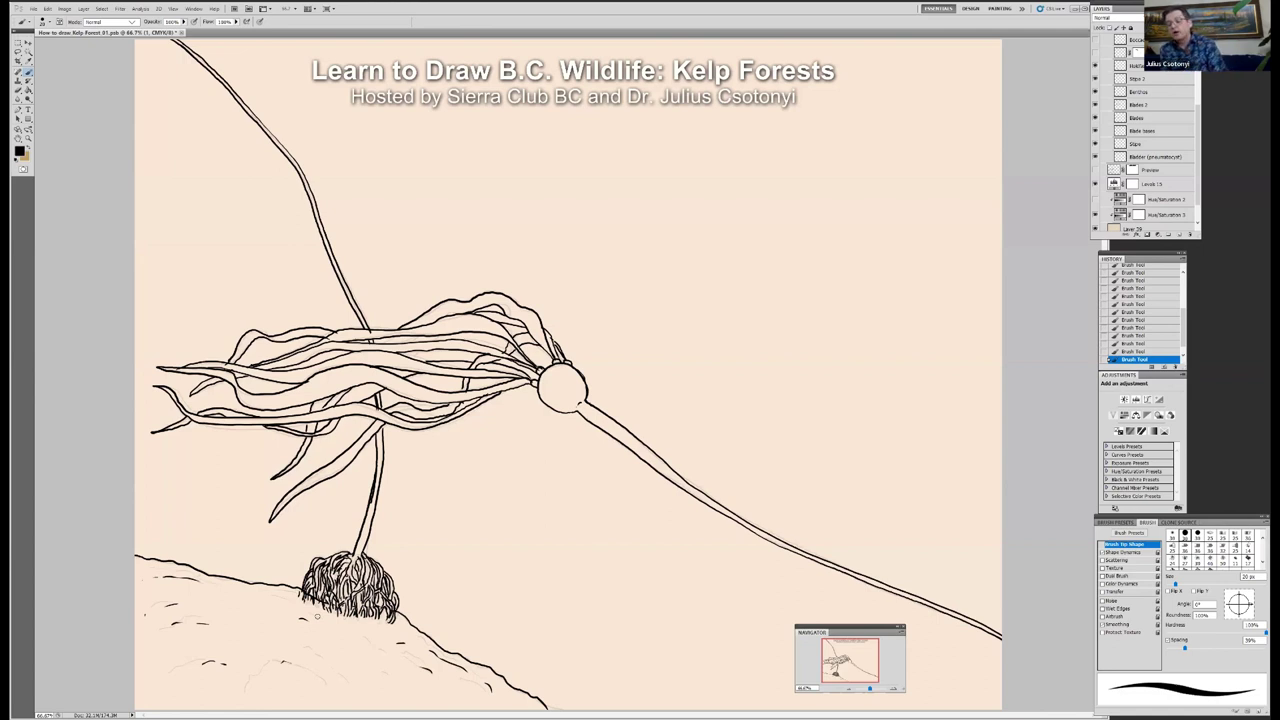
pyautogui.moveTo(873, 465); pyautogui.dragTo(890, 516)
pyautogui.moveTo(856, 515); pyautogui.dragTo(875, 543)
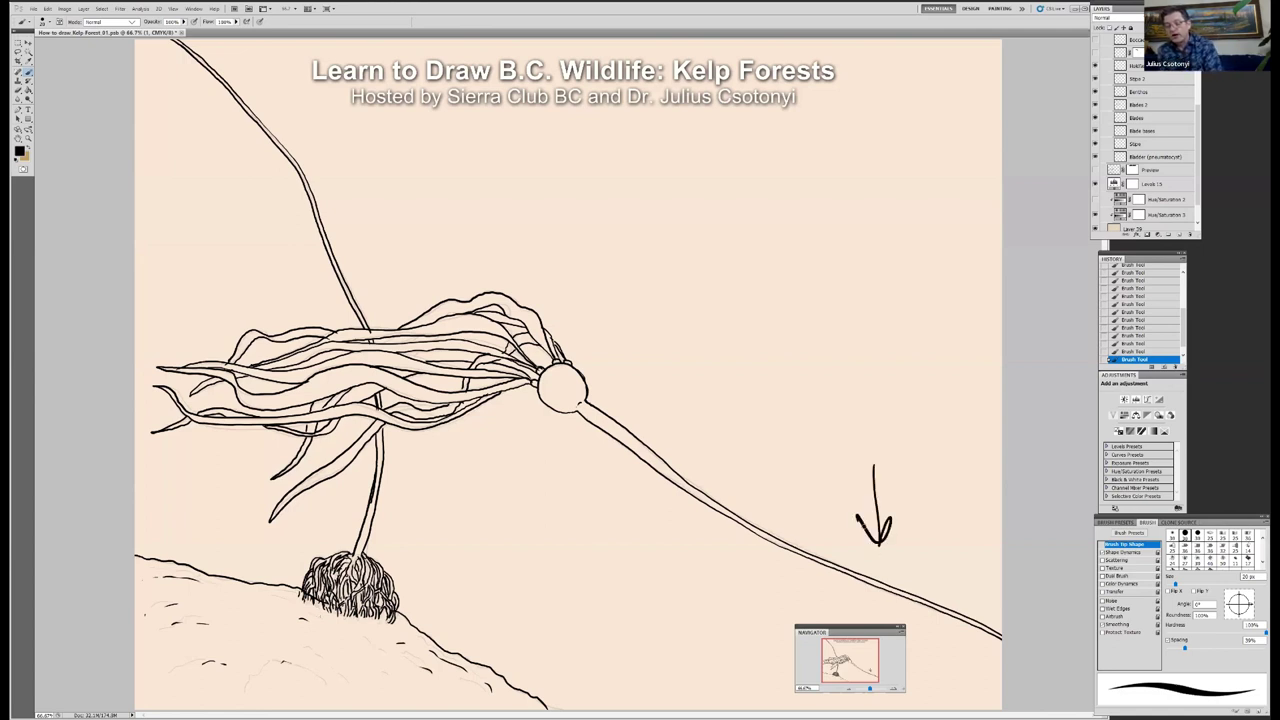
pyautogui.moveTo(912, 500); pyautogui.dragTo(970, 540)
pyautogui.moveTo(962, 522); pyautogui.dragTo(952, 541)
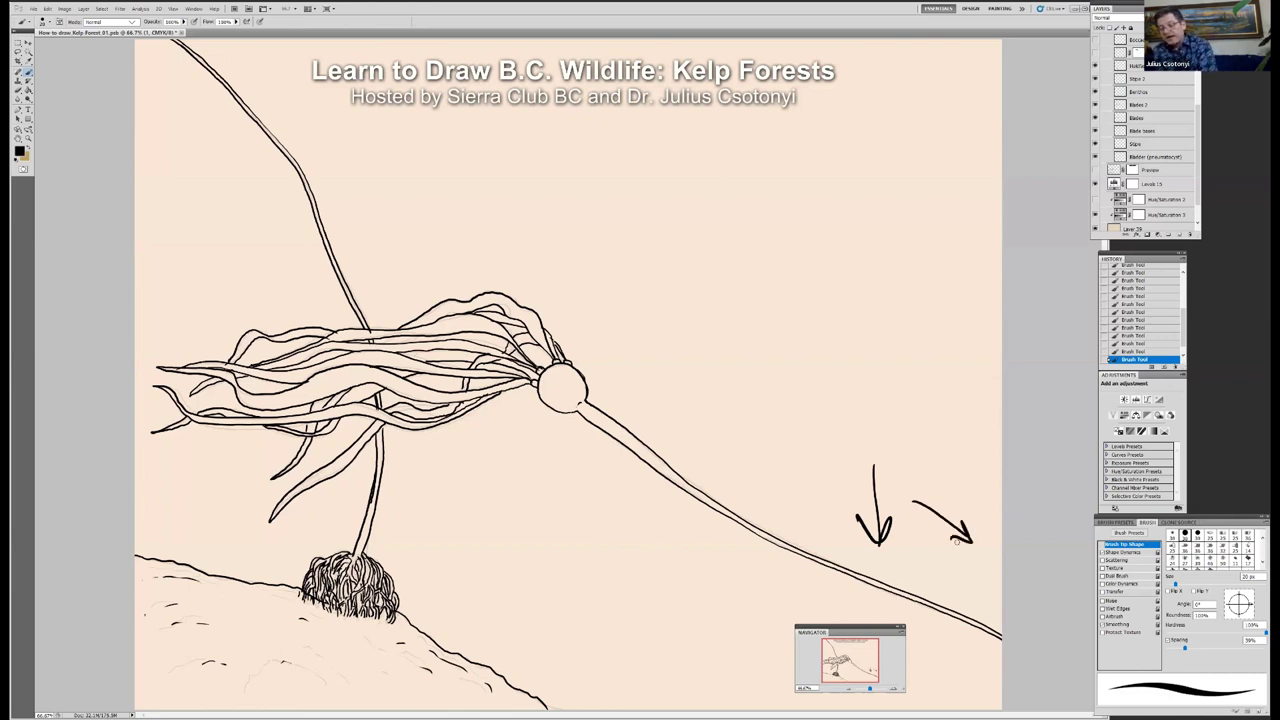
pyautogui.hotkey('ctrl', 'alt', 'z')
pyautogui.hotkey('ctrl', 'alt', 'z')
pyautogui.hotkey('ctrl', 'alt', 'z')
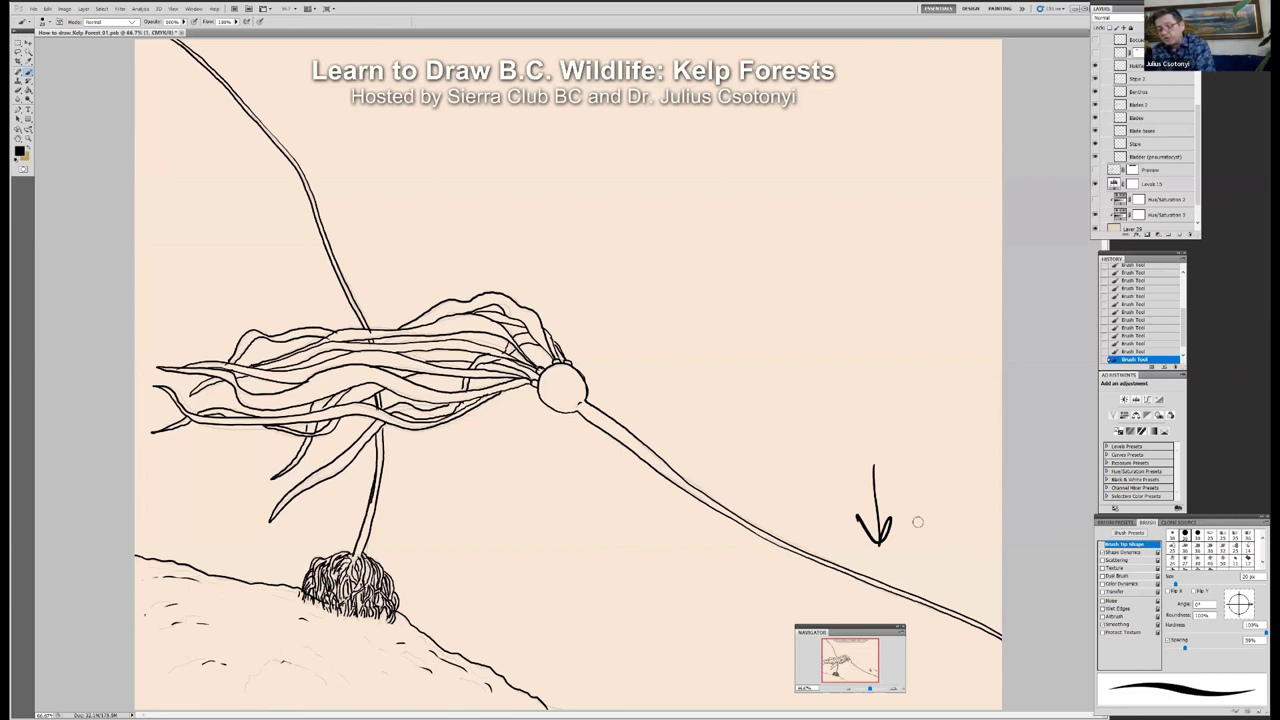
pyautogui.hotkey('ctrl', 'alt', 'z')
pyautogui.hotkey('ctrl', 'alt', 'z')
pyautogui.hotkey('ctrl', 'alt', 'z')
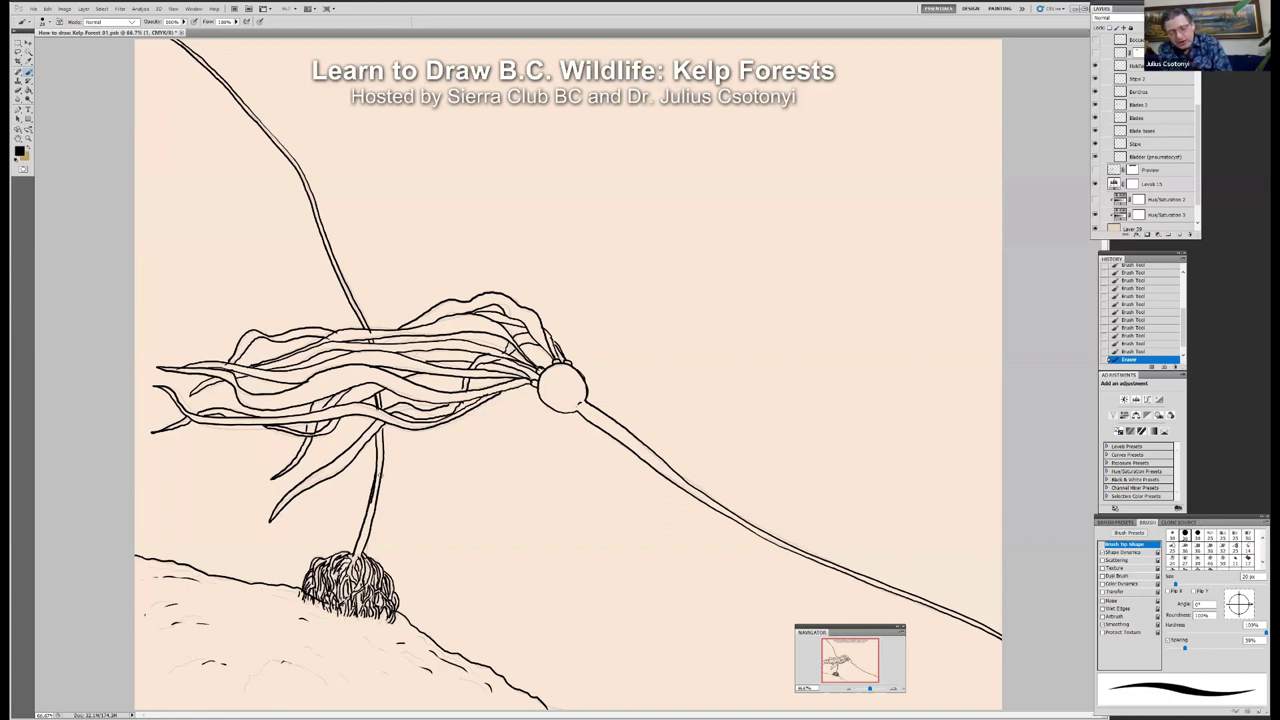
# Step: Touch up the lower edge of the second stem just above its holdfast
pyautogui.moveTo(375, 465); pyautogui.dragTo(372, 541)
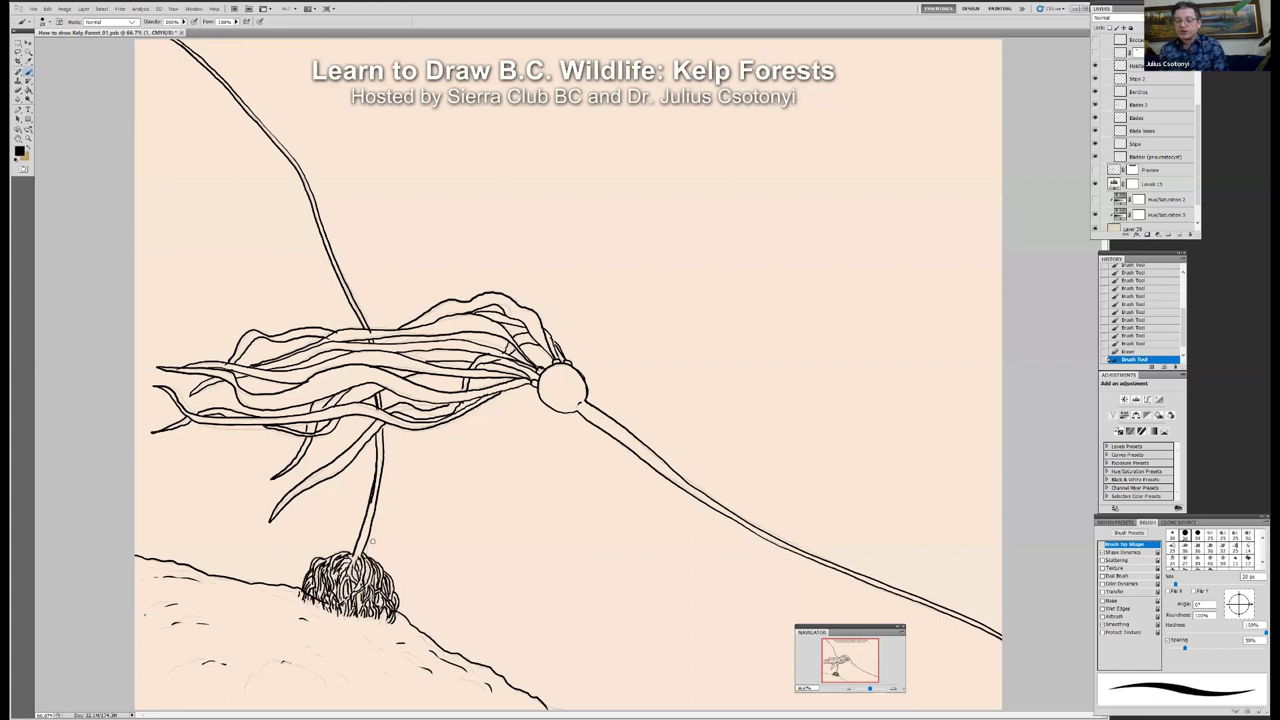
# Step: Show the background kelp guide layer and trace both edges of the distant stem crossing behind the main stipe, with its small branching holdfast
pyautogui.click(1094, 53)
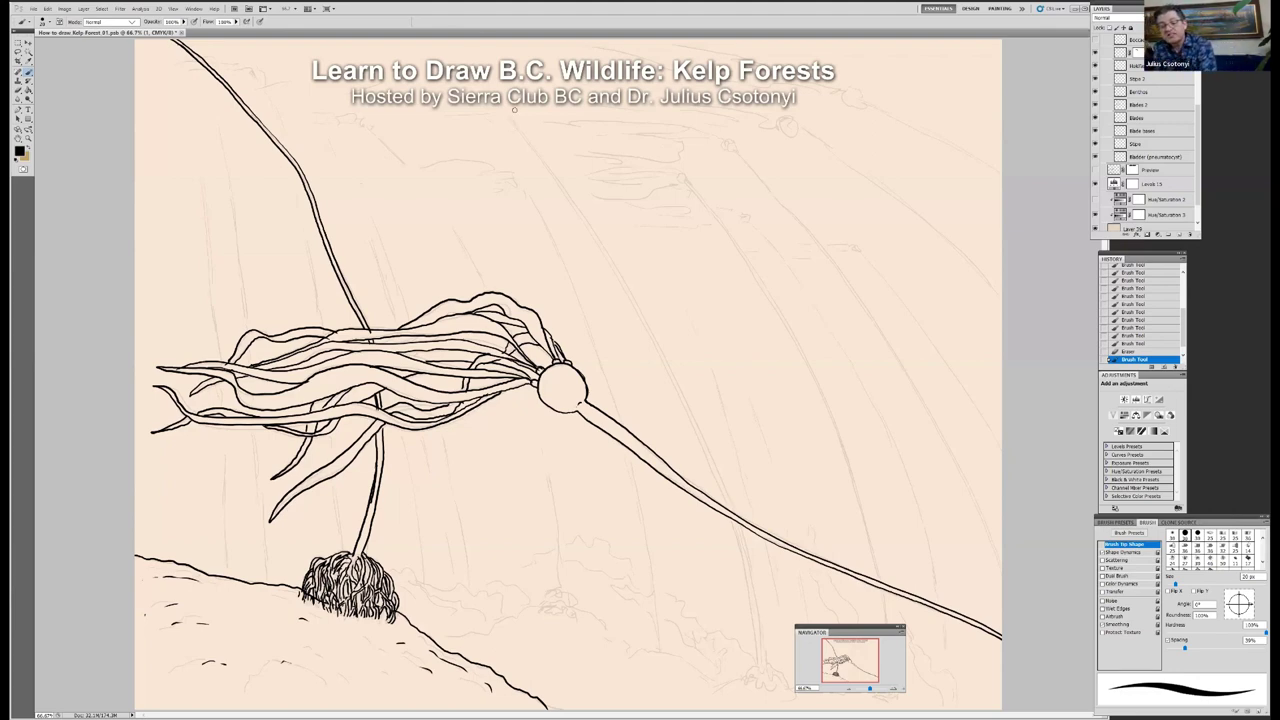
pyautogui.moveTo(509, 113)
pyautogui.mouseDown()
pyautogui.moveTo(600, 238)
pyautogui.moveTo(675, 374)
pyautogui.moveTo(750, 552)
pyautogui.moveTo(736, 532)
pyautogui.moveTo(762, 660)
pyautogui.mouseUp()
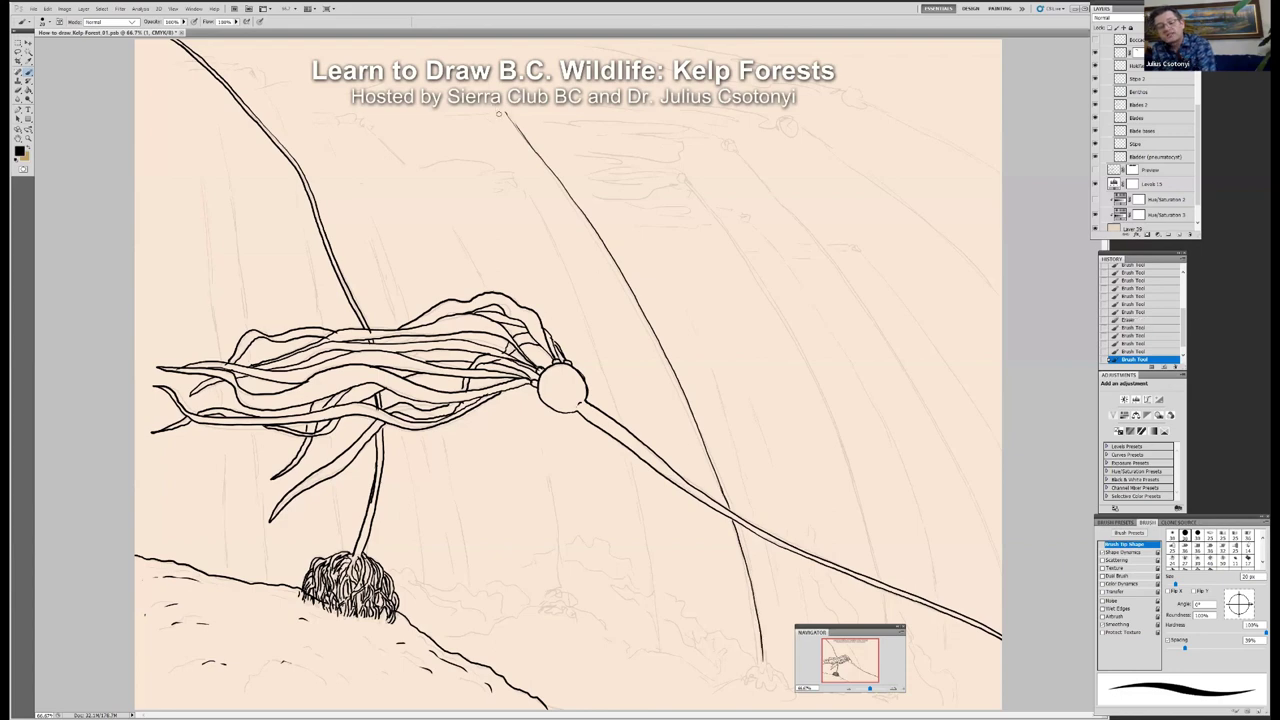
pyautogui.click(505, 116)
pyautogui.moveTo(524, 141)
pyautogui.mouseDown()
pyautogui.moveTo(616, 273)
pyautogui.moveTo(716, 474)
pyautogui.mouseUp()
pyautogui.moveTo(688, 416)
pyautogui.mouseDown()
pyautogui.moveTo(758, 656)
pyautogui.moveTo(790, 692)
pyautogui.moveTo(745, 668)
pyautogui.moveTo(738, 677)
pyautogui.moveTo(760, 665)
pyautogui.moveTo(780, 690)
pyautogui.moveTo(762, 687)
pyautogui.moveTo(768, 677)
pyautogui.moveTo(752, 686)
pyautogui.mouseUp()
pyautogui.moveTo(760, 667)
pyautogui.mouseDown()
pyautogui.moveTo(742, 686)
pyautogui.moveTo(766, 689)
pyautogui.mouseUp()
pyautogui.moveTo(758, 681)
pyautogui.mouseDown()
pyautogui.moveTo(776, 692)
pyautogui.moveTo(750, 680)
pyautogui.moveTo(733, 690)
pyautogui.mouseUp()
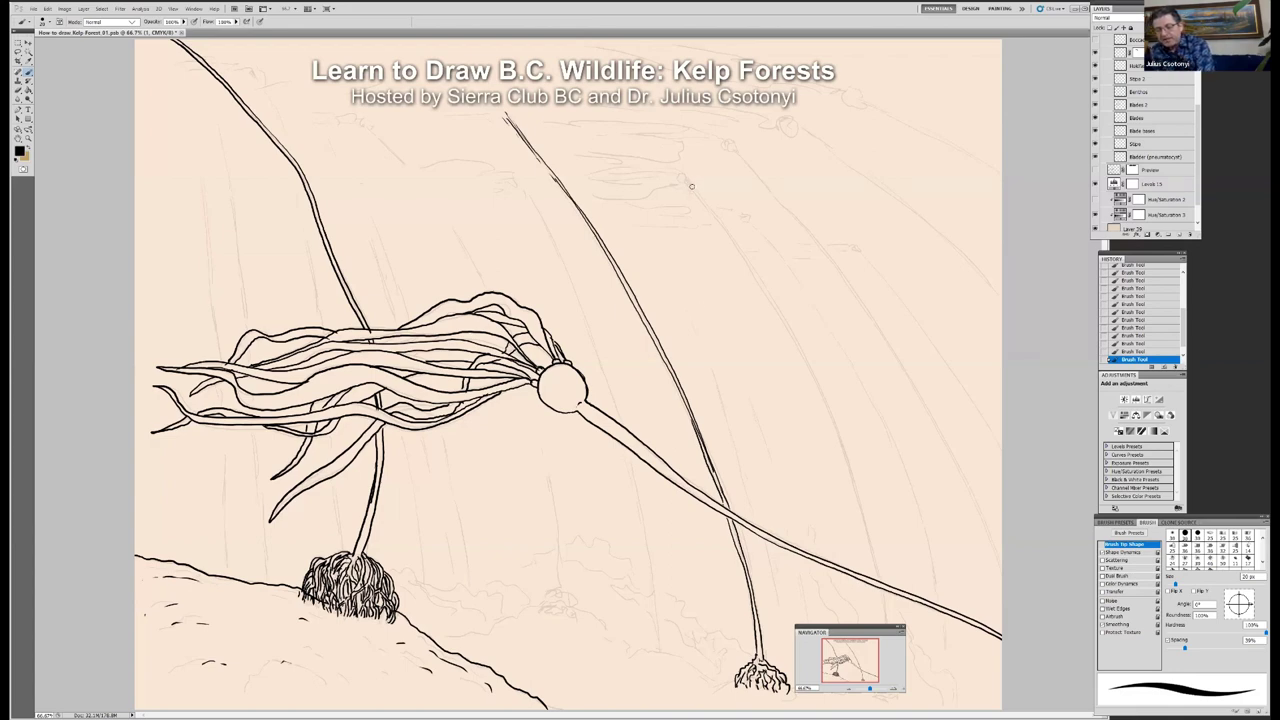
# Step: Move the Navigator over the lower-left seabed and trace the next background stem to the right down to its base, thickening it in places
pyautogui.moveTo(690, 186)
pyautogui.mouseDown()
pyautogui.moveTo(835, 421)
pyautogui.moveTo(878, 575)
pyautogui.mouseUp()
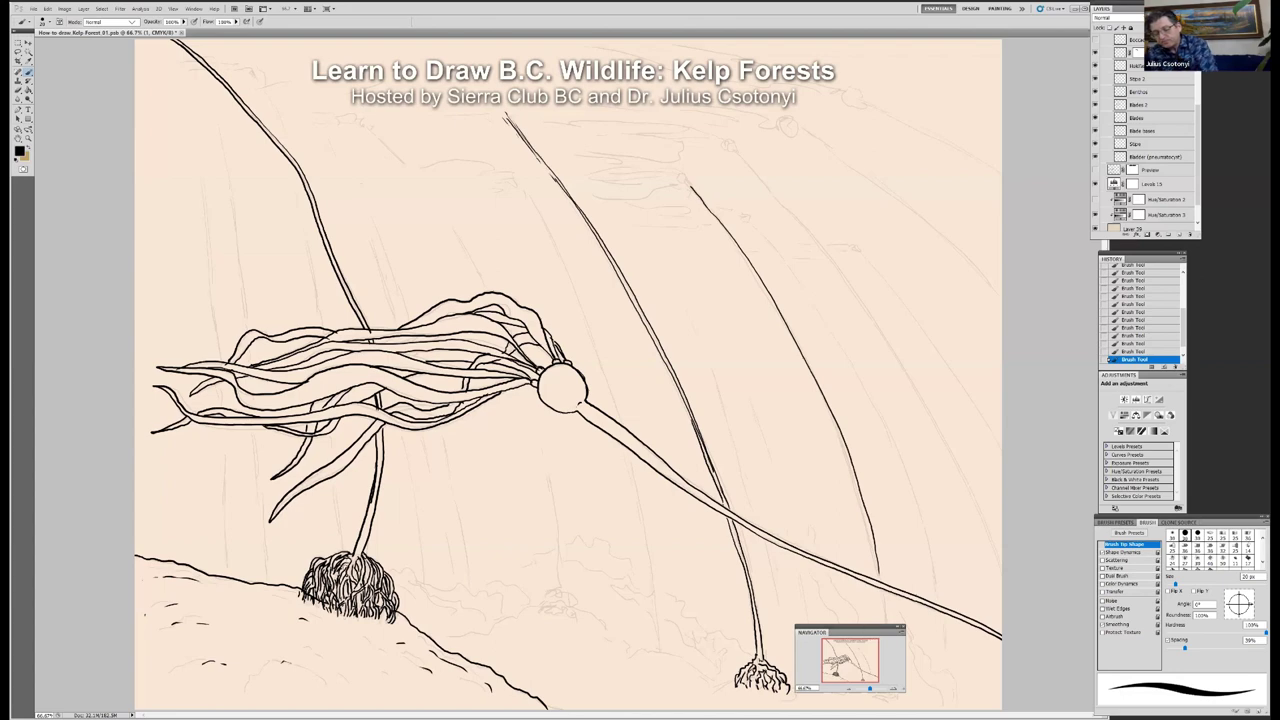
pyautogui.moveTo(830, 631); pyautogui.dragTo(222, 609)
pyautogui.moveTo(878, 592); pyautogui.dragTo(886, 688)
pyautogui.moveTo(882, 600); pyautogui.dragTo(886, 700)
pyautogui.moveTo(872, 558); pyautogui.dragTo(882, 580)
pyautogui.moveTo(864, 508); pyautogui.dragTo(870, 532)
pyautogui.moveTo(824, 416); pyautogui.dragTo(836, 434)
pyautogui.moveTo(824, 388); pyautogui.dragTo(832, 408)
pyautogui.moveTo(796, 346)
pyautogui.mouseDown()
pyautogui.moveTo(820, 392)
pyautogui.moveTo(812, 378)
pyautogui.mouseUp()
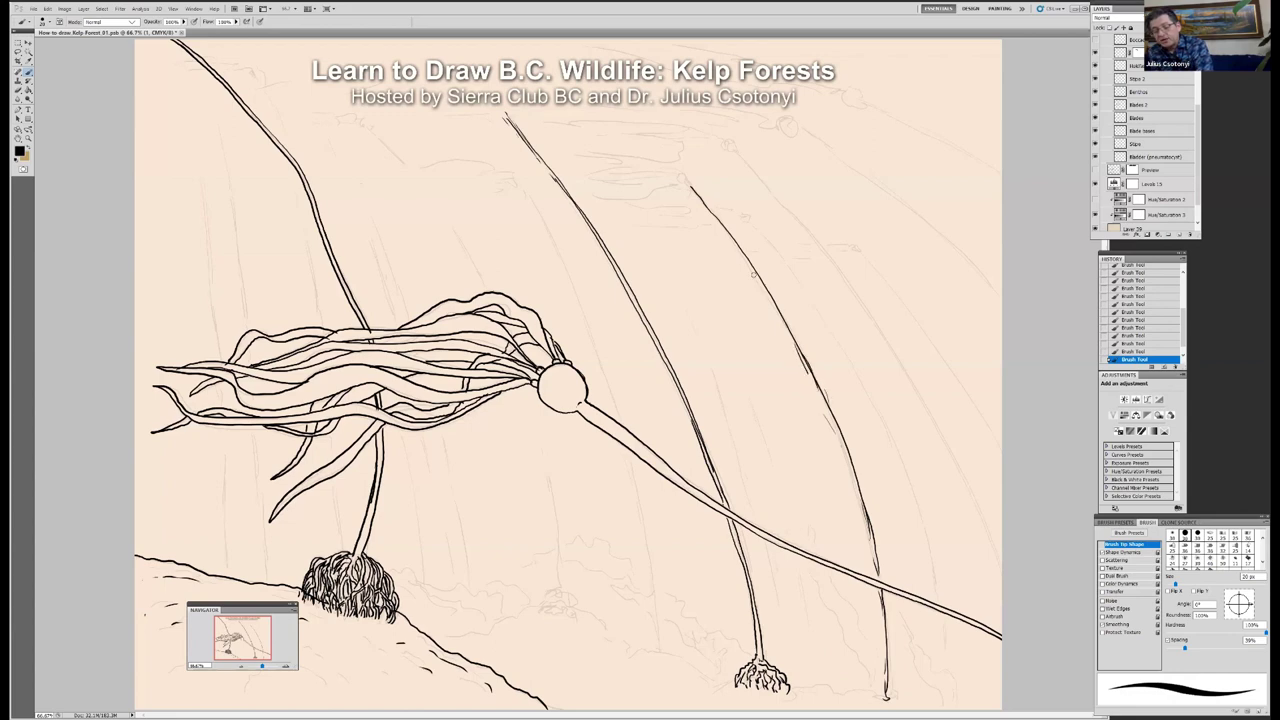
pyautogui.moveTo(716, 222); pyautogui.dragTo(734, 246)
# Step: Add the small bladder and long blades trailing left across the neighbouring stem at the top of this background kelp
pyautogui.moveTo(590, 159)
pyautogui.mouseDown()
pyautogui.moveTo(632, 161)
pyautogui.moveTo(560, 157)
pyautogui.mouseUp()
pyautogui.moveTo(662, 176)
pyautogui.mouseDown()
pyautogui.moveTo(545, 153)
pyautogui.moveTo(611, 168)
pyautogui.moveTo(546, 156)
pyautogui.mouseUp()
pyautogui.moveTo(440, 150); pyautogui.dragTo(532, 162)
pyautogui.moveTo(676, 185)
pyautogui.mouseDown()
pyautogui.moveTo(558, 170)
pyautogui.moveTo(568, 178)
pyautogui.mouseUp()
pyautogui.moveTo(574, 170); pyautogui.dragTo(560, 172)
pyautogui.moveTo(650, 164)
pyautogui.mouseDown()
pyautogui.moveTo(490, 150)
pyautogui.moveTo(534, 172)
pyautogui.mouseUp()
pyautogui.moveTo(536, 170)
pyautogui.mouseDown()
pyautogui.moveTo(440, 162)
pyautogui.moveTo(476, 147)
pyautogui.moveTo(402, 146)
pyautogui.mouseUp()
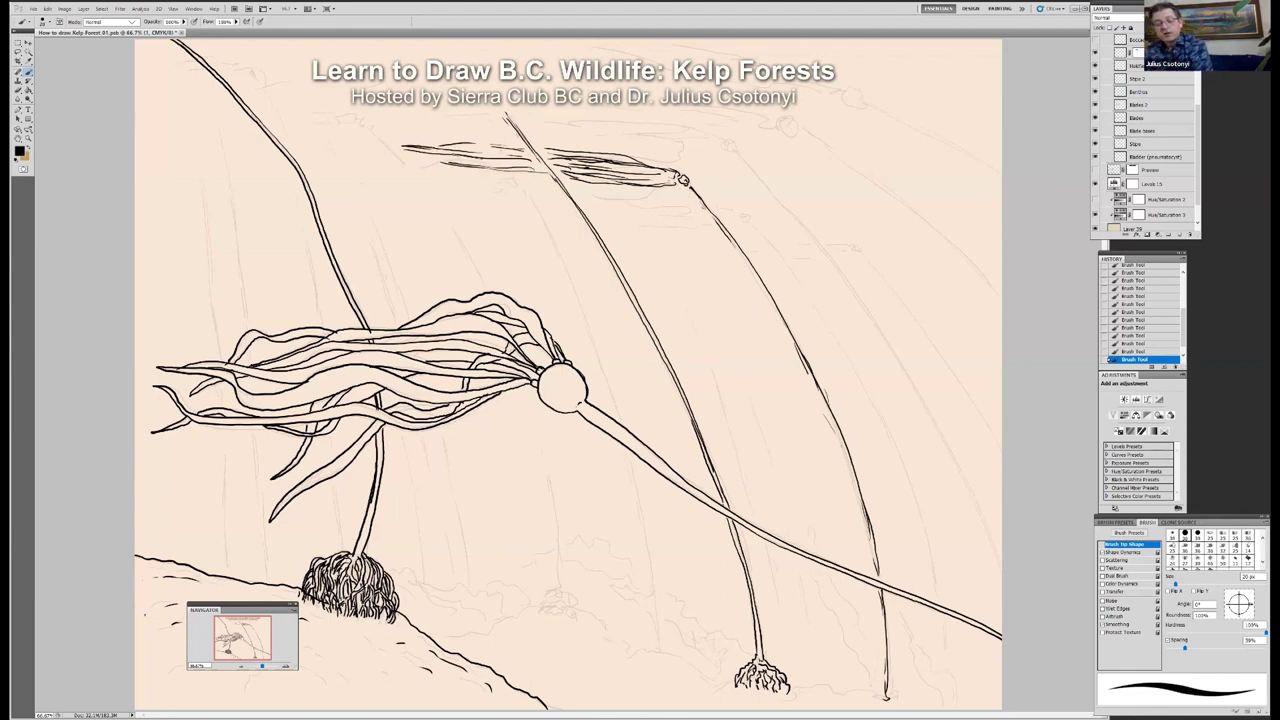
pyautogui.moveTo(532, 147); pyautogui.dragTo(490, 147)
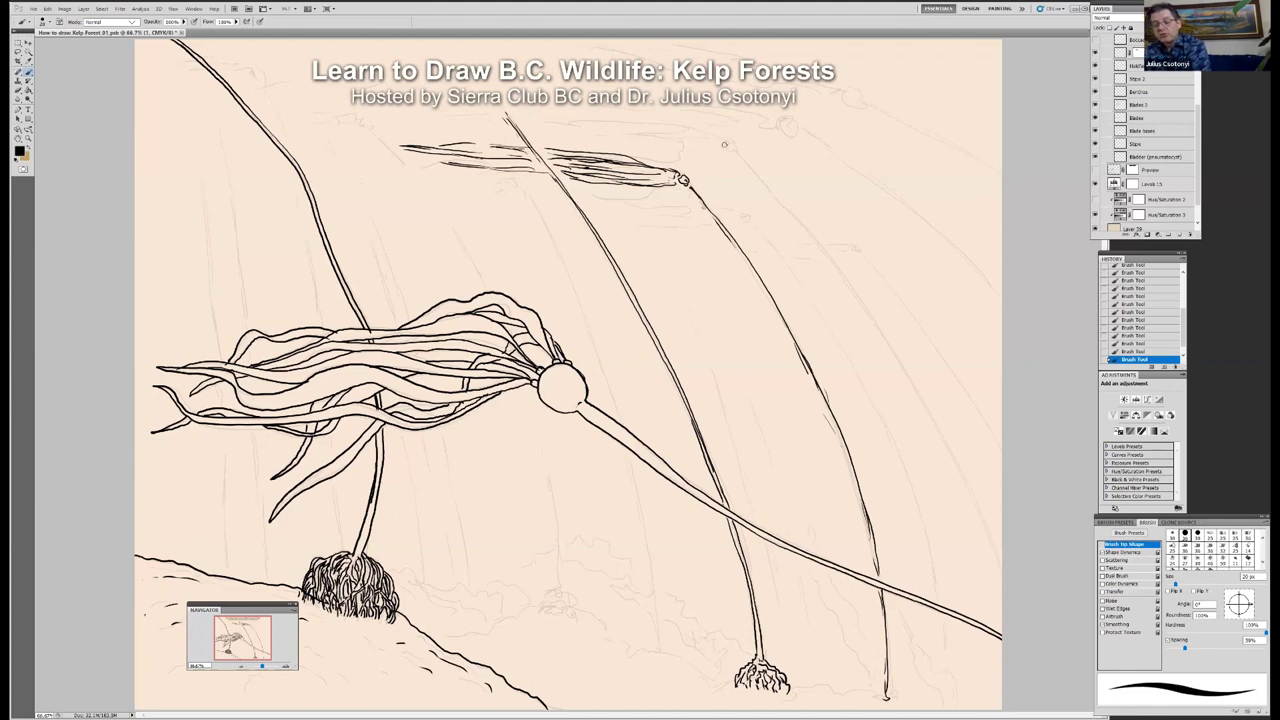
# Step: Trace the next background kelp to the right, with a double-edged stem running off the canvas, a small bladder and blades streaming left
pyautogui.moveTo(731, 147)
pyautogui.mouseDown()
pyautogui.moveTo(828, 251)
pyautogui.moveTo(924, 405)
pyautogui.mouseUp()
pyautogui.moveTo(953, 458); pyautogui.dragTo(1001, 566)
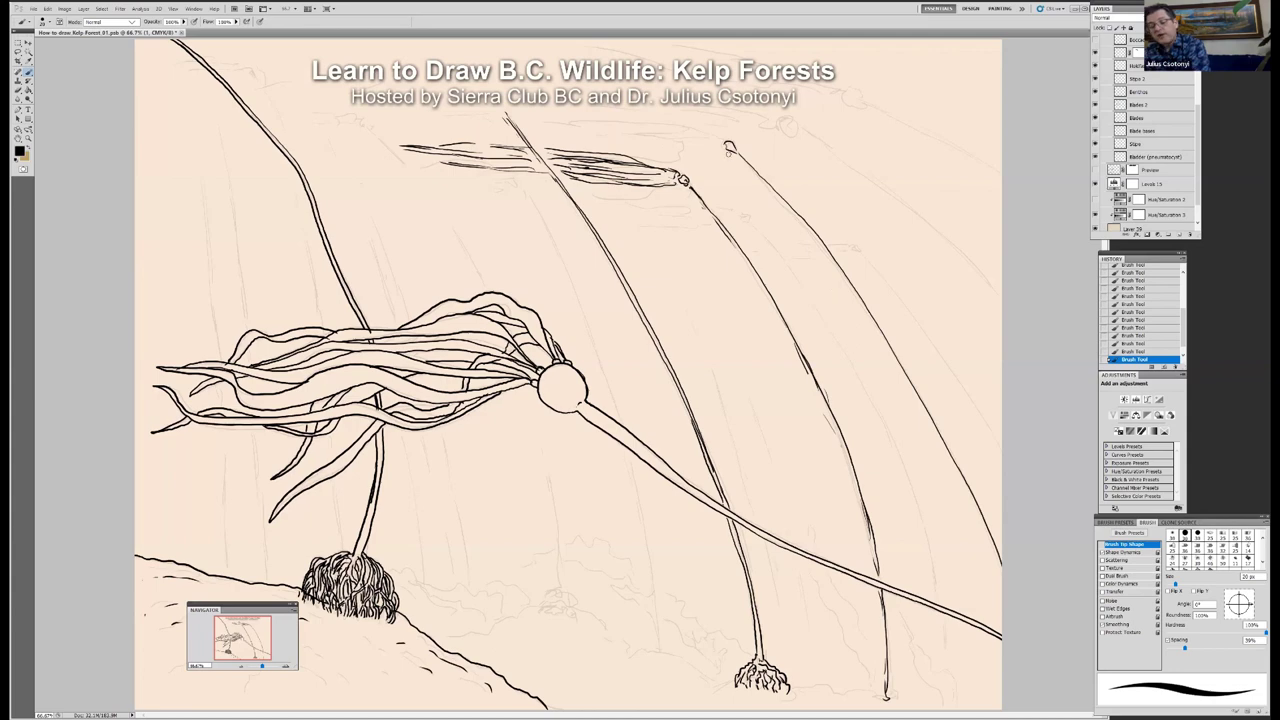
pyautogui.moveTo(744, 162)
pyautogui.mouseDown()
pyautogui.moveTo(842, 268)
pyautogui.moveTo(990, 546)
pyautogui.mouseUp()
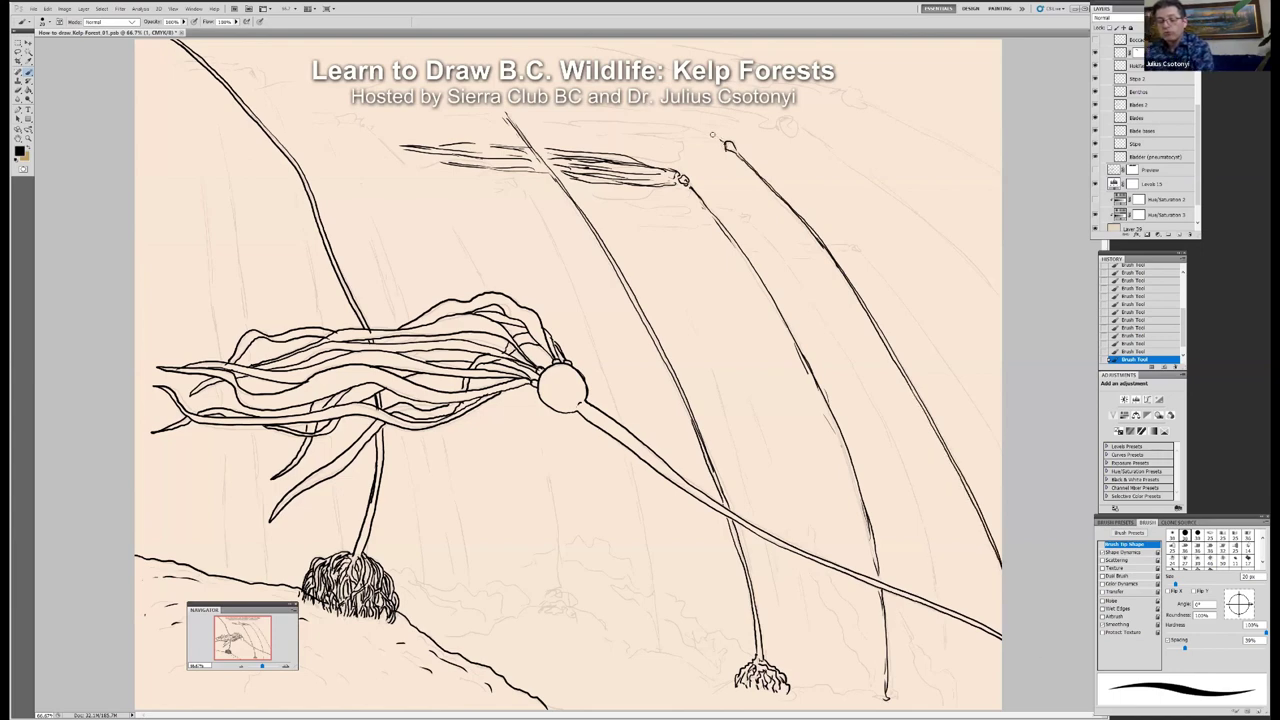
pyautogui.moveTo(716, 136); pyautogui.dragTo(545, 113)
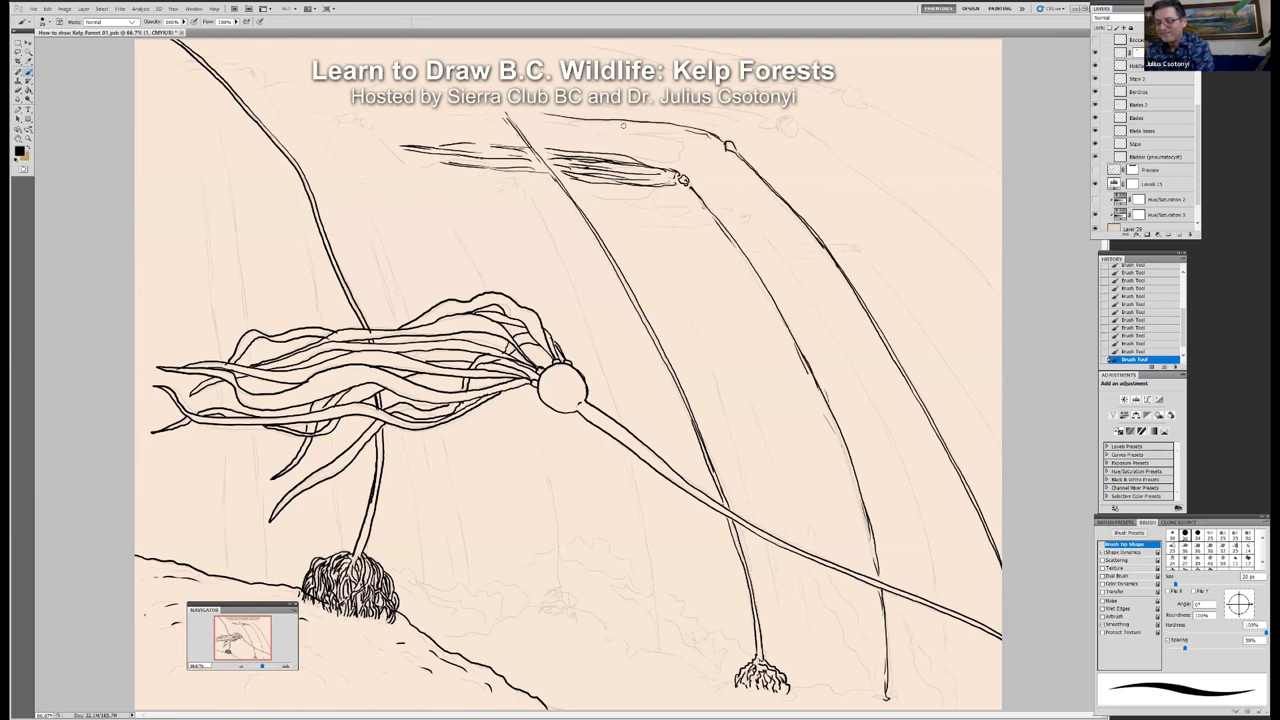
pyautogui.moveTo(686, 130); pyautogui.dragTo(560, 122)
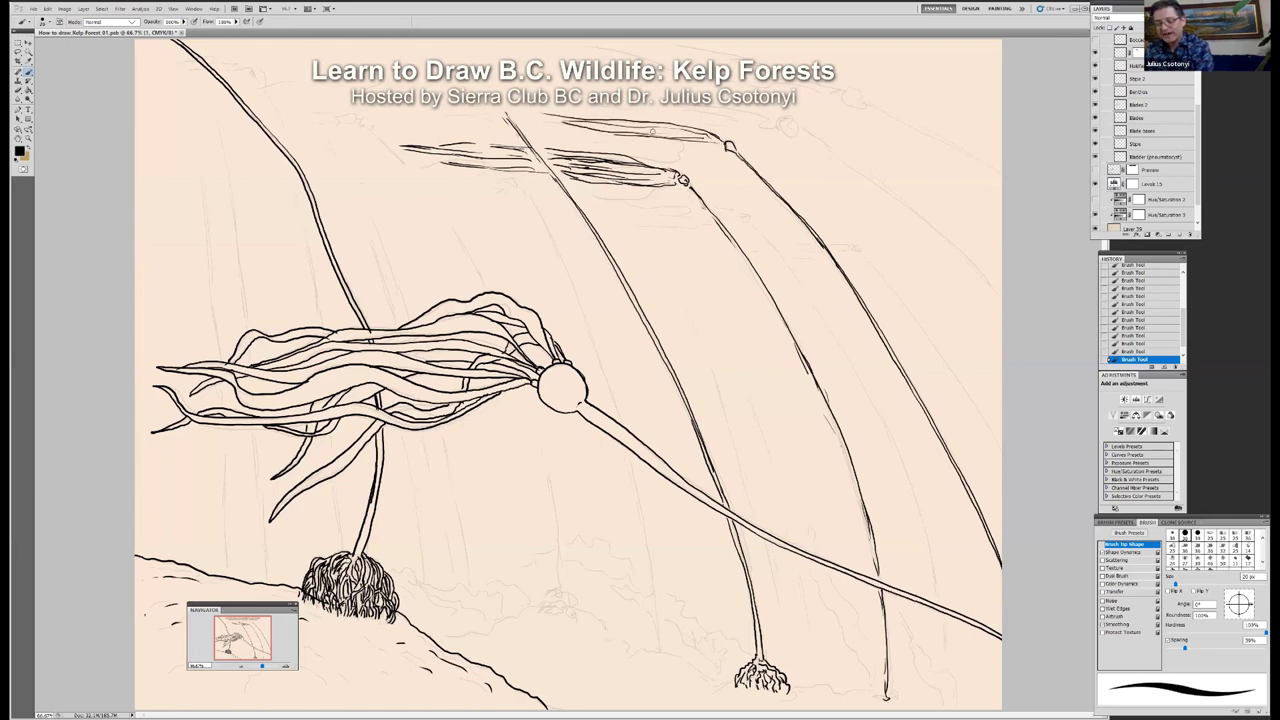
pyautogui.moveTo(646, 134)
pyautogui.mouseDown()
pyautogui.moveTo(514, 110)
pyautogui.moveTo(493, 119)
pyautogui.moveTo(594, 132)
pyautogui.mouseUp()
pyautogui.moveTo(536, 126); pyautogui.dragTo(560, 128)
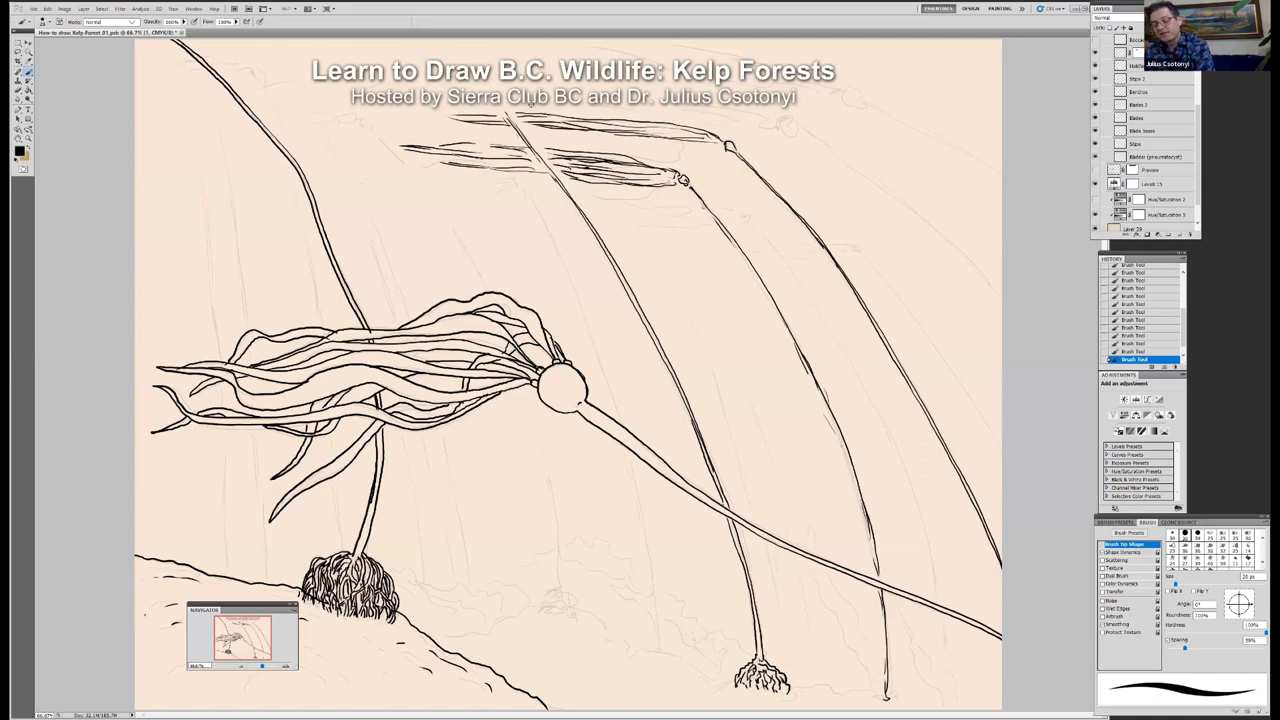
# Step: Trace the uppermost background kelp near the canvas's right edge, including its round bladder, short visible stem and trailing blades
pyautogui.moveTo(798, 126)
pyautogui.mouseDown()
pyautogui.moveTo(778, 116)
pyautogui.moveTo(886, 194)
pyautogui.mouseUp()
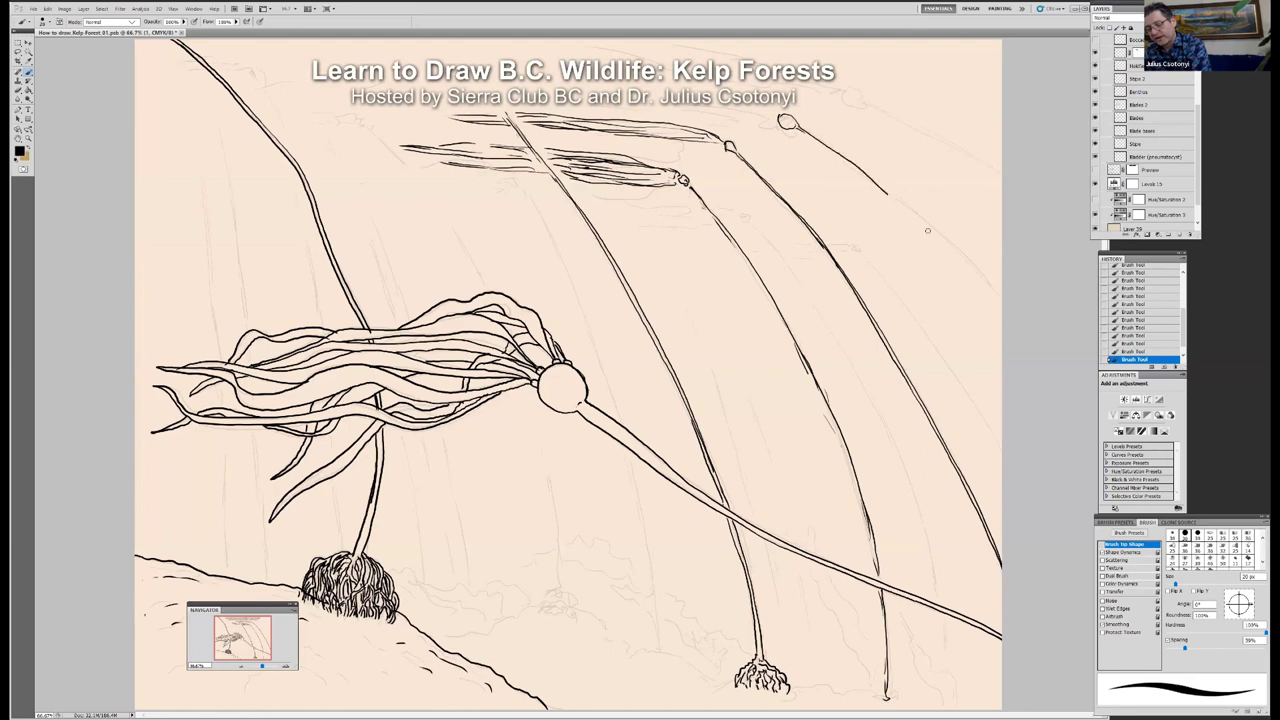
pyautogui.moveTo(927, 231); pyautogui.dragTo(1001, 300)
pyautogui.moveTo(797, 129)
pyautogui.mouseDown()
pyautogui.moveTo(990, 296)
pyautogui.moveTo(768, 112)
pyautogui.moveTo(636, 108)
pyautogui.mouseUp()
pyautogui.moveTo(734, 114); pyautogui.dragTo(648, 106)
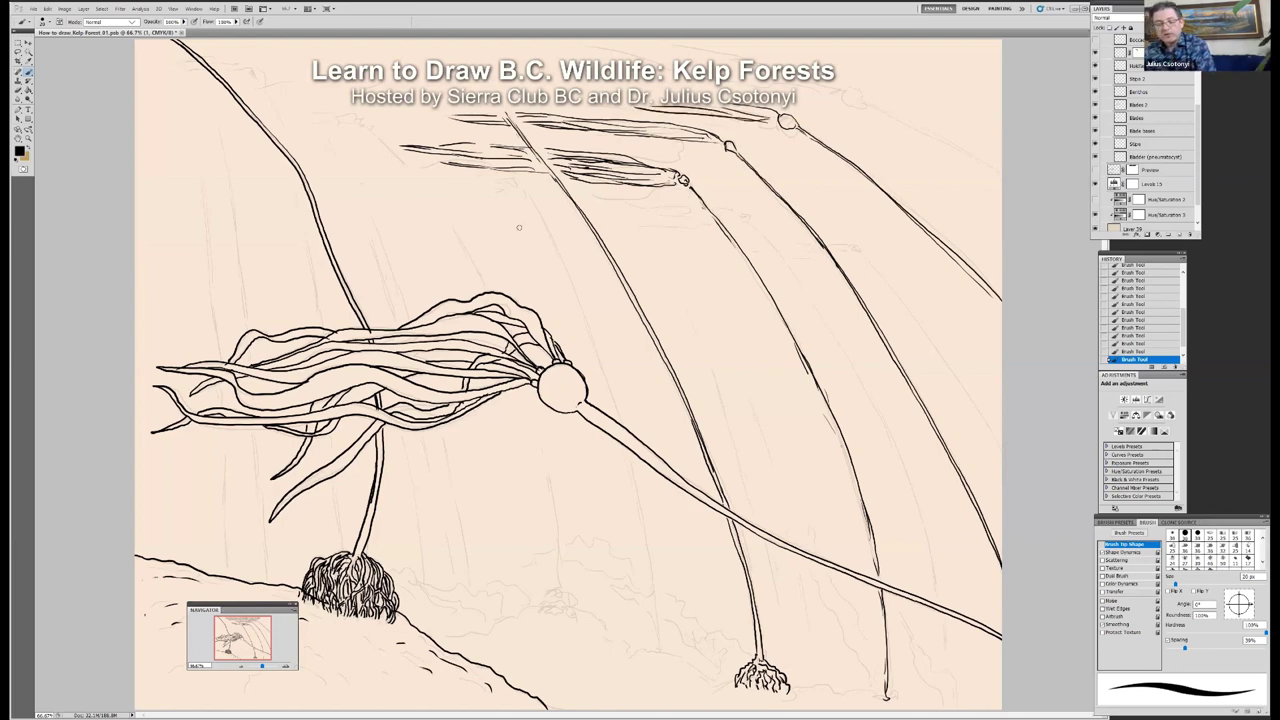
# Step: Trace two thin distant stems behind the main bladder with small holdfasts, and draw the background seafloor contour linking the kelp bases
pyautogui.moveTo(522, 184)
pyautogui.mouseDown()
pyautogui.moveTo(632, 455)
pyautogui.moveTo(660, 656)
pyautogui.mouseUp()
pyautogui.moveTo(528, 392)
pyautogui.mouseDown()
pyautogui.moveTo(569, 601)
pyautogui.moveTo(556, 606)
pyautogui.moveTo(572, 617)
pyautogui.mouseUp()
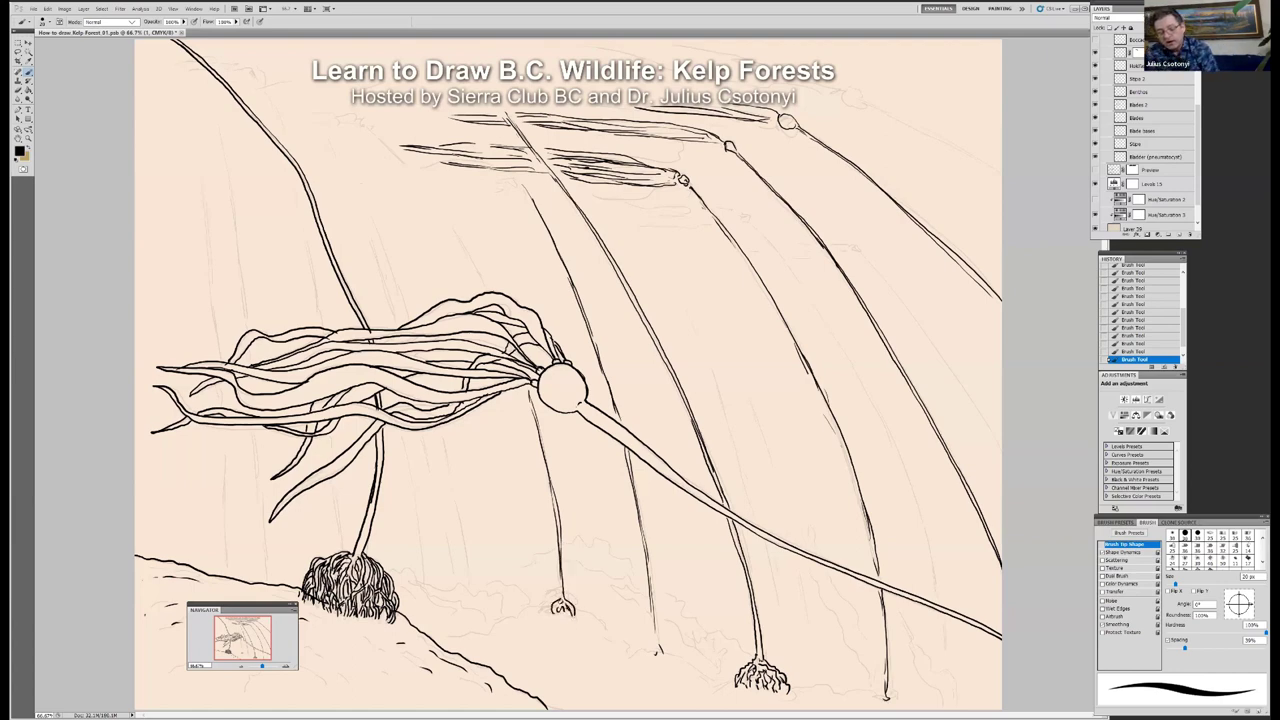
pyautogui.moveTo(558, 600); pyautogui.dragTo(728, 686)
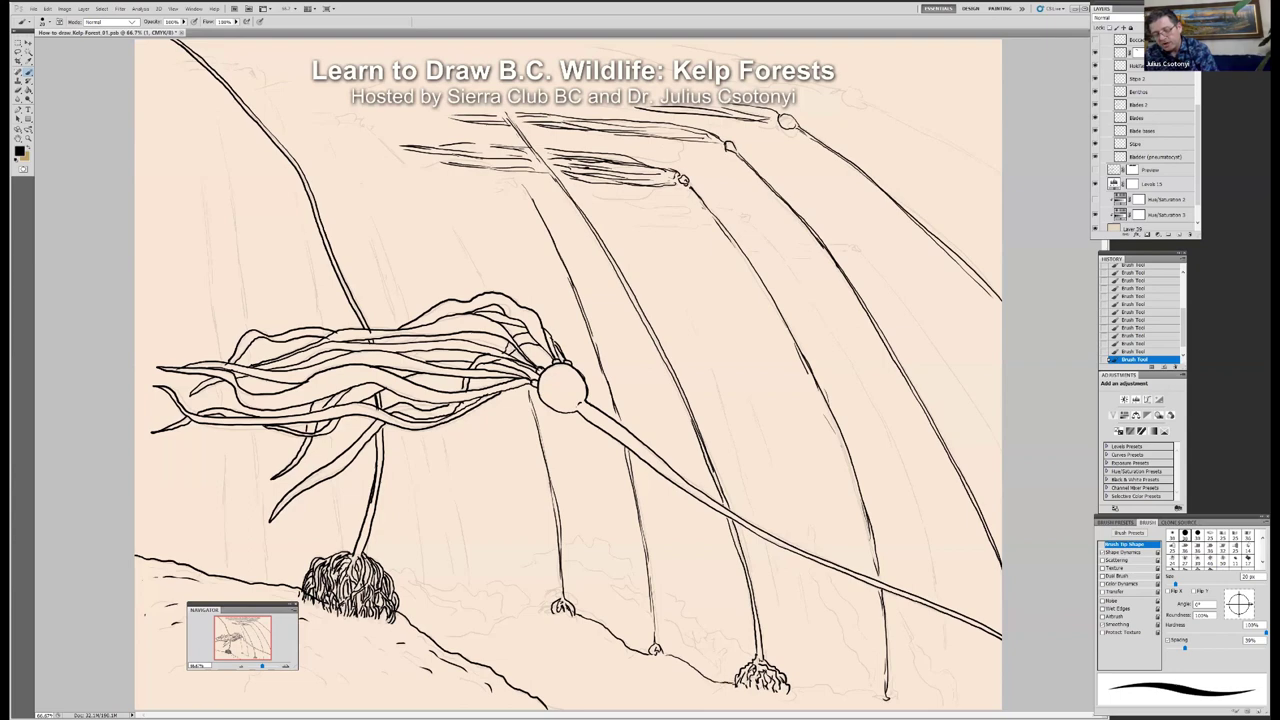
pyautogui.moveTo(653, 630); pyautogui.dragTo(656, 642)
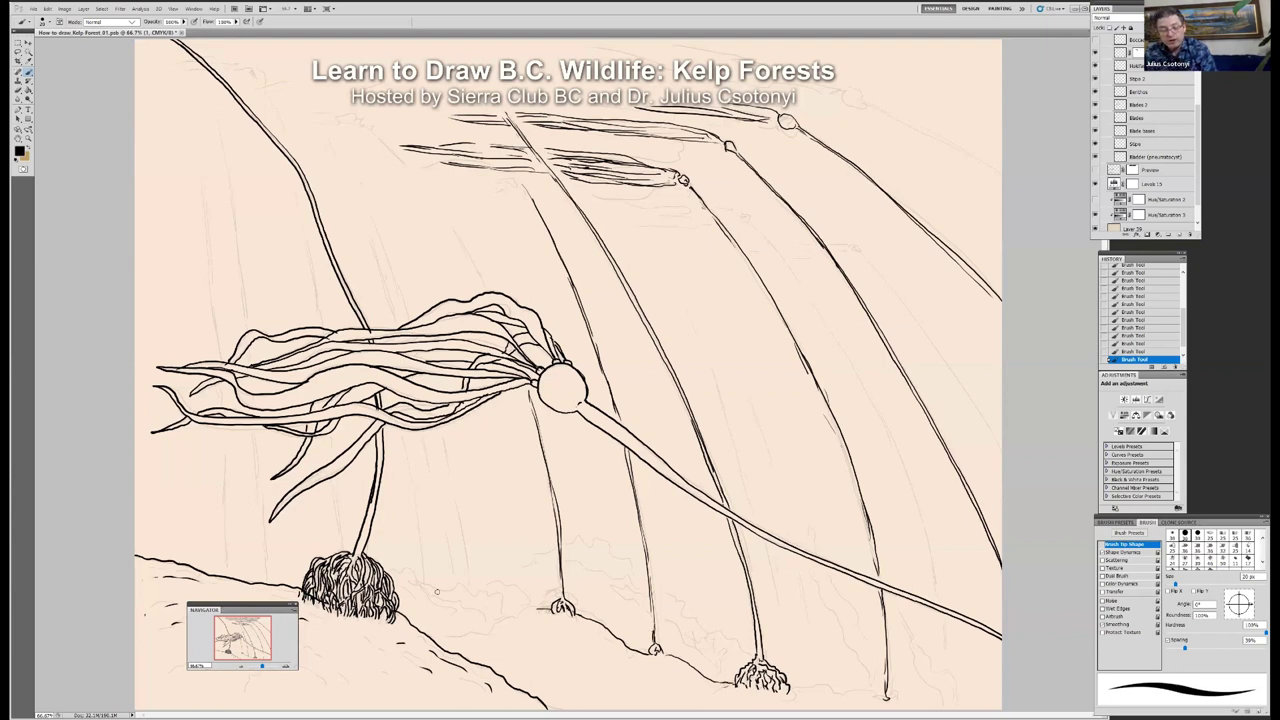
pyautogui.moveTo(500, 618); pyautogui.dragTo(428, 631)
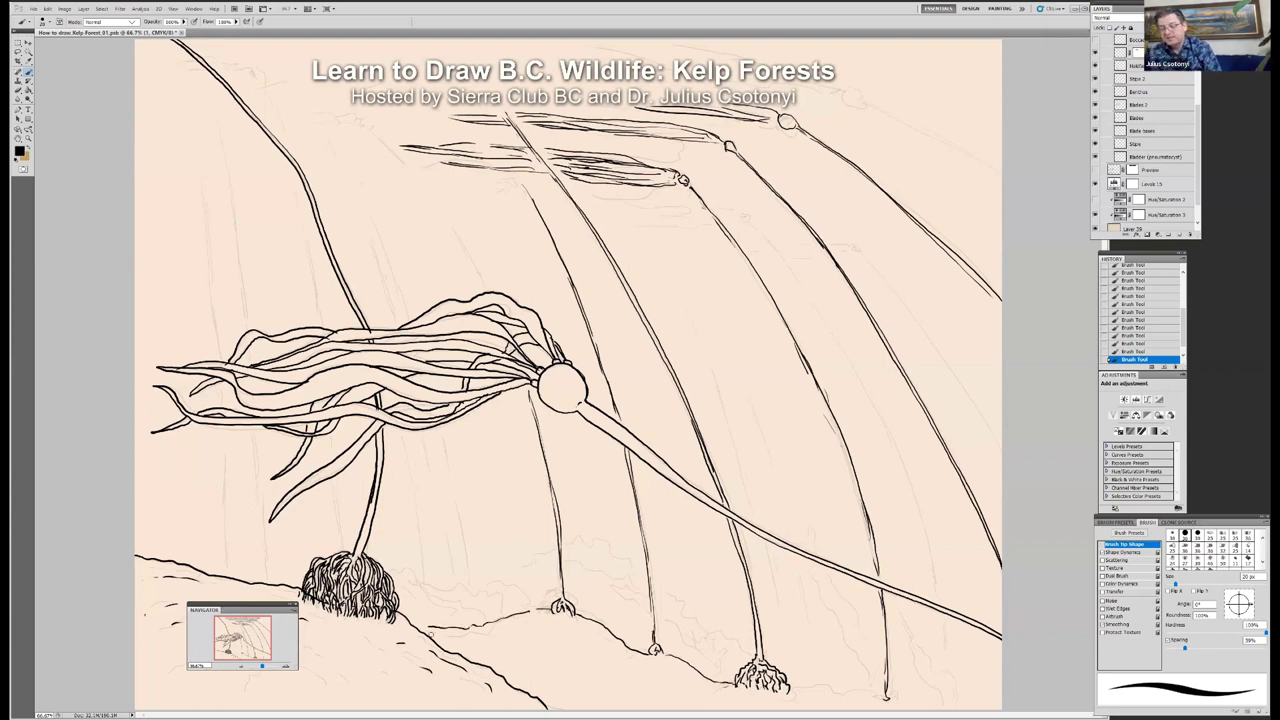
pyautogui.moveTo(790, 688); pyautogui.dragTo(882, 693)
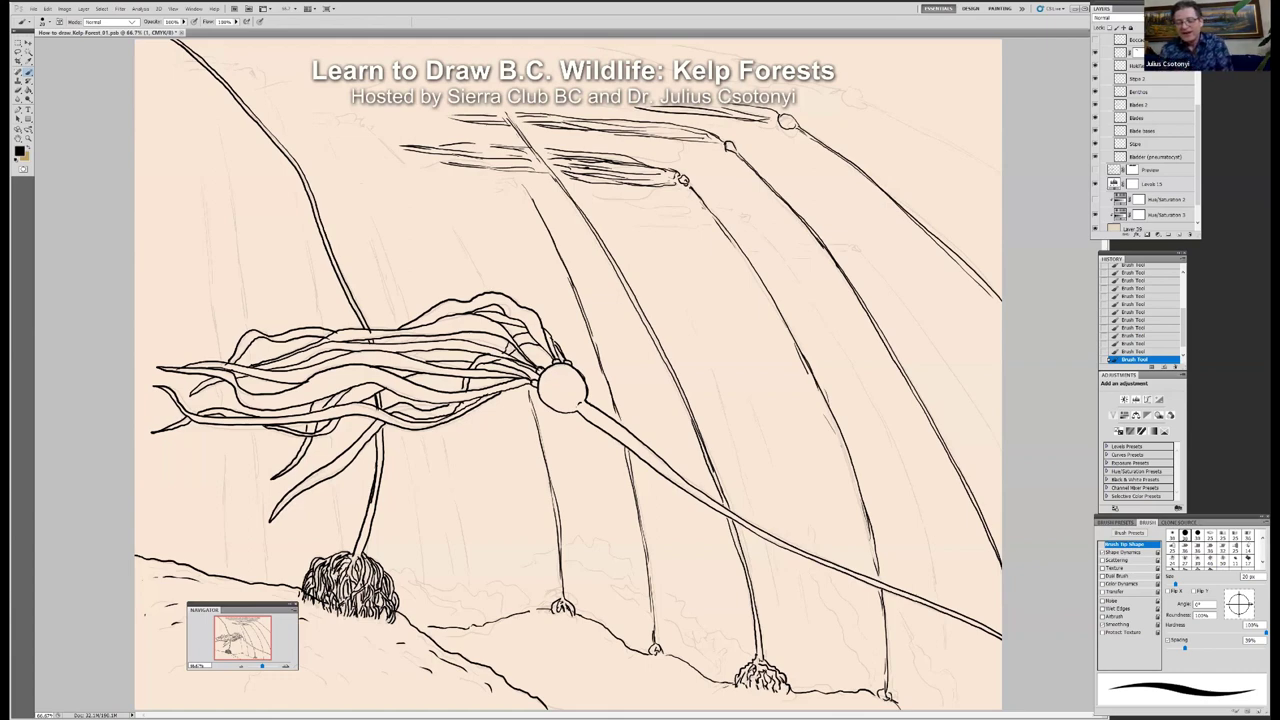
# Step: Trace the small distant kelp above the main blades, with its stem, tiny bladder and blades trailing left across the second stipe
pyautogui.moveTo(481, 287)
pyautogui.mouseDown()
pyautogui.moveTo(372, 136)
pyautogui.moveTo(323, 117)
pyautogui.moveTo(284, 121)
pyautogui.mouseUp()
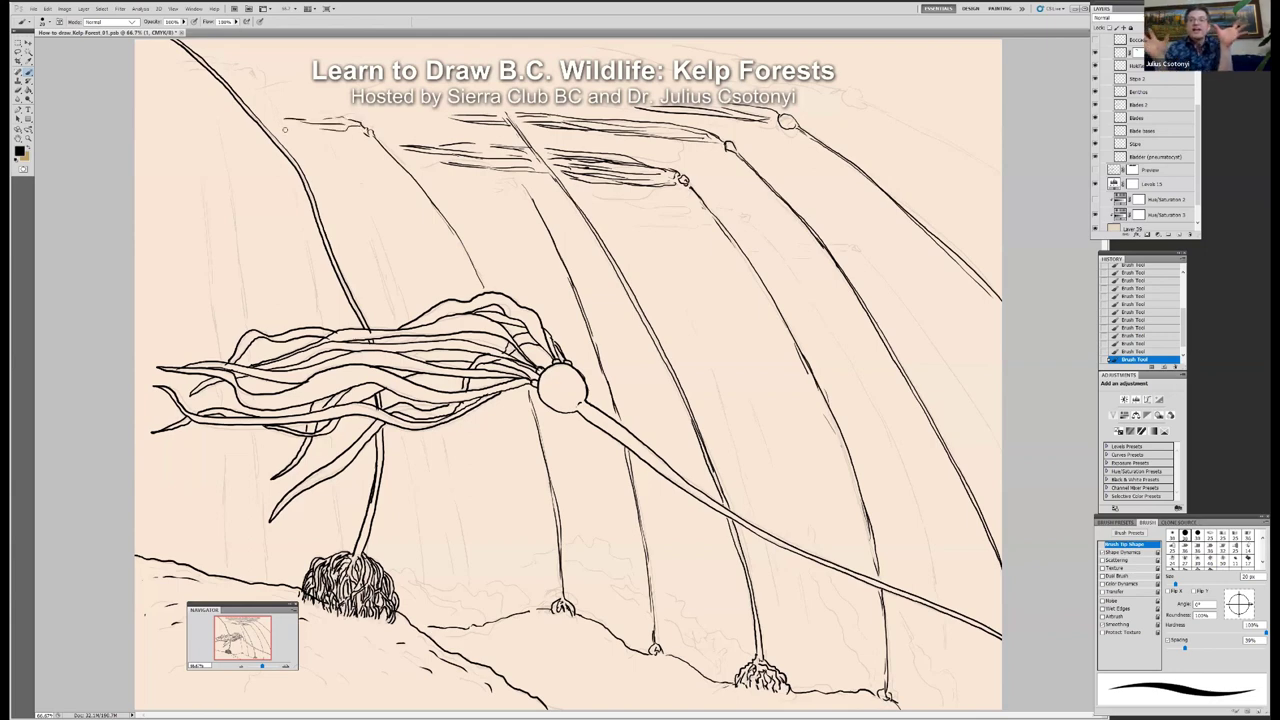
pyautogui.moveTo(362, 133); pyautogui.dragTo(270, 119)
pyautogui.moveTo(193, 116)
pyautogui.mouseDown()
pyautogui.moveTo(248, 122)
pyautogui.moveTo(202, 118)
pyautogui.mouseUp()
pyautogui.moveTo(288, 117); pyautogui.dragTo(256, 117)
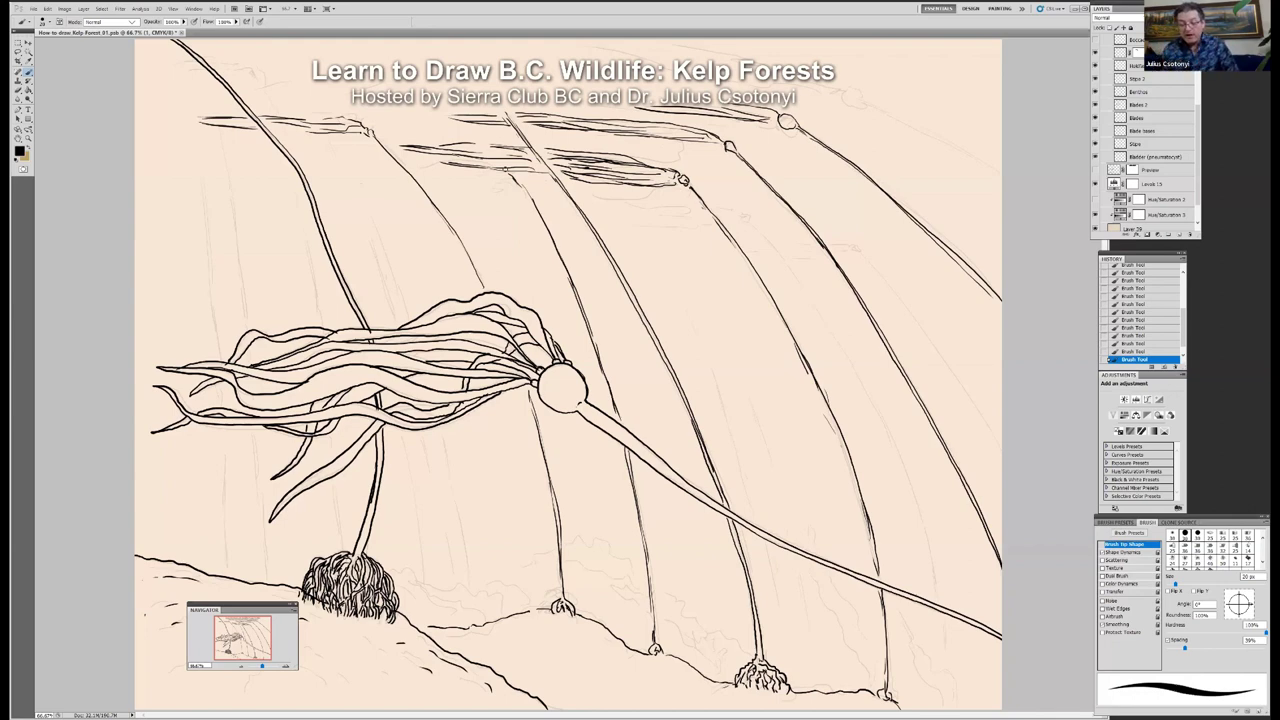
# Step: Trace the thin distant kelp stems crossing behind the main bull kelp's blades, between the second stipe and the small distant kelp
pyautogui.moveTo(357, 192); pyautogui.dragTo(405, 318)
pyautogui.moveTo(440, 448); pyautogui.dragTo(462, 584)
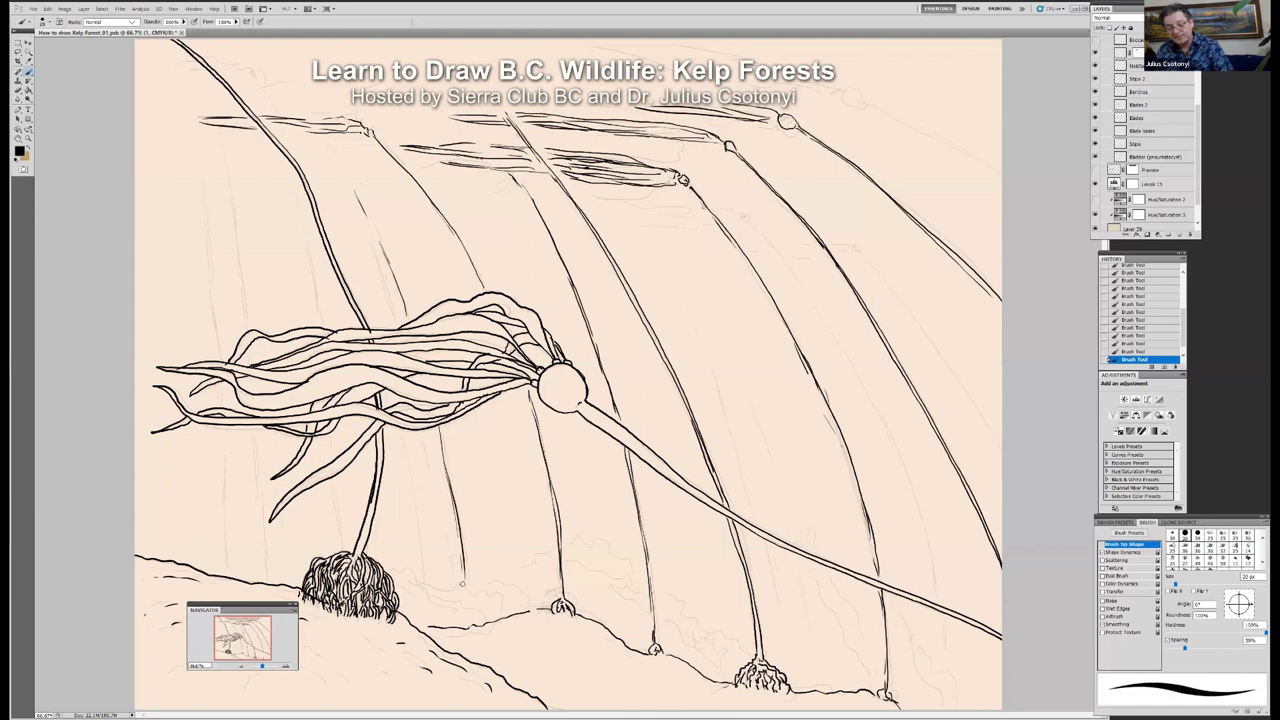
pyautogui.moveTo(419, 438); pyautogui.dragTo(446, 572)
pyautogui.moveTo(396, 324); pyautogui.dragTo(321, 167)
pyautogui.moveTo(352, 230); pyautogui.dragTo(302, 128)
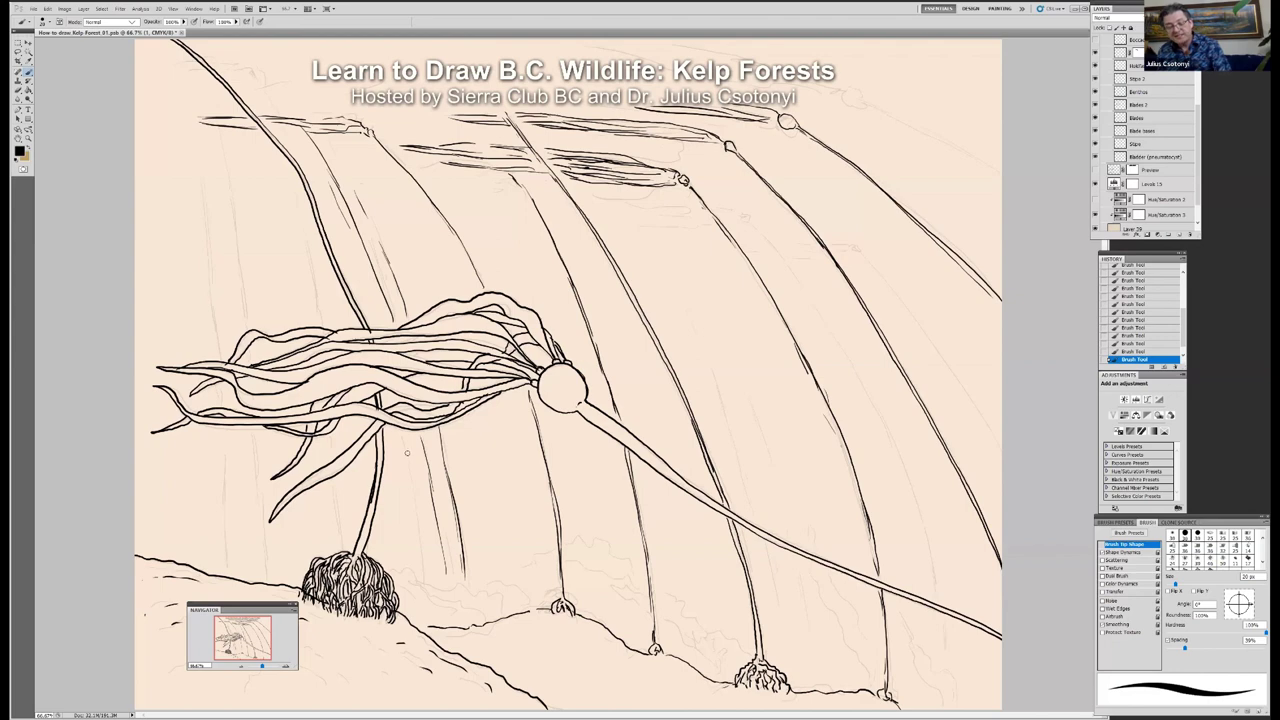
pyautogui.moveTo(398, 430); pyautogui.dragTo(428, 578)
pyautogui.moveTo(408, 484); pyautogui.dragTo(434, 598)
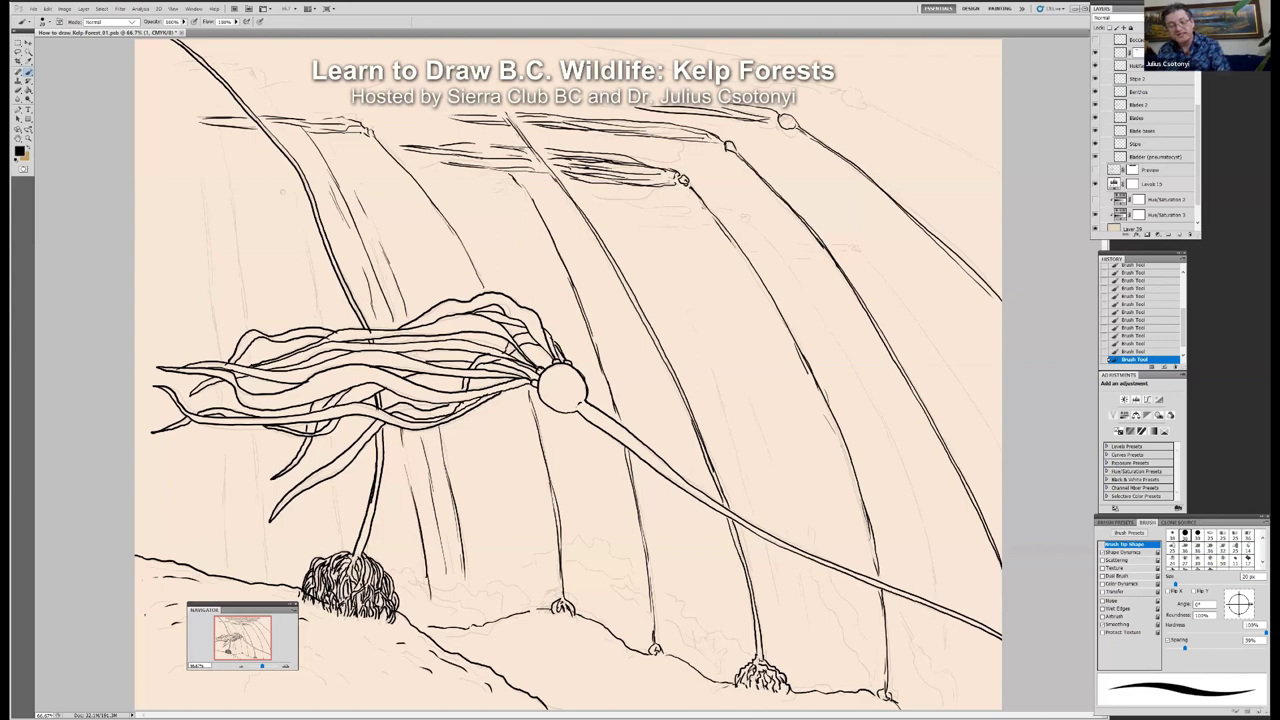
# Step: Trace the faint distant stems on the left side of the scene, continuing each one above and below the main blades
pyautogui.moveTo(282, 188); pyautogui.dragTo(316, 318)
pyautogui.moveTo(292, 226); pyautogui.dragTo(318, 326)
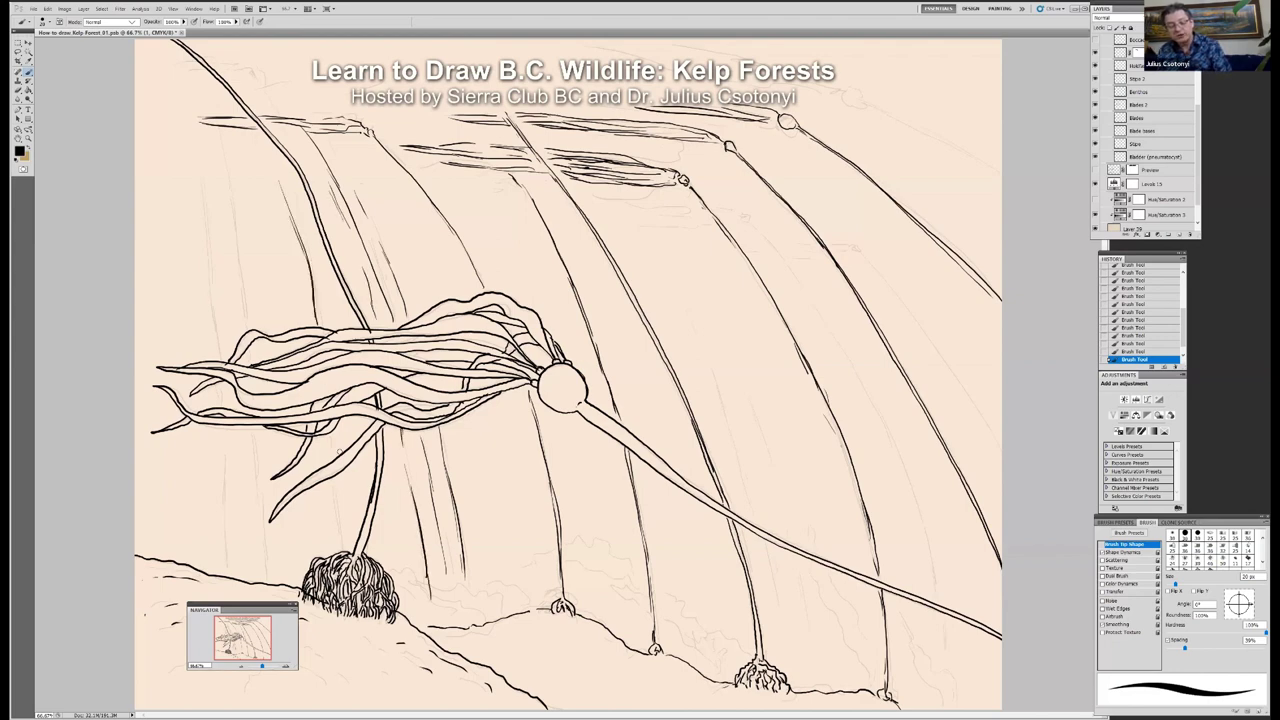
pyautogui.moveTo(332, 436); pyautogui.dragTo(338, 552)
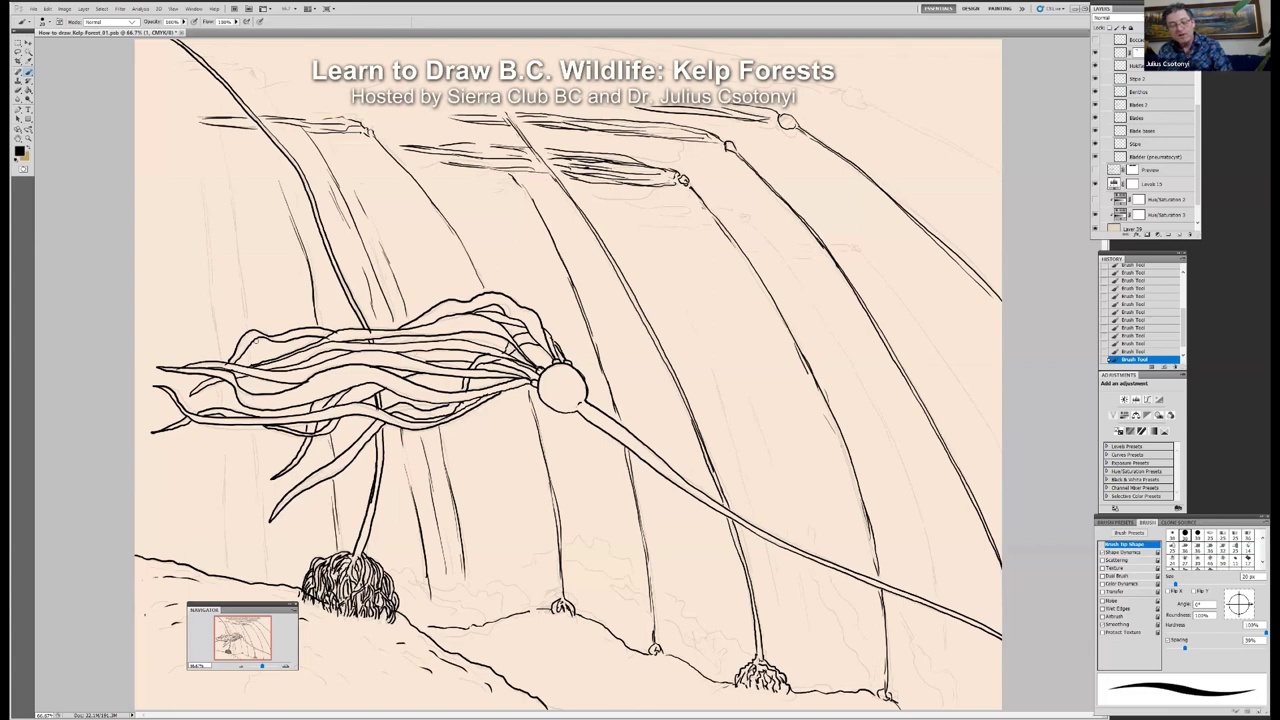
pyautogui.moveTo(202, 117); pyautogui.dragTo(246, 310)
pyautogui.moveTo(261, 490); pyautogui.dragTo(268, 574)
pyautogui.moveTo(250, 433); pyautogui.dragTo(266, 506)
pyautogui.moveTo(202, 271); pyautogui.dragTo(214, 336)
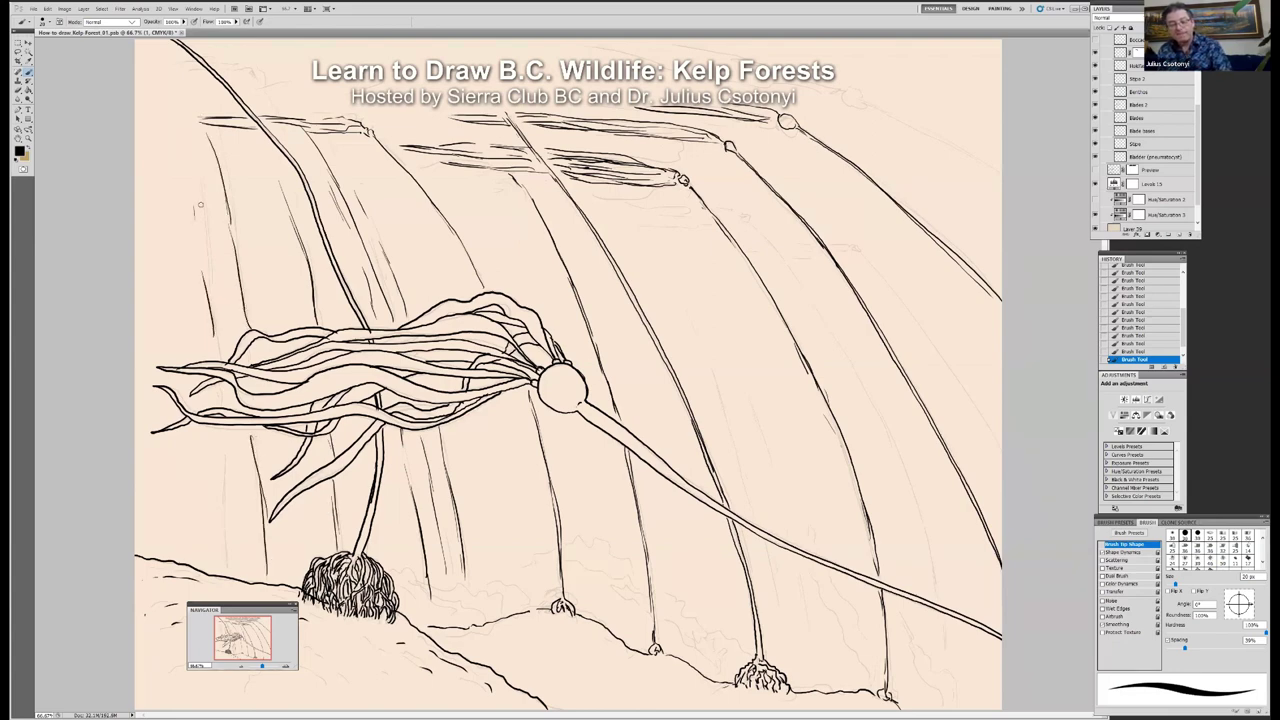
pyautogui.moveTo(198, 227); pyautogui.dragTo(208, 326)
pyautogui.moveTo(220, 432)
pyautogui.mouseDown()
pyautogui.moveTo(226, 564)
pyautogui.moveTo(222, 512)
pyautogui.mouseUp()
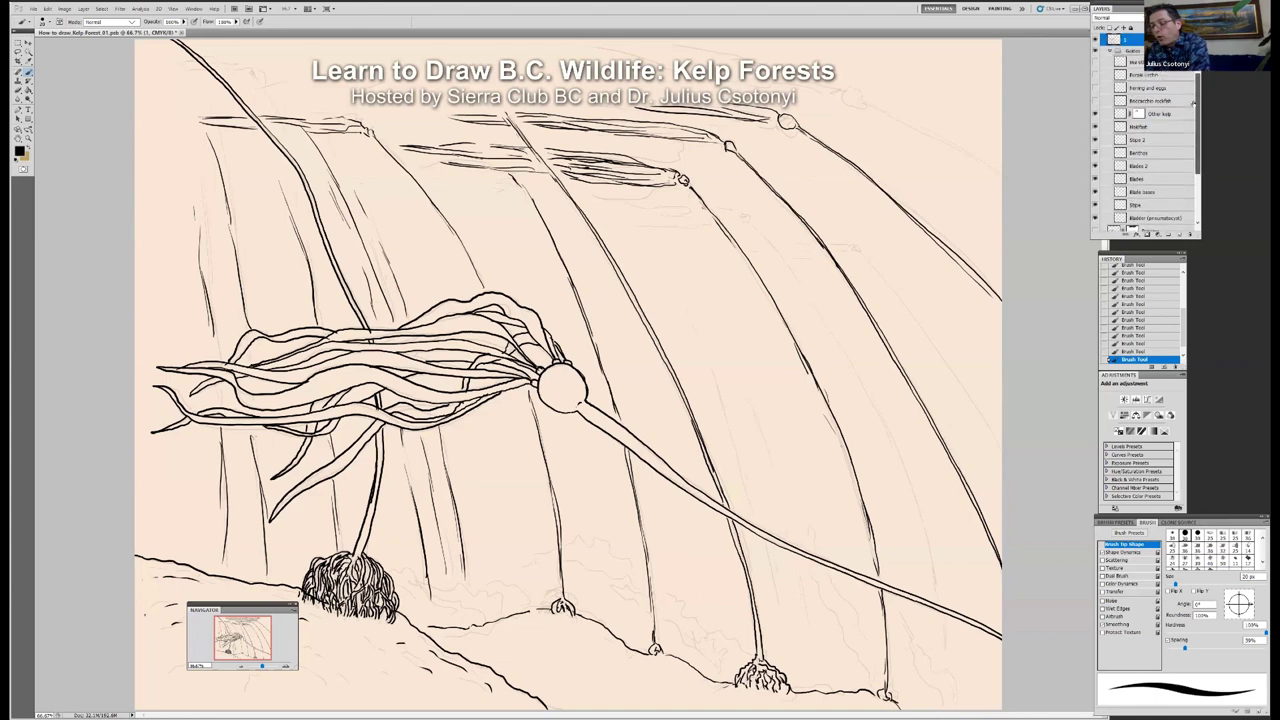
# Step: Trace two small distant kelps between the large background stems on the right, with thin stems, tiny bladders and short trailing blades
pyautogui.scroll(3, 1193, 103)
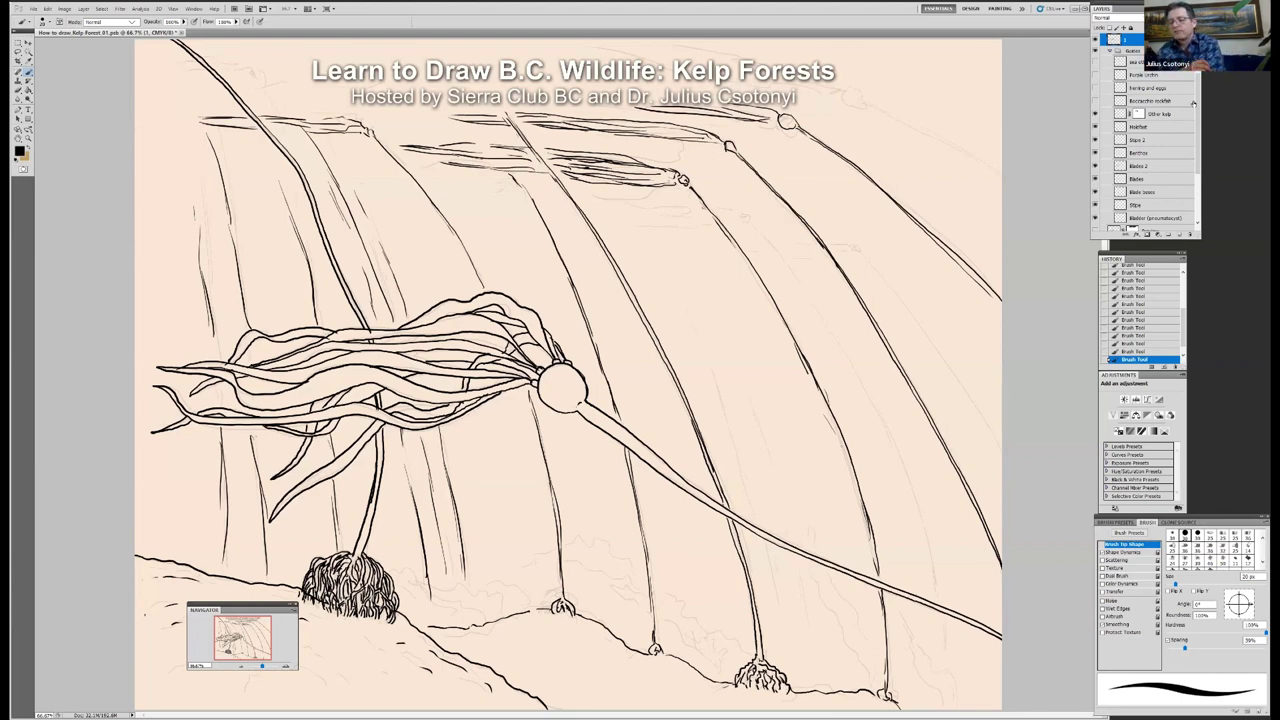
pyautogui.moveTo(855, 246)
pyautogui.mouseDown()
pyautogui.moveTo(838, 242)
pyautogui.moveTo(918, 320)
pyautogui.moveTo(985, 445)
pyautogui.mouseUp()
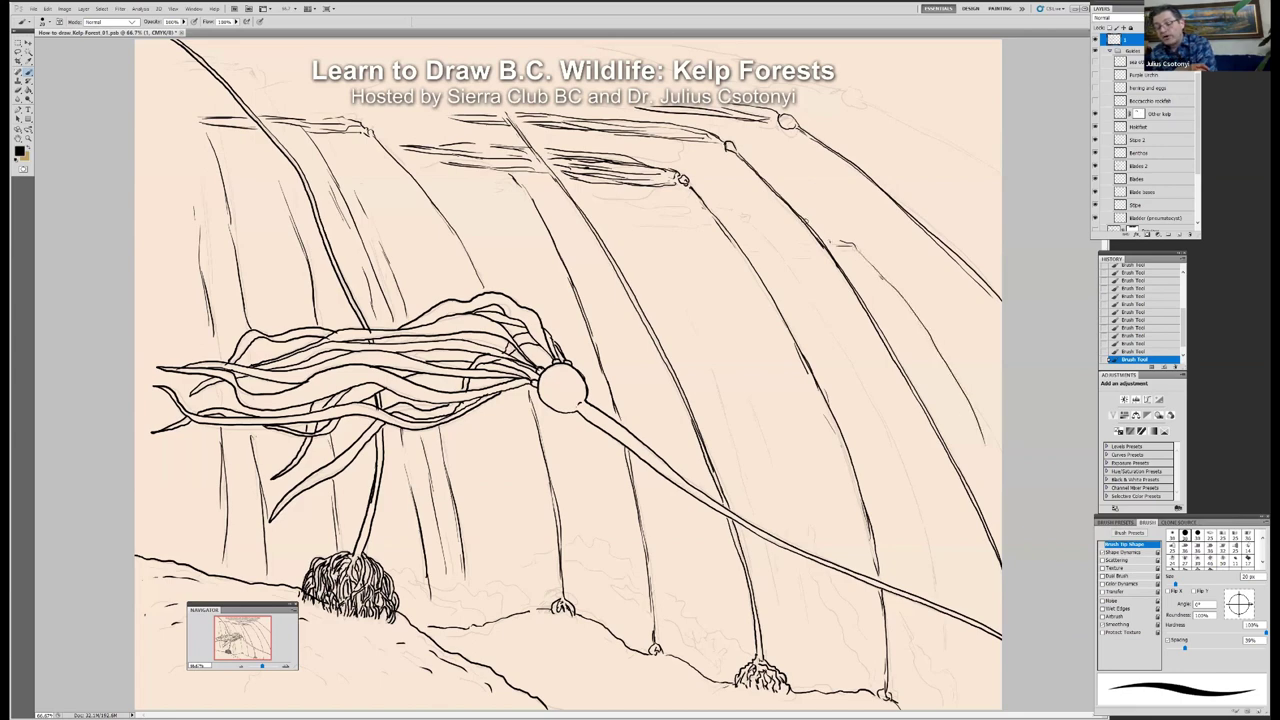
pyautogui.moveTo(814, 238); pyautogui.dragTo(762, 243)
pyautogui.moveTo(824, 252); pyautogui.dragTo(764, 256)
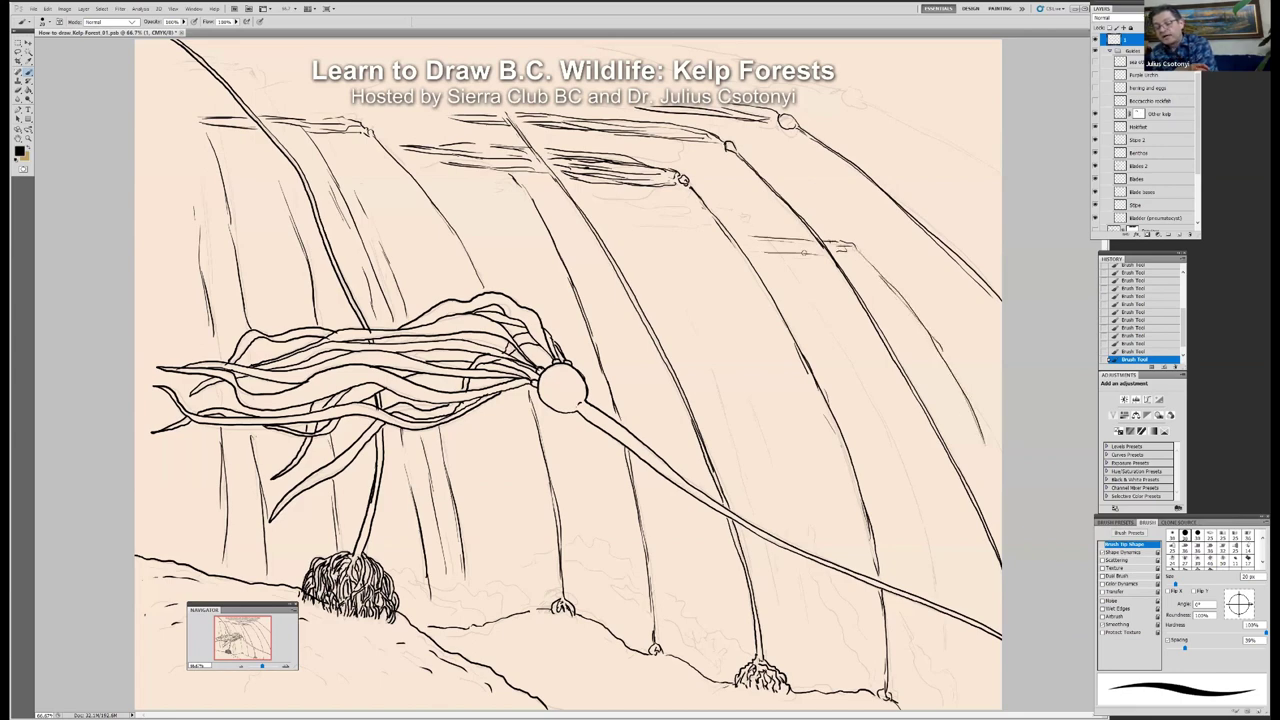
pyautogui.moveTo(884, 428)
pyautogui.mouseDown()
pyautogui.moveTo(750, 220)
pyautogui.moveTo(636, 212)
pyautogui.moveTo(654, 222)
pyautogui.mouseUp()
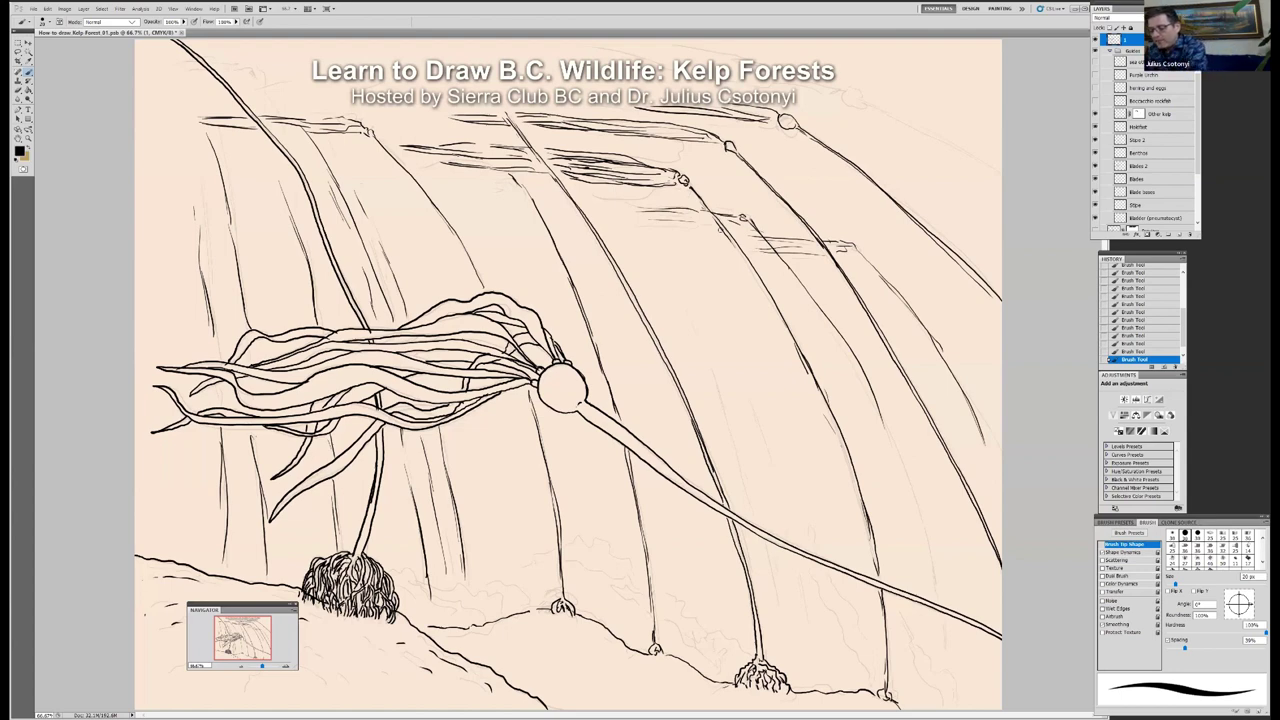
# Step: Show the rockfish guide layer and ink the rockfish in the open water, including its head, eye, fins and tail
pyautogui.click(1094, 101)
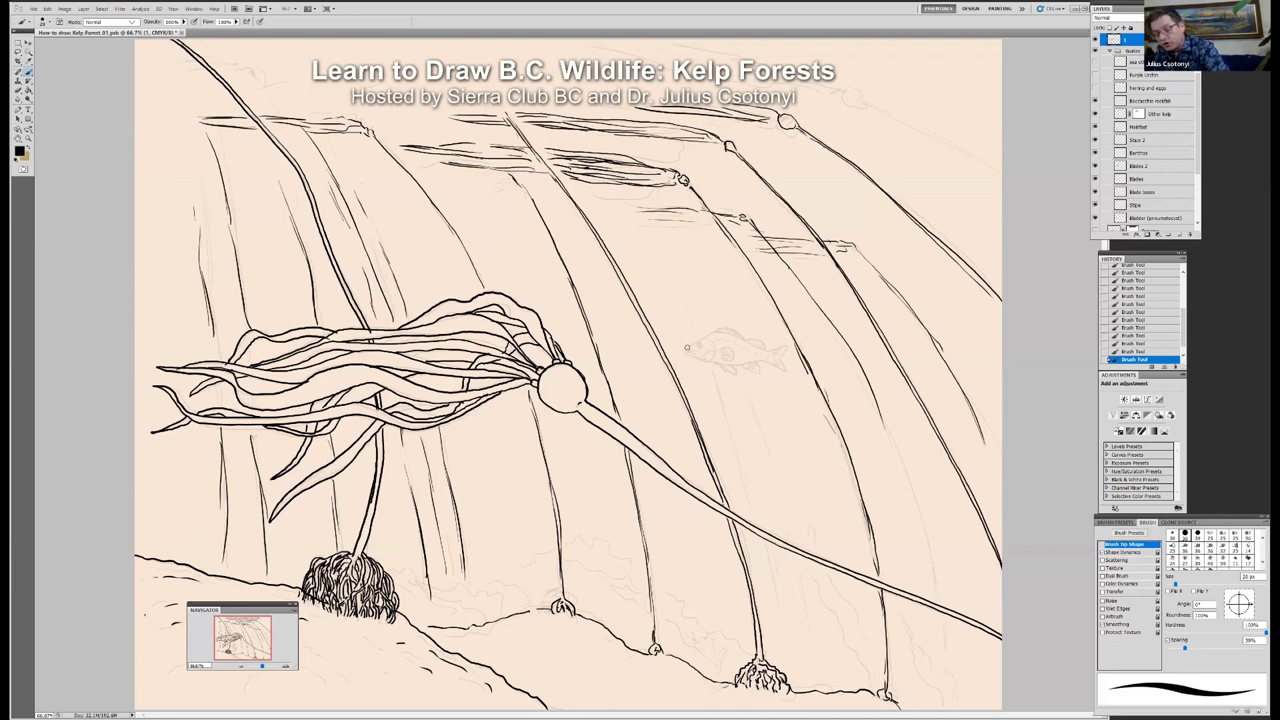
pyautogui.moveTo(687, 347)
pyautogui.mouseDown()
pyautogui.moveTo(720, 332)
pyautogui.moveTo(776, 354)
pyautogui.mouseUp()
pyautogui.moveTo(683, 347)
pyautogui.mouseDown()
pyautogui.moveTo(726, 367)
pyautogui.moveTo(762, 360)
pyautogui.moveTo(688, 356)
pyautogui.moveTo(693, 346)
pyautogui.moveTo(705, 365)
pyautogui.moveTo(733, 360)
pyautogui.mouseUp()
pyautogui.moveTo(720, 349)
pyautogui.mouseDown()
pyautogui.moveTo(734, 362)
pyautogui.moveTo(730, 328)
pyautogui.moveTo(788, 358)
pyautogui.moveTo(760, 375)
pyautogui.mouseUp()
pyautogui.moveTo(757, 364)
pyautogui.mouseDown()
pyautogui.moveTo(720, 376)
pyautogui.moveTo(736, 346)
pyautogui.moveTo(760, 356)
pyautogui.mouseUp()
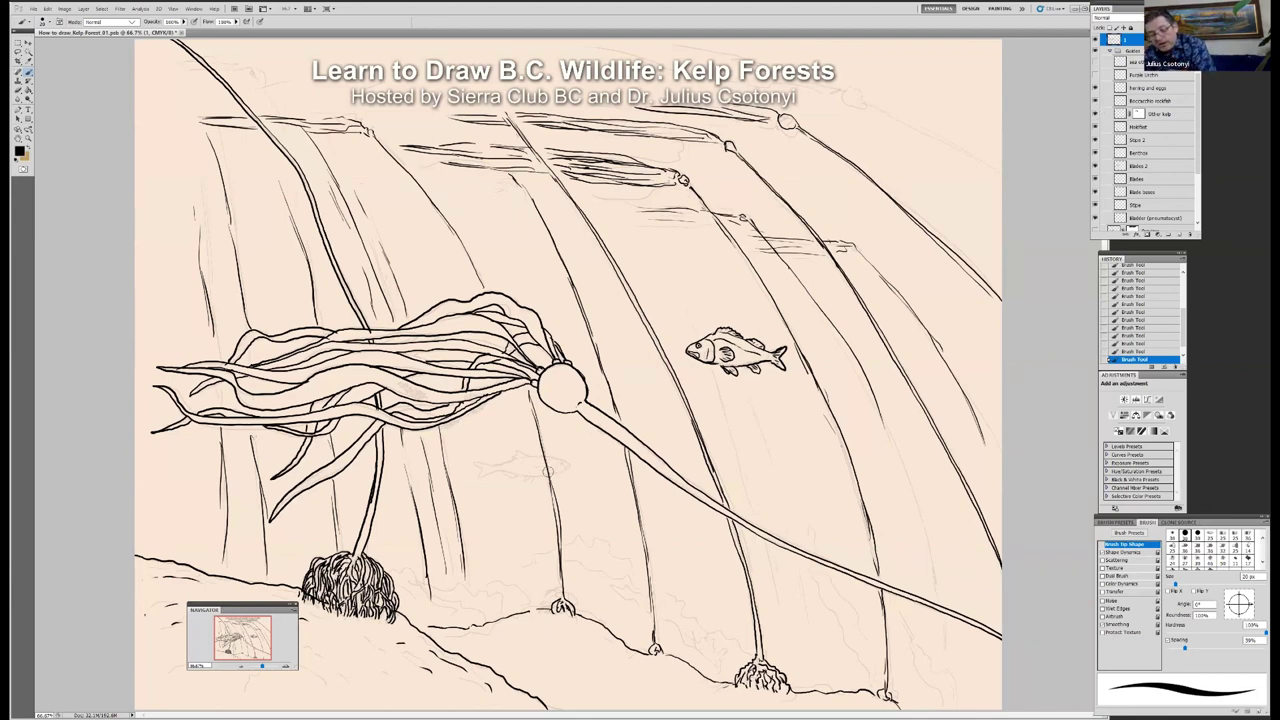
# Step: Ink the small herring below the main kelp's bladder, with its body outline, fins, forked tail and eye
pyautogui.moveTo(548, 472)
pyautogui.mouseDown()
pyautogui.moveTo(540, 458)
pyautogui.moveTo(560, 458)
pyautogui.moveTo(510, 450)
pyautogui.moveTo(518, 464)
pyautogui.moveTo(472, 474)
pyautogui.moveTo(572, 464)
pyautogui.moveTo(526, 478)
pyautogui.mouseUp()
pyautogui.press('b')
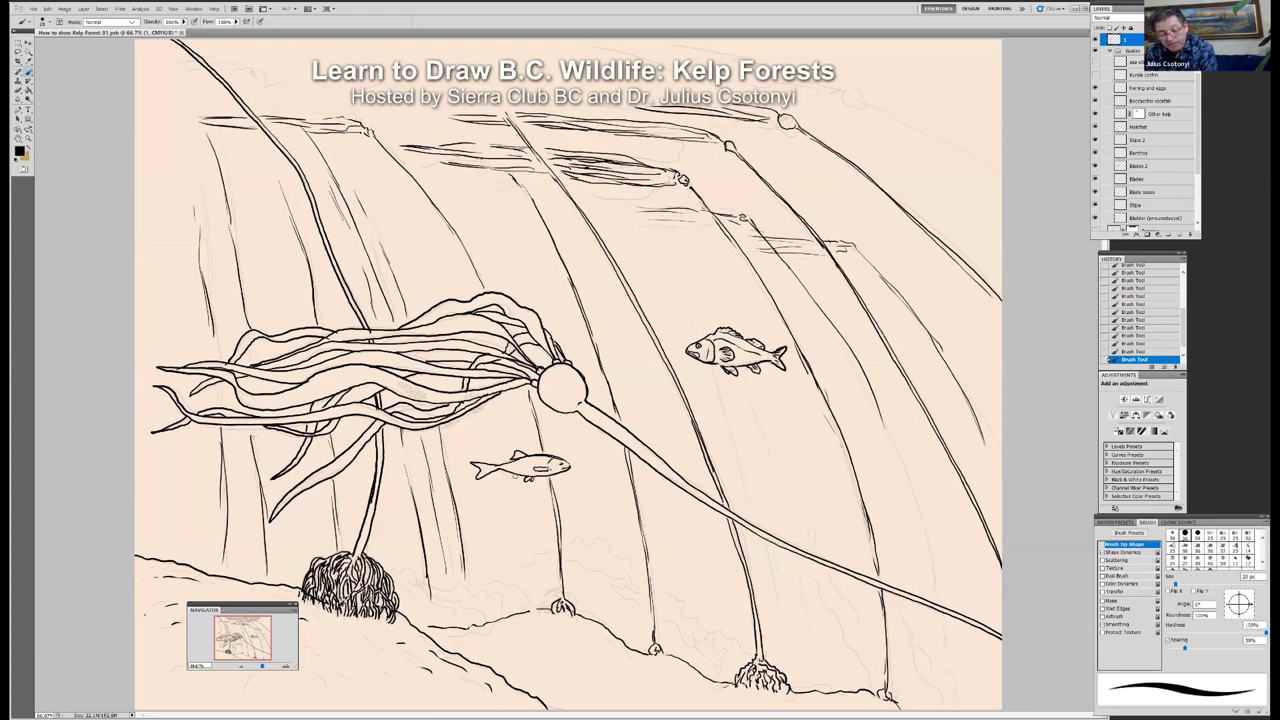
pyautogui.moveTo(512, 476)
pyautogui.mouseDown()
pyautogui.moveTo(500, 472)
pyautogui.moveTo(560, 466)
pyautogui.mouseUp()
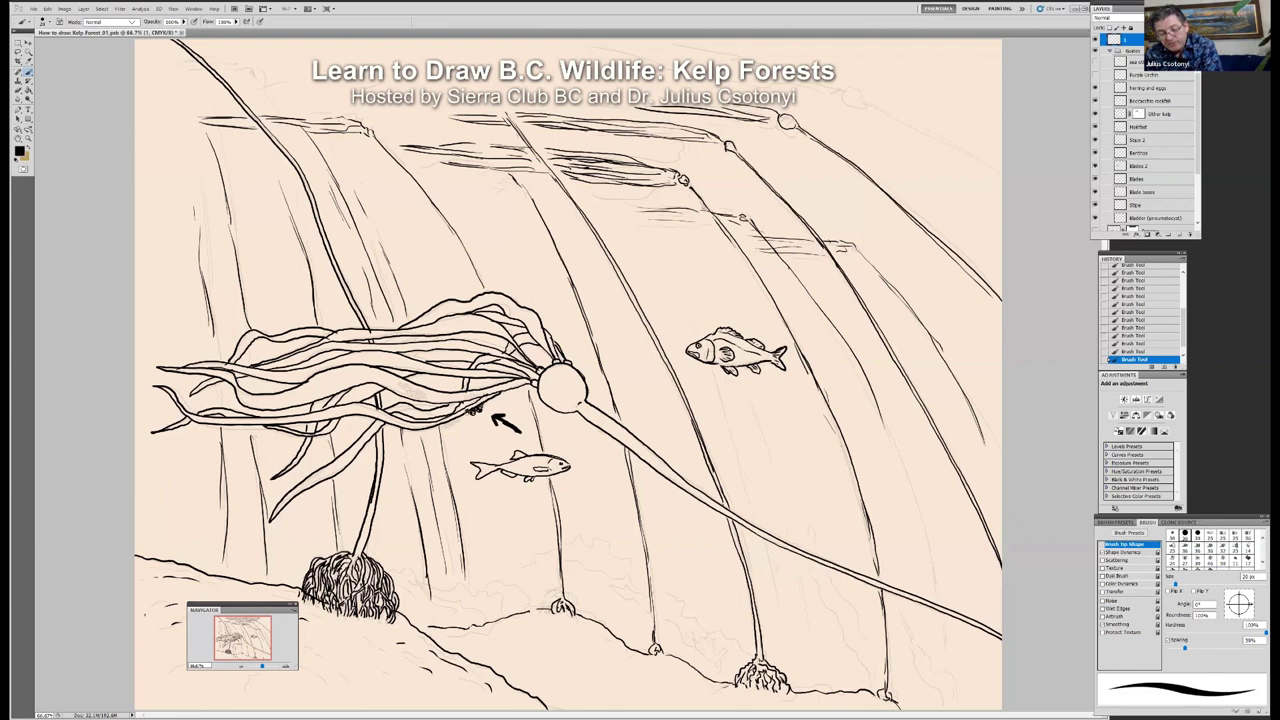
# Step: Draw a cluster of tiny herring eggs on the blade just left of the arrow
pyautogui.moveTo(463, 415); pyautogui.dragTo(469, 410)
pyautogui.click(477, 396)
pyautogui.click(470, 397)
pyautogui.click(468, 400)
pyautogui.click(467, 399)
# Step: Dot a second cluster of tiny herring eggs onto the middle of the main kelp's blades, left of the first cluster
pyautogui.moveTo(423, 397); pyautogui.dragTo(419, 395)
pyautogui.click(414, 391)
pyautogui.click(411, 391)
pyautogui.click(410, 393)
pyautogui.click(411, 388)
pyautogui.click(407, 391)
pyautogui.click(404, 390)
pyautogui.click(405, 386)
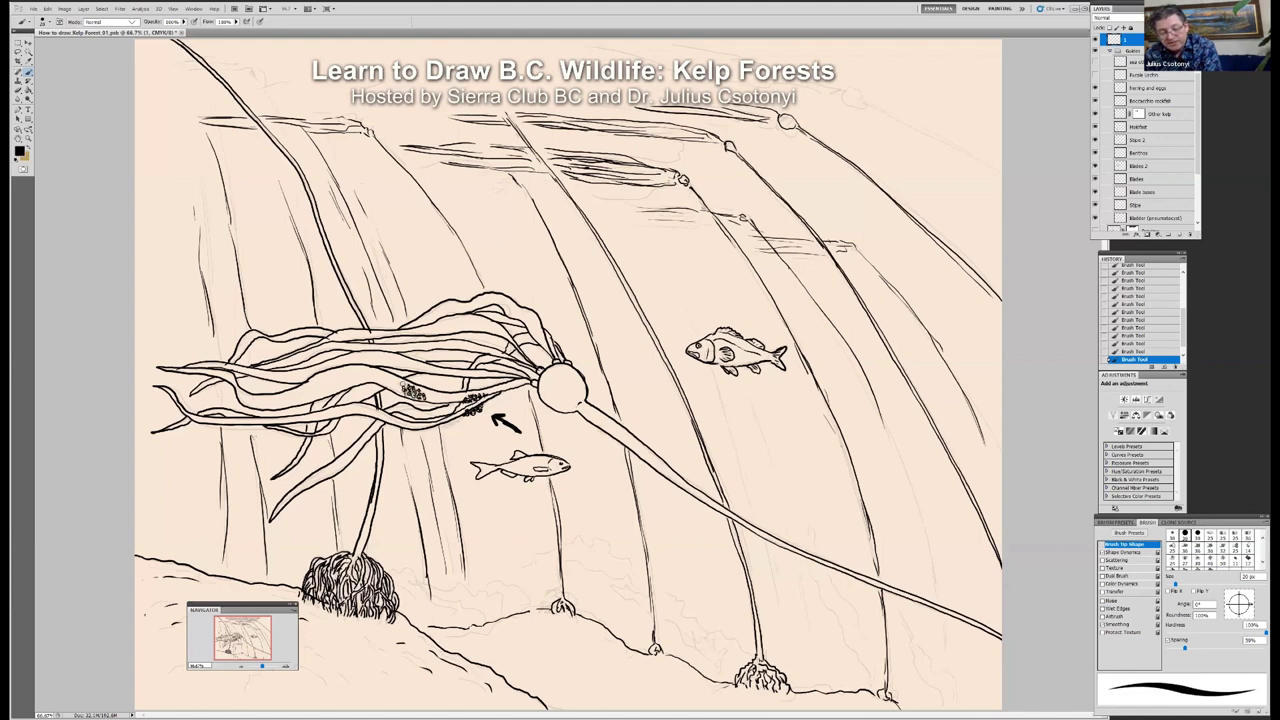
pyautogui.click(402, 384)
pyautogui.click(399, 387)
pyautogui.click(398, 386)
pyautogui.click(409, 393)
pyautogui.click(415, 396)
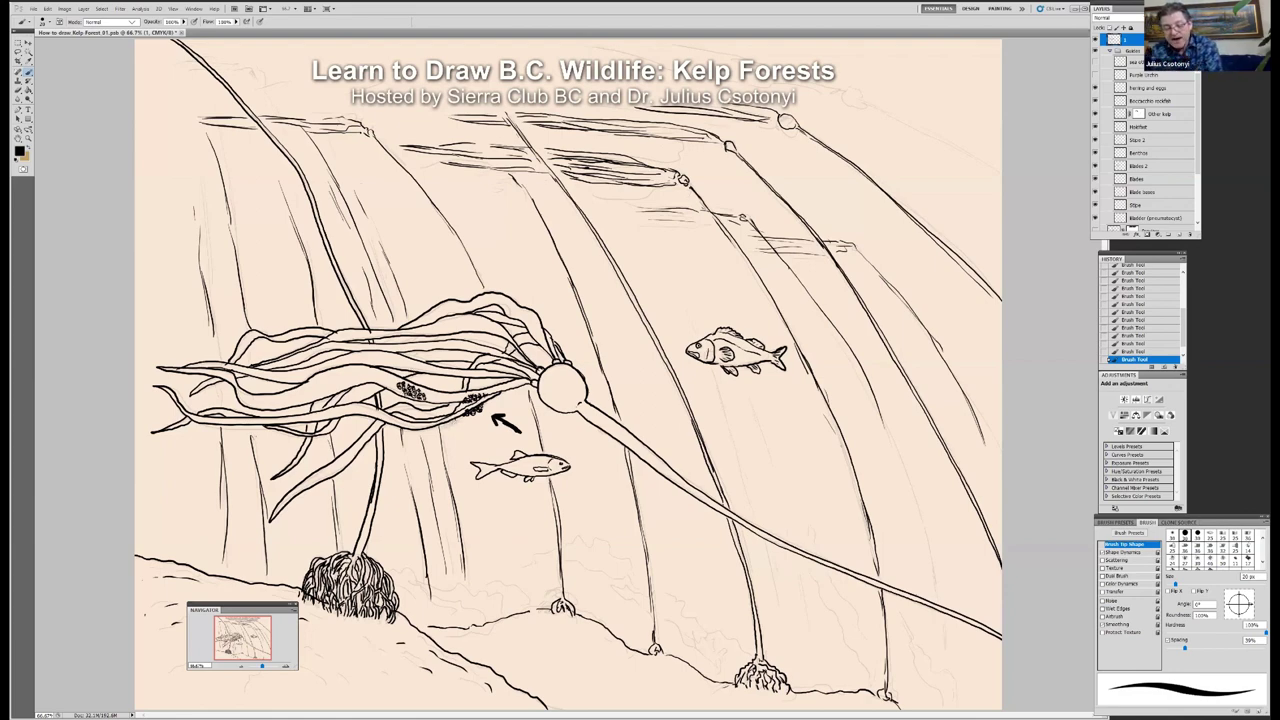
# Step: Add a row of tiny herring eggs along the underside of the lowest blade beneath the first egg cluster
pyautogui.click(449, 423)
pyautogui.click(447, 425)
pyautogui.click(444, 426)
pyautogui.click(441, 427)
pyautogui.click(436, 428)
pyautogui.click(432, 430)
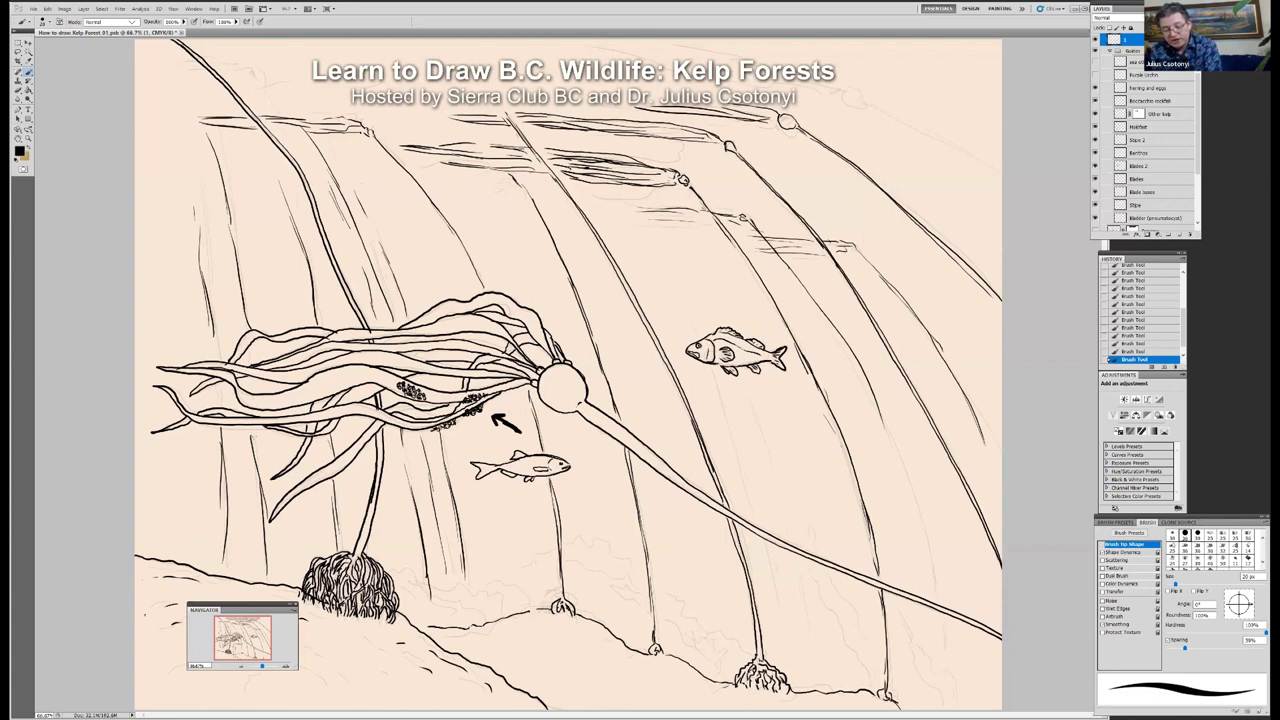
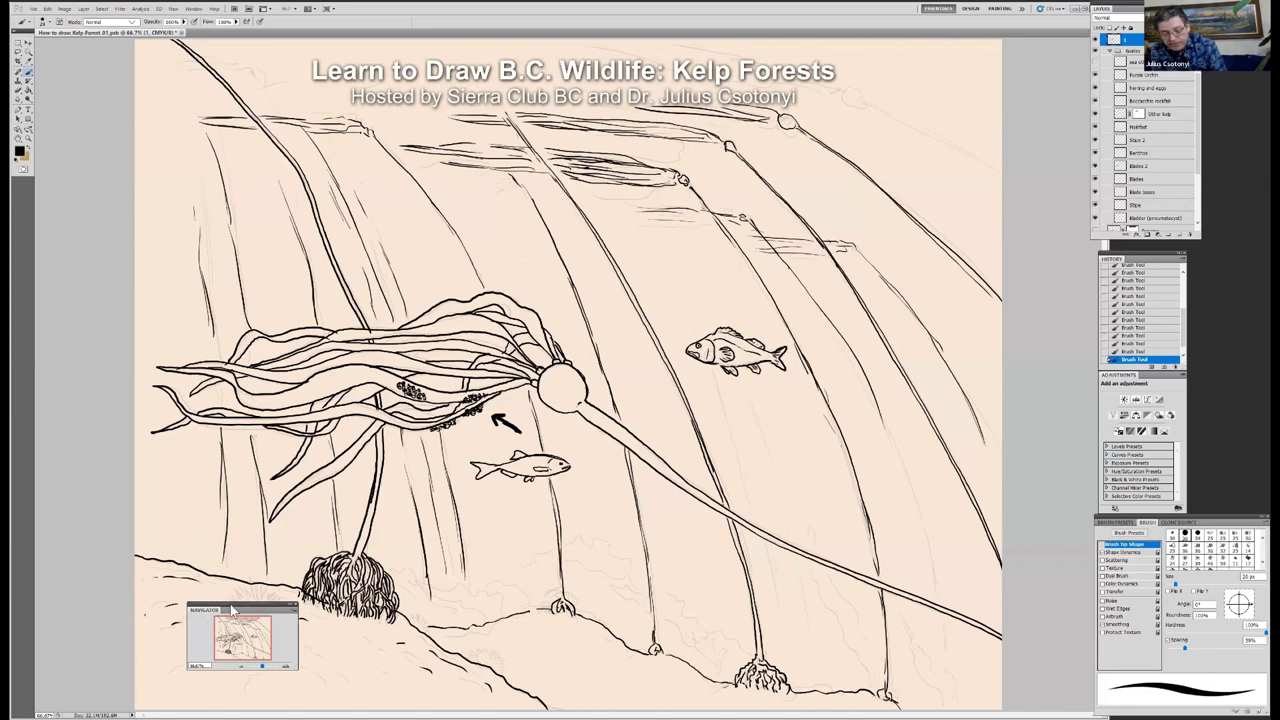
# Step: Ink the large spiny purple urchin beside the main holdfast and the two smaller urchins along the seafloor slope to its right
pyautogui.moveTo(240, 609); pyautogui.dragTo(693, 565)
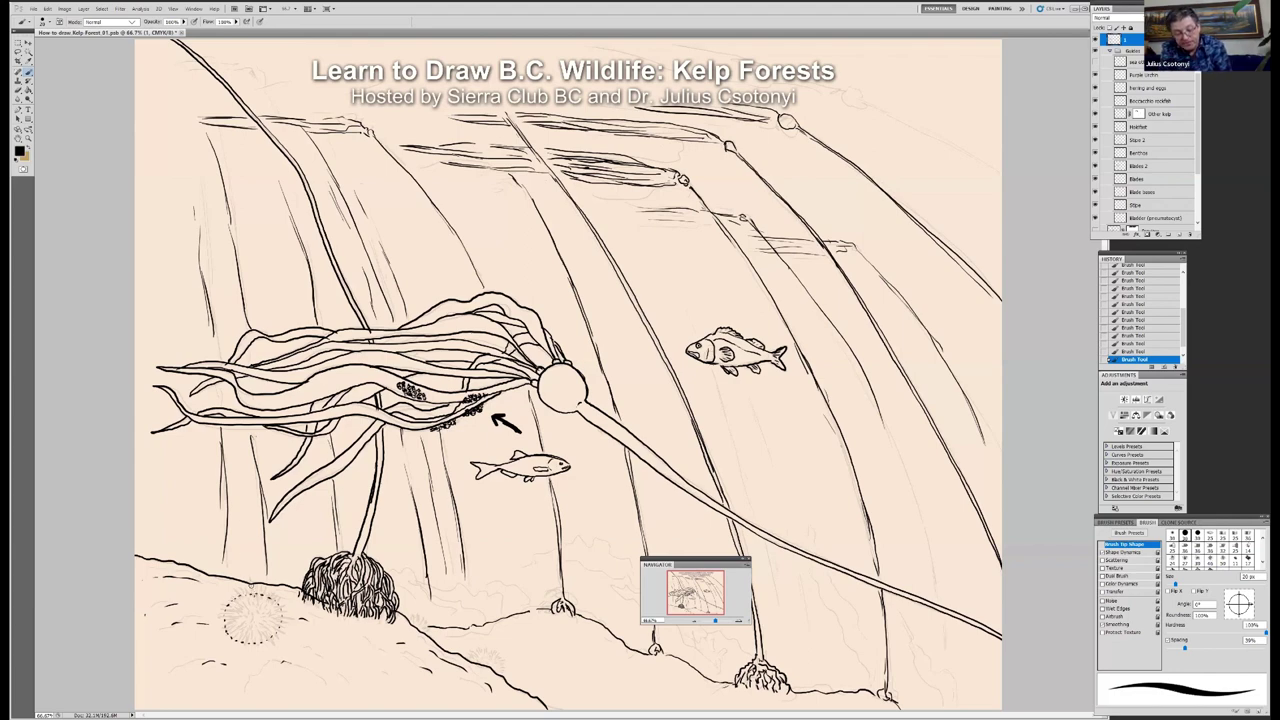
pyautogui.moveTo(250, 600)
pyautogui.mouseDown()
pyautogui.moveTo(254, 585)
pyautogui.moveTo(276, 591)
pyautogui.moveTo(286, 627)
pyautogui.moveTo(276, 633)
pyautogui.moveTo(273, 600)
pyautogui.moveTo(240, 593)
pyautogui.mouseUp()
pyautogui.moveTo(262, 636)
pyautogui.mouseDown()
pyautogui.moveTo(254, 652)
pyautogui.moveTo(271, 646)
pyautogui.moveTo(245, 655)
pyautogui.moveTo(220, 634)
pyautogui.mouseUp()
pyautogui.moveTo(232, 621); pyautogui.dragTo(221, 625)
pyautogui.moveTo(232, 613)
pyautogui.mouseDown()
pyautogui.moveTo(218, 619)
pyautogui.moveTo(225, 595)
pyautogui.mouseUp()
pyautogui.moveTo(239, 603)
pyautogui.mouseDown()
pyautogui.moveTo(228, 595)
pyautogui.moveTo(272, 633)
pyautogui.moveTo(248, 645)
pyautogui.moveTo(227, 635)
pyautogui.moveTo(233, 605)
pyautogui.mouseUp()
pyautogui.moveTo(243, 614)
pyautogui.mouseDown()
pyautogui.moveTo(232, 605)
pyautogui.moveTo(266, 624)
pyautogui.moveTo(235, 605)
pyautogui.moveTo(241, 631)
pyautogui.moveTo(233, 605)
pyautogui.mouseUp()
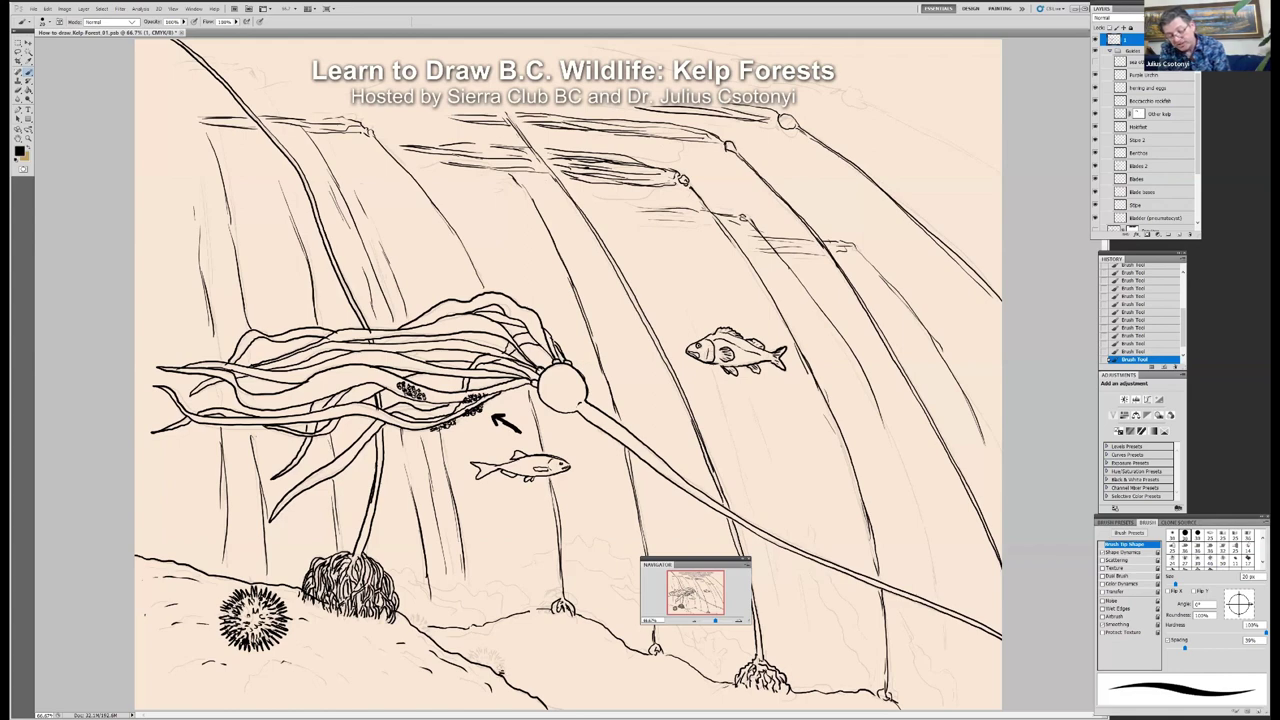
pyautogui.moveTo(497, 649)
pyautogui.mouseDown()
pyautogui.moveTo(467, 655)
pyautogui.moveTo(491, 653)
pyautogui.mouseUp()
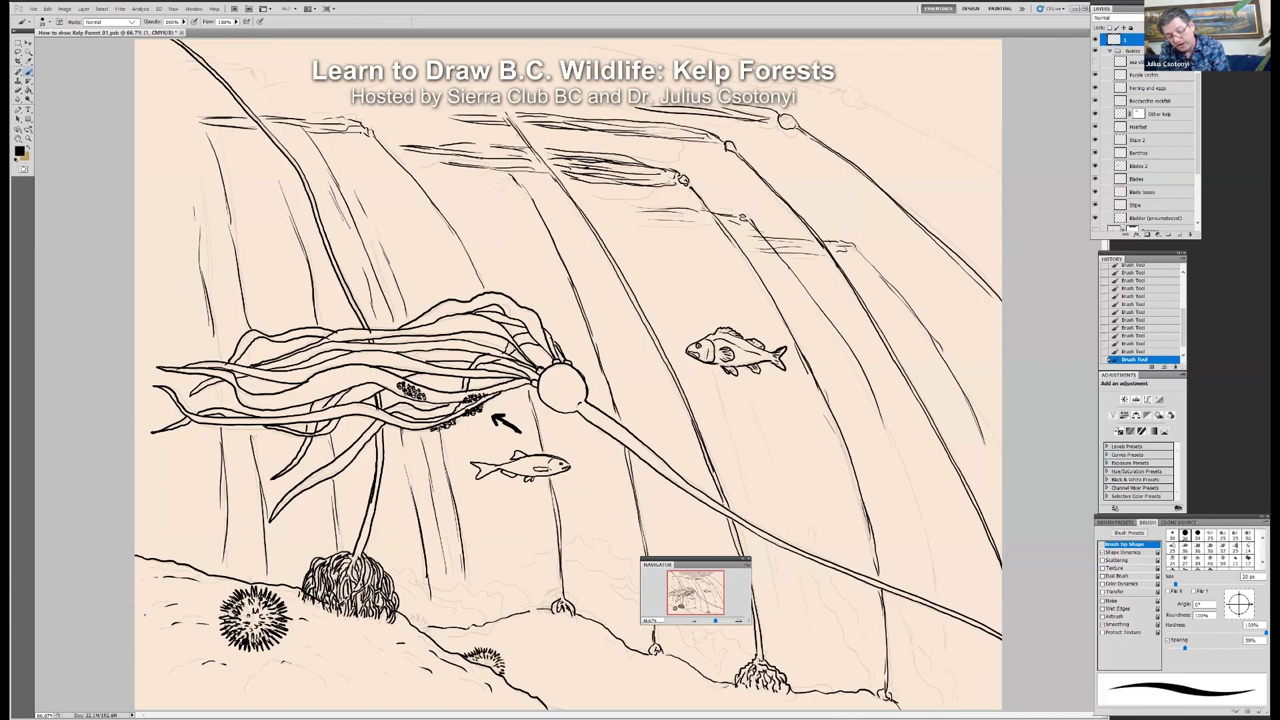
pyautogui.moveTo(428, 634)
pyautogui.mouseDown()
pyautogui.moveTo(414, 613)
pyautogui.moveTo(420, 632)
pyautogui.mouseUp()
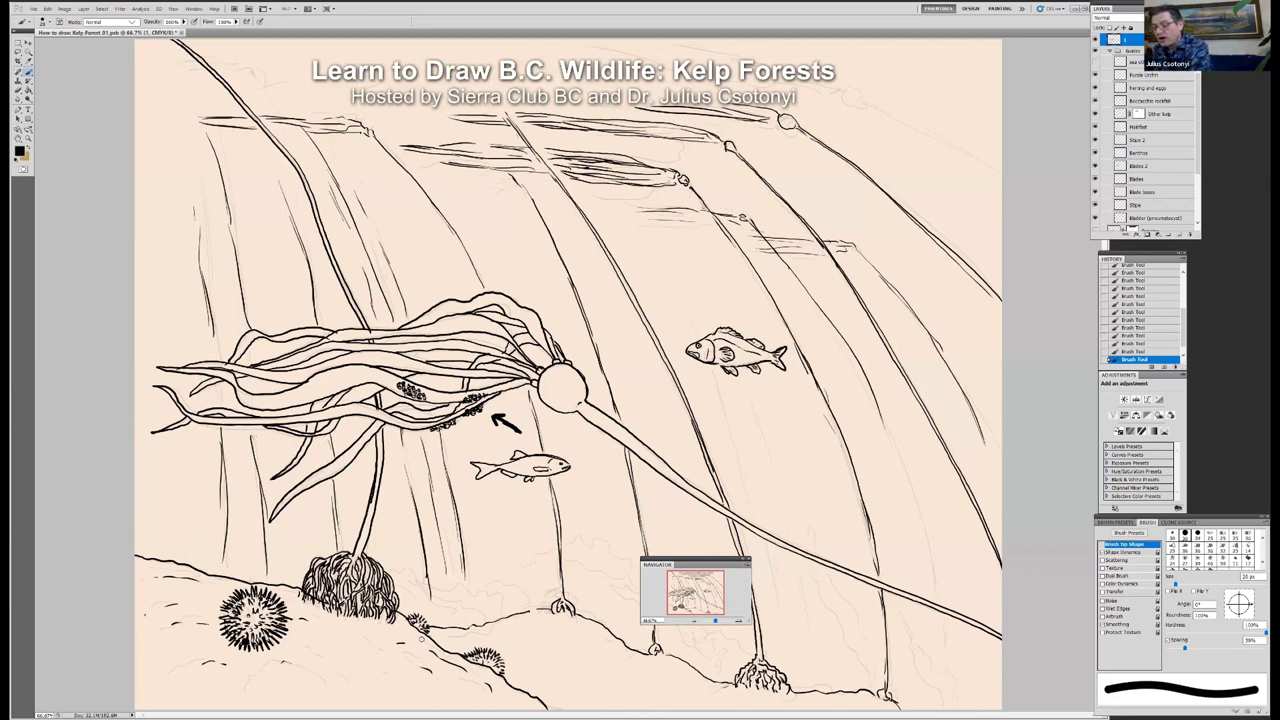
# Step: Show the sea otter guide layer and trace the otter's curved back and belly, erasing the distant kelp stem that crosses its body
pyautogui.click(1094, 62)
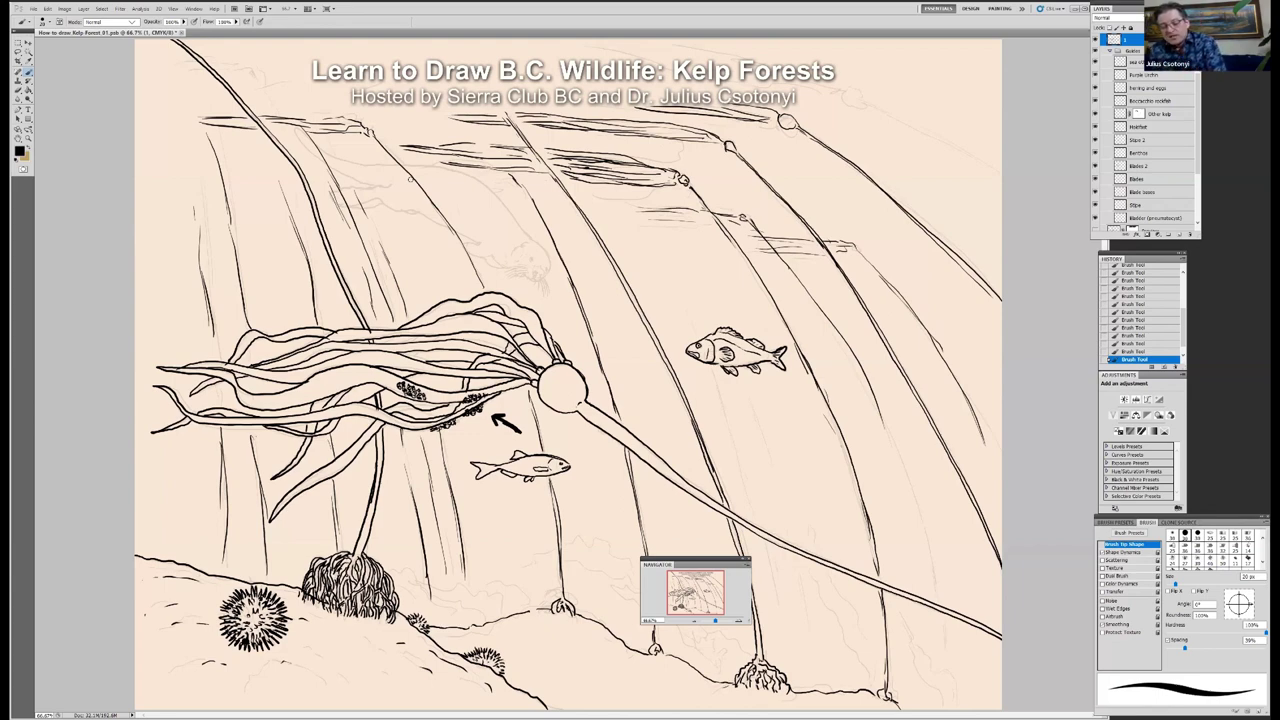
pyautogui.moveTo(398, 154); pyautogui.dragTo(397, 153)
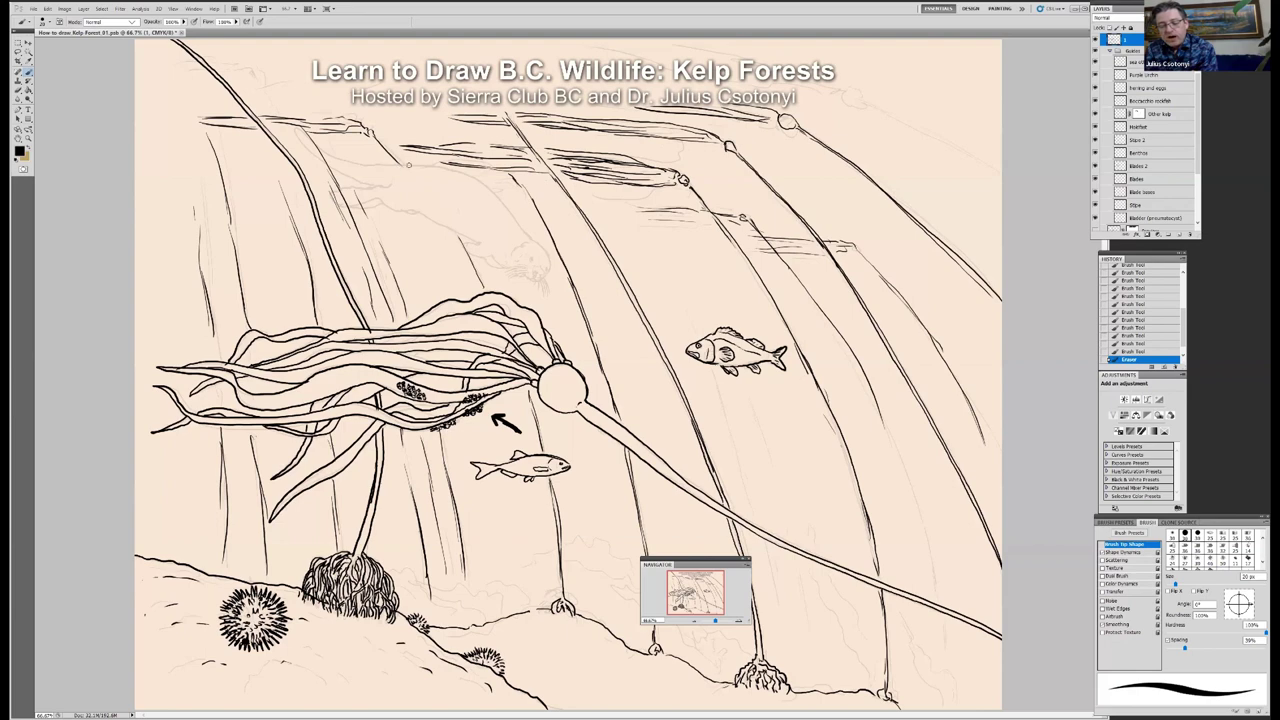
pyautogui.press('b')
pyautogui.moveTo(402, 165)
pyautogui.mouseDown()
pyautogui.moveTo(480, 183)
pyautogui.moveTo(540, 250)
pyautogui.mouseUp()
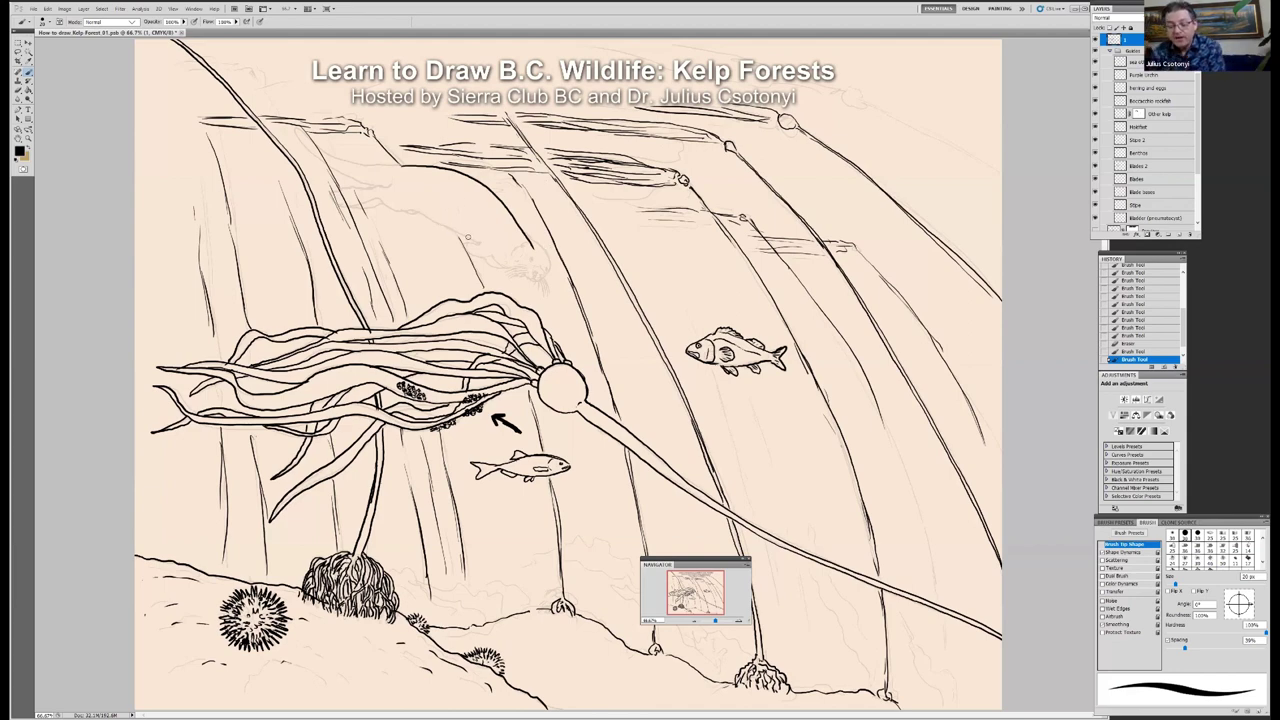
pyautogui.moveTo(478, 243); pyautogui.dragTo(407, 208)
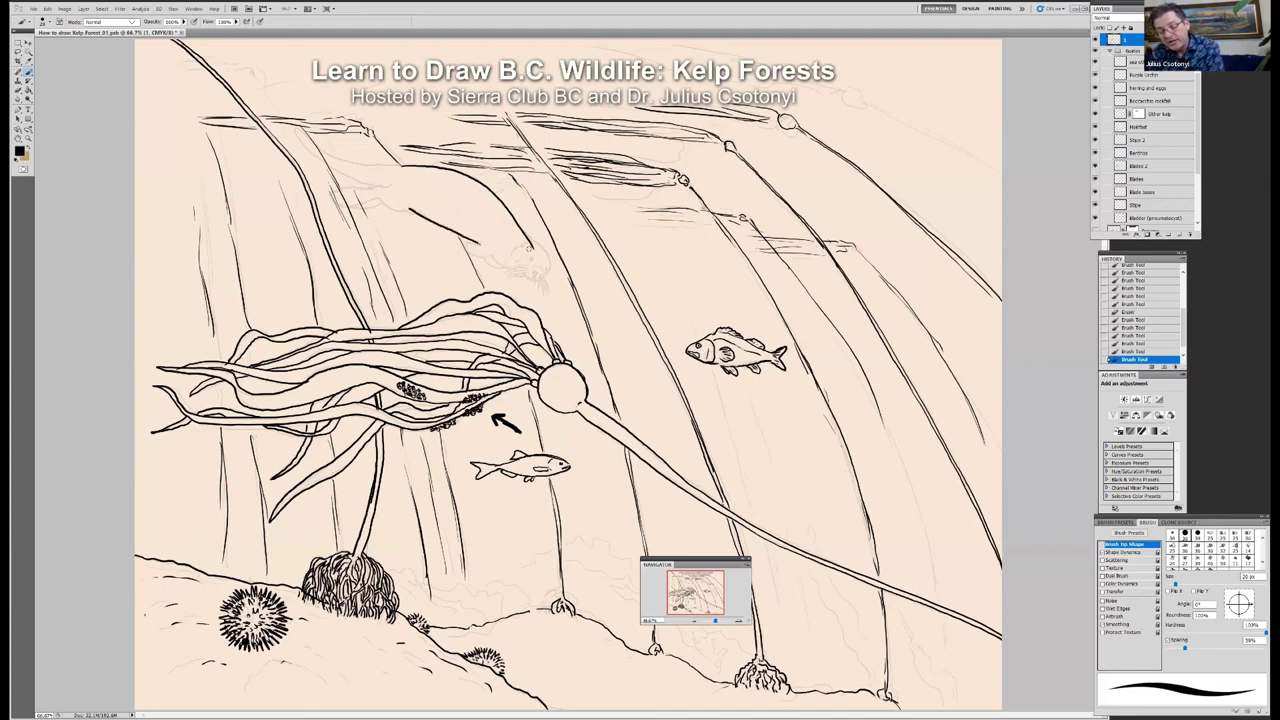
# Step: Ink the sea otter's head with its rounded outline, eyes, nose, muzzle and dark whiskers on both sides
pyautogui.moveTo(527, 247)
pyautogui.mouseDown()
pyautogui.moveTo(535, 238)
pyautogui.moveTo(552, 275)
pyautogui.moveTo(531, 283)
pyautogui.moveTo(502, 267)
pyautogui.moveTo(538, 264)
pyautogui.mouseUp()
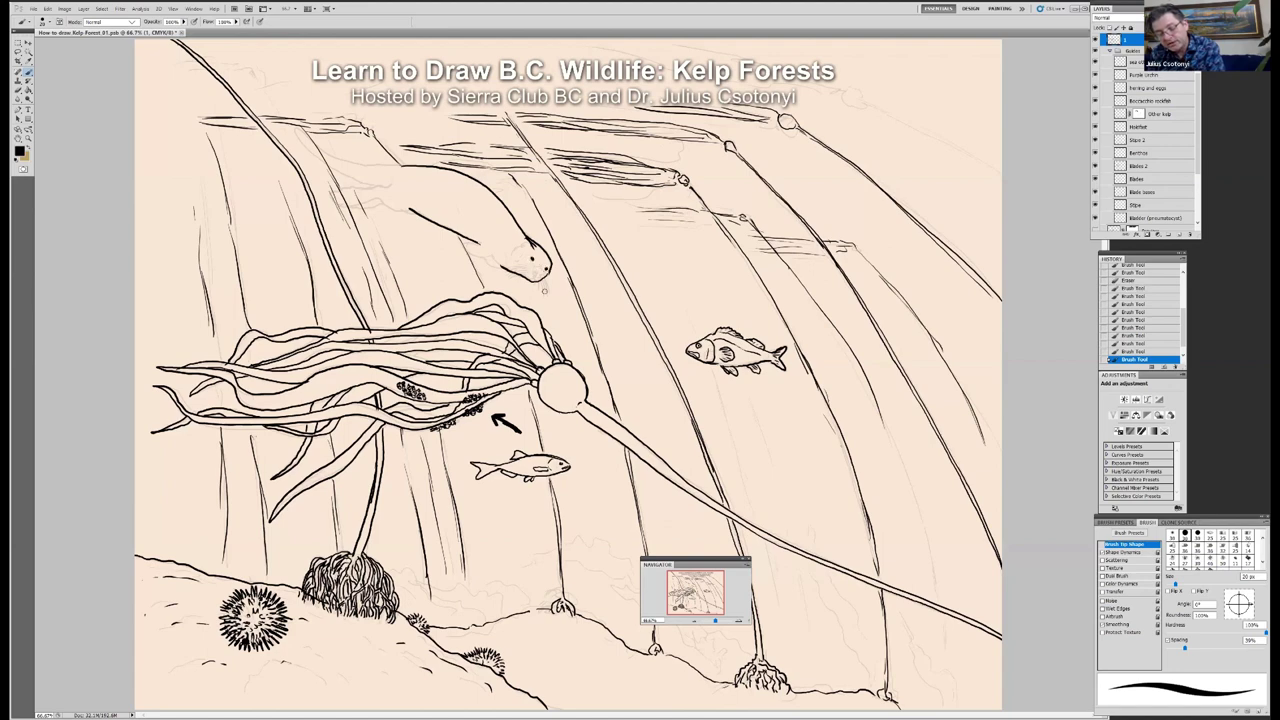
pyautogui.click(544, 290)
pyautogui.click(537, 267)
pyautogui.click(537, 267)
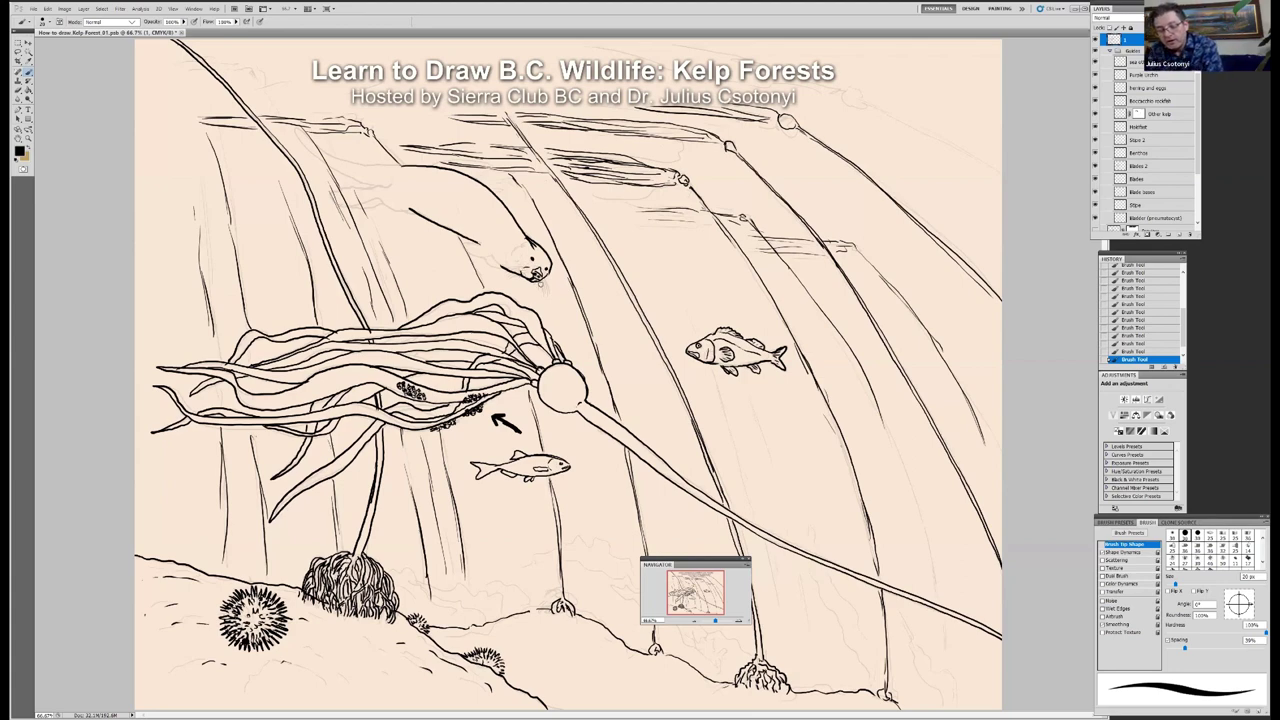
pyautogui.moveTo(540, 278)
pyautogui.mouseDown()
pyautogui.moveTo(543, 302)
pyautogui.moveTo(506, 268)
pyautogui.mouseUp()
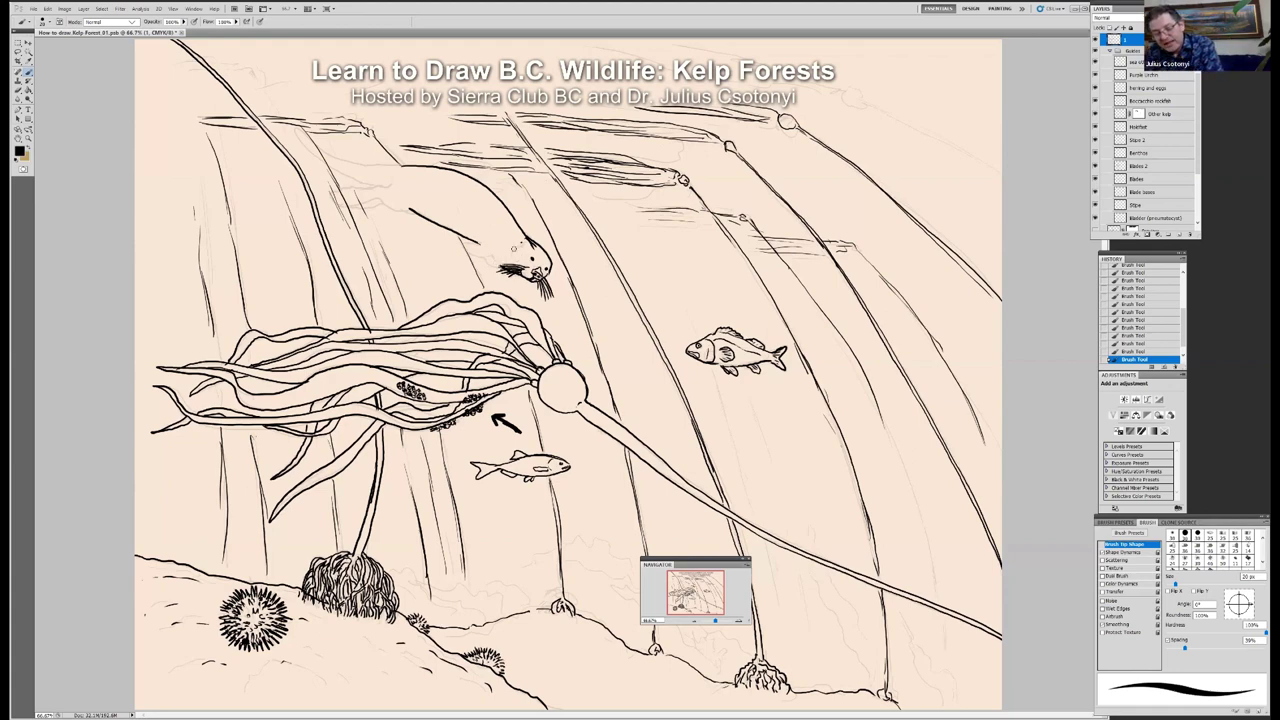
# Step: Draw the sea otter's forepaw below its chest and clean up the lines around the head
pyautogui.moveTo(492, 257)
pyautogui.mouseDown()
pyautogui.moveTo(462, 242)
pyautogui.moveTo(476, 244)
pyautogui.mouseUp()
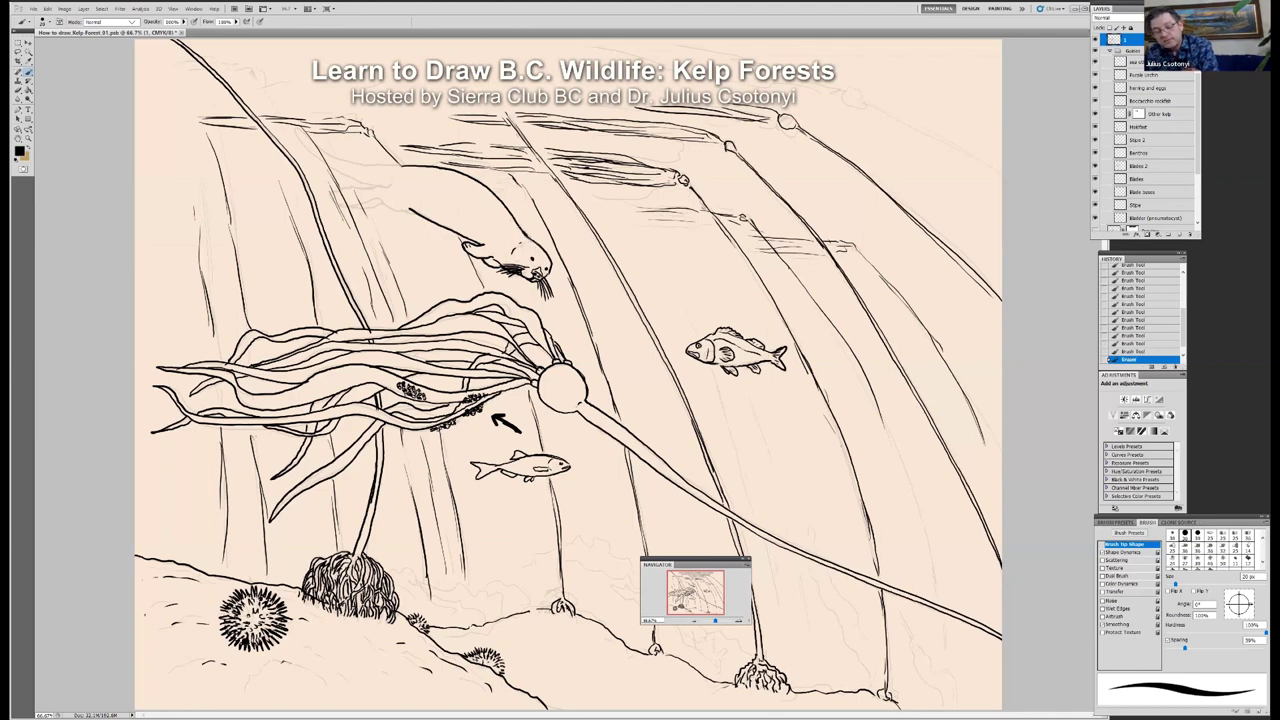
pyautogui.click(538, 268)
pyautogui.click(538, 268)
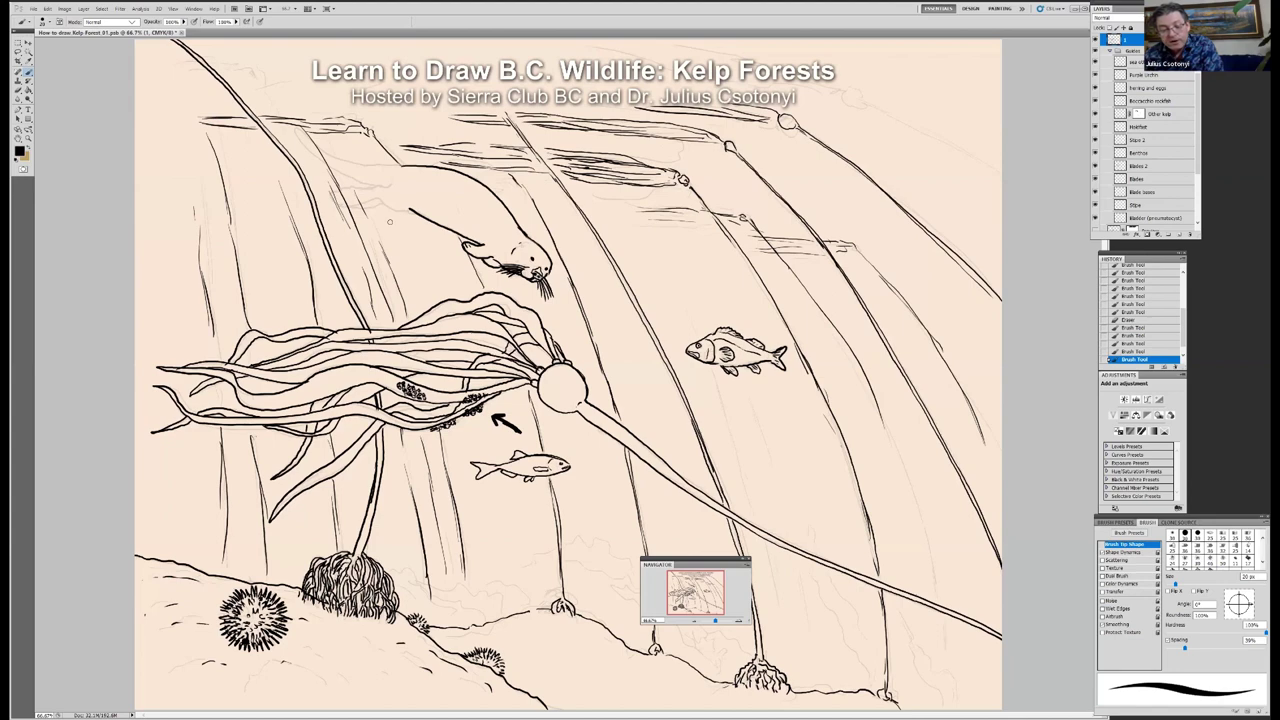
# Step: Trace the sea otter's hind flippers with their toe lines and its long tapering tail across the foreground stipe
pyautogui.moveTo(410, 208)
pyautogui.mouseDown()
pyautogui.moveTo(329, 196)
pyautogui.moveTo(344, 207)
pyautogui.moveTo(397, 184)
pyautogui.moveTo(334, 203)
pyautogui.mouseUp()
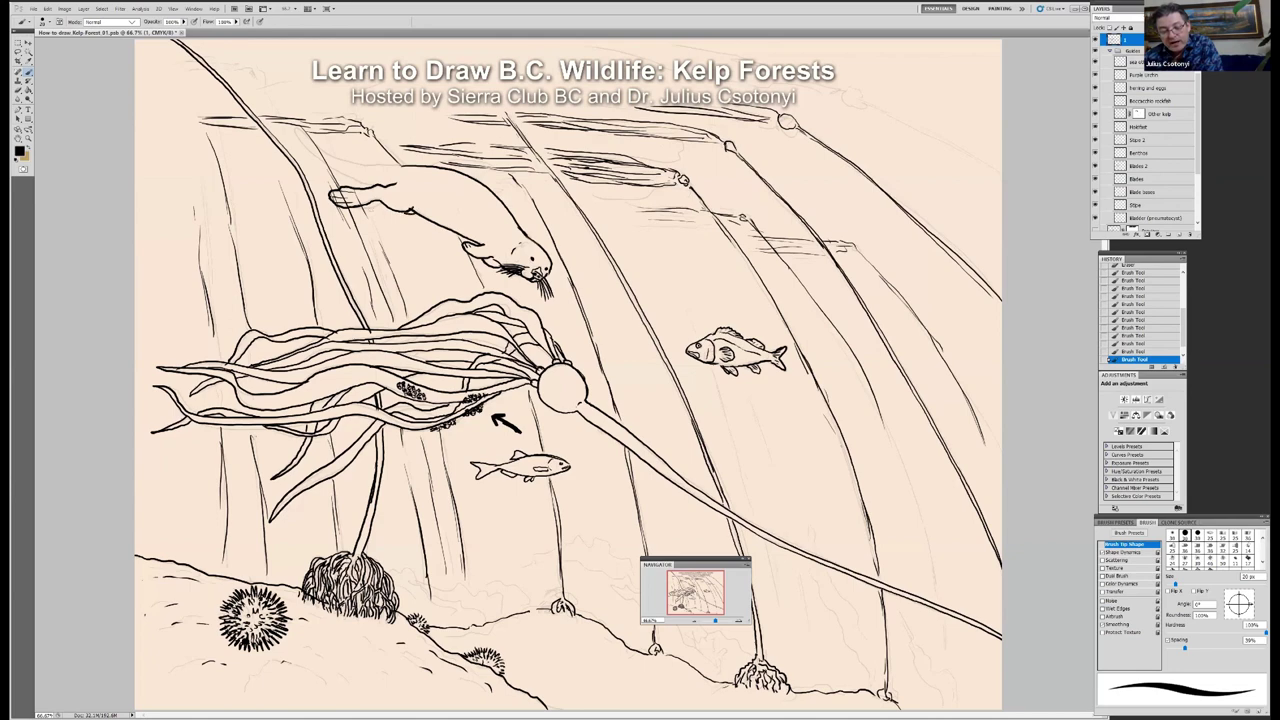
pyautogui.moveTo(384, 208); pyautogui.dragTo(340, 209)
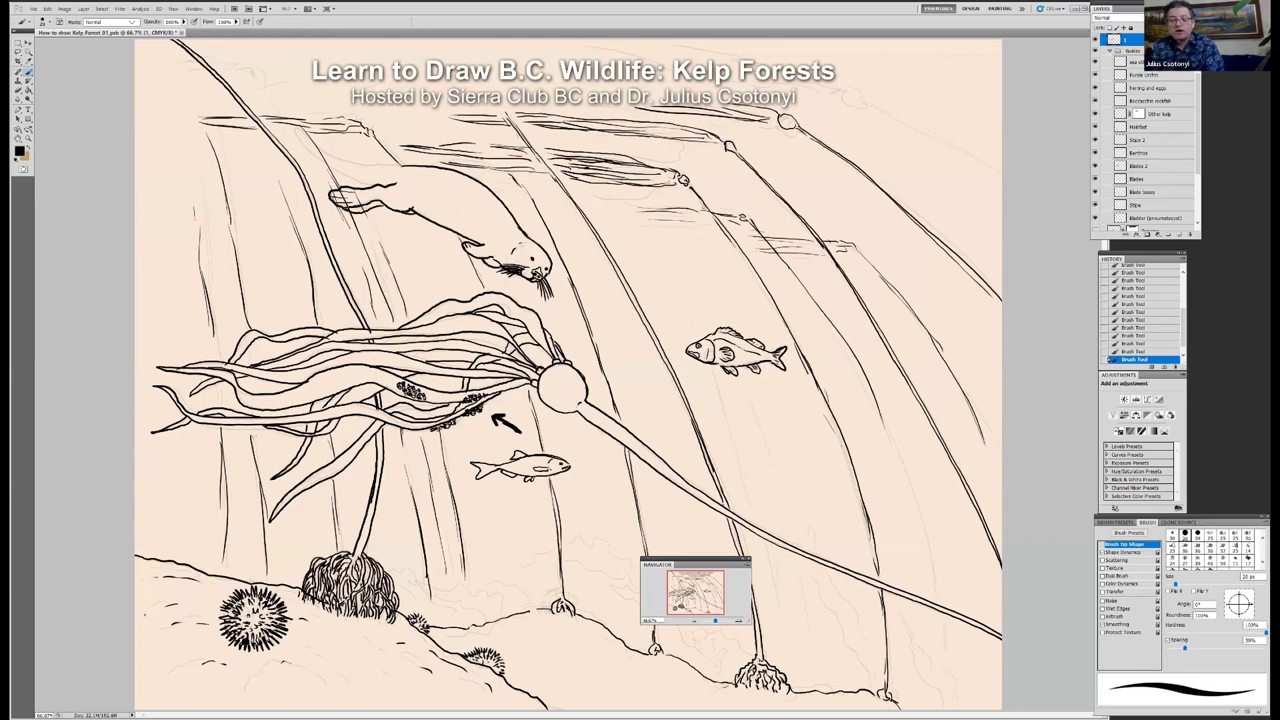
pyautogui.moveTo(400, 168)
pyautogui.mouseDown()
pyautogui.moveTo(341, 160)
pyautogui.moveTo(292, 126)
pyautogui.moveTo(368, 186)
pyautogui.mouseUp()
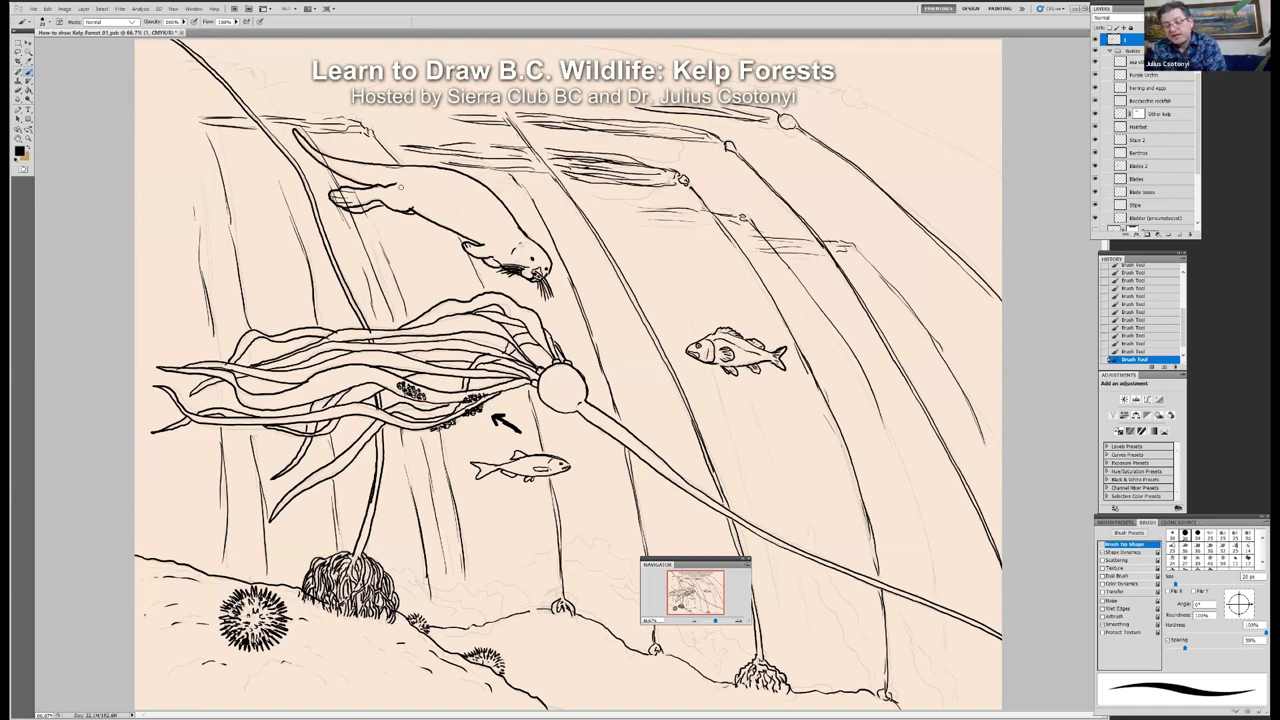